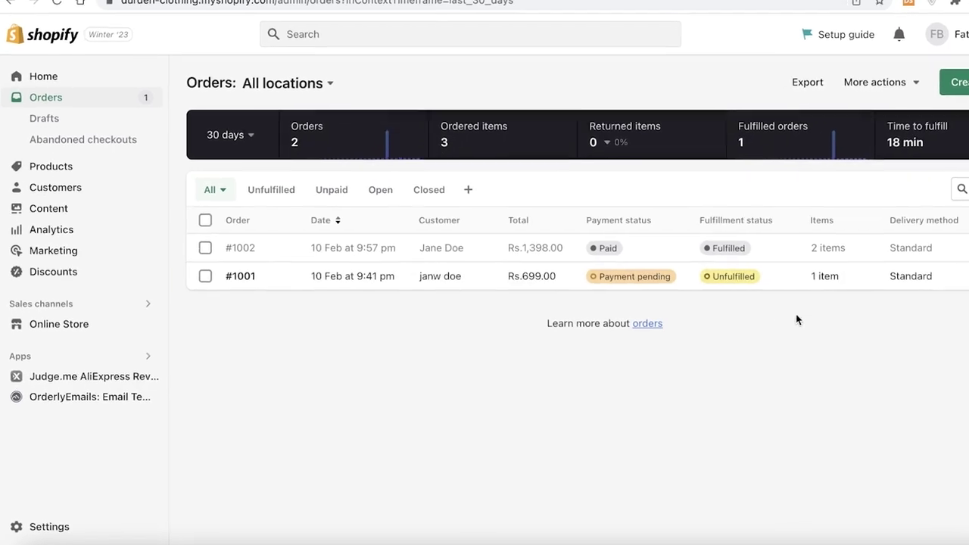
Step: Open the Orders list and look over orders #1002 and #1001
left_click(62, 63)
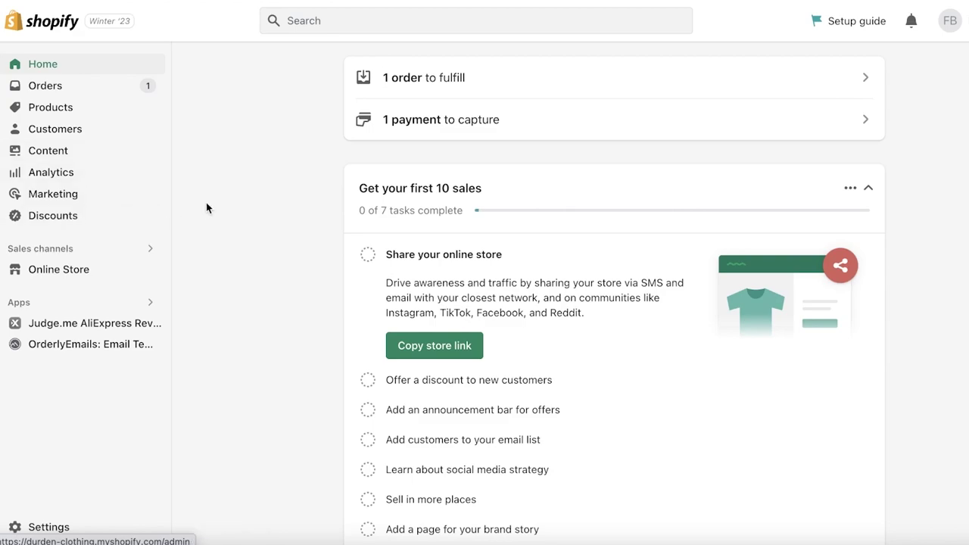
left_click(119, 91)
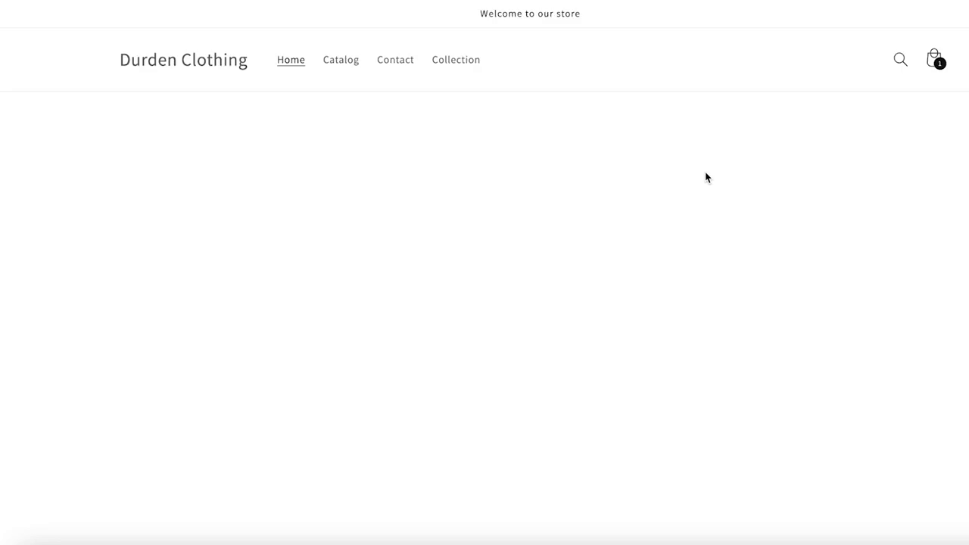
scroll(701, 172, "down", 10)
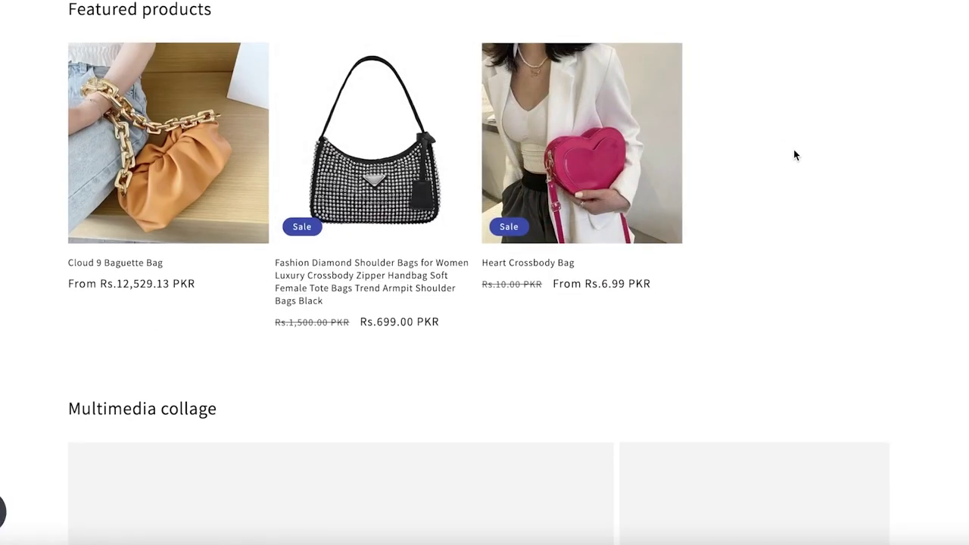
scroll(793, 155, "down", 1)
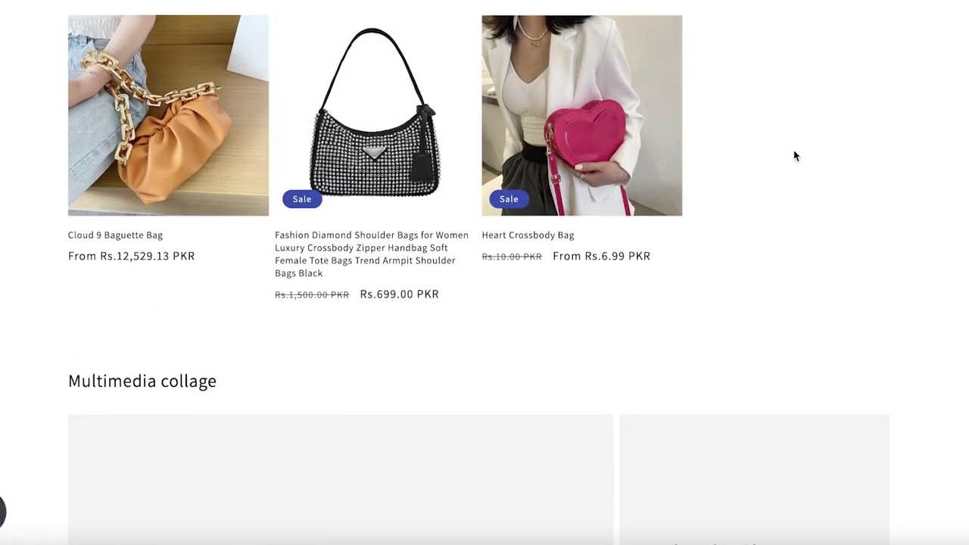
scroll(794, 155, "up", 2)
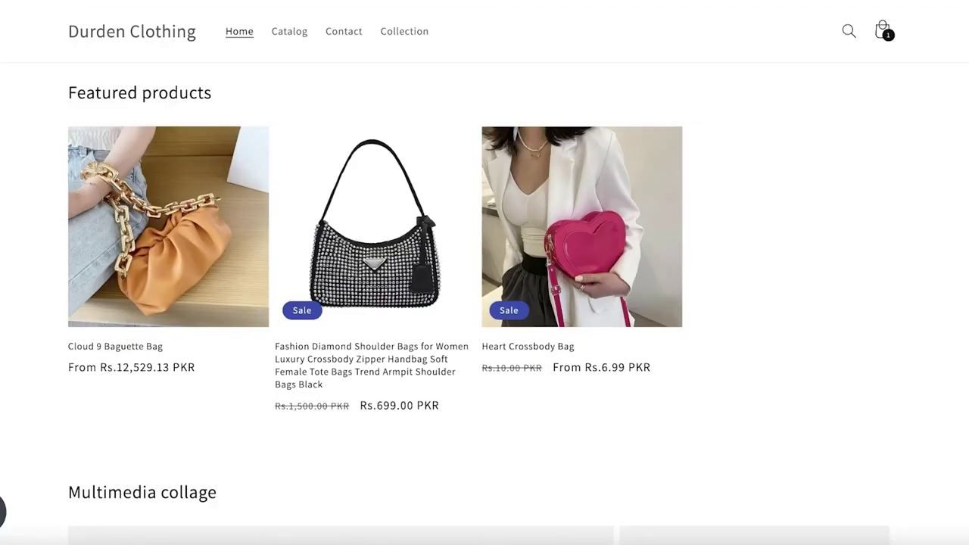
scroll(690, 161, "up", 5)
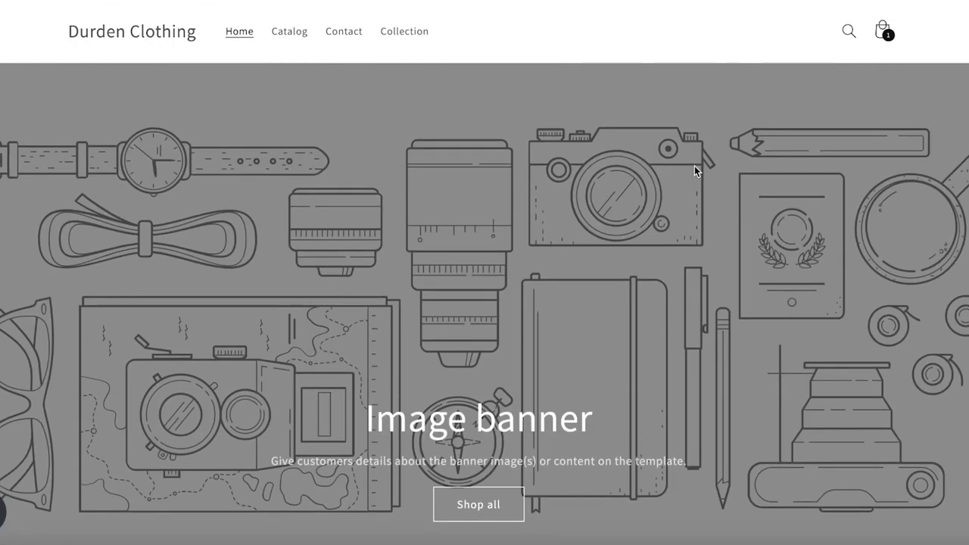
scroll(693, 171, "down", 5)
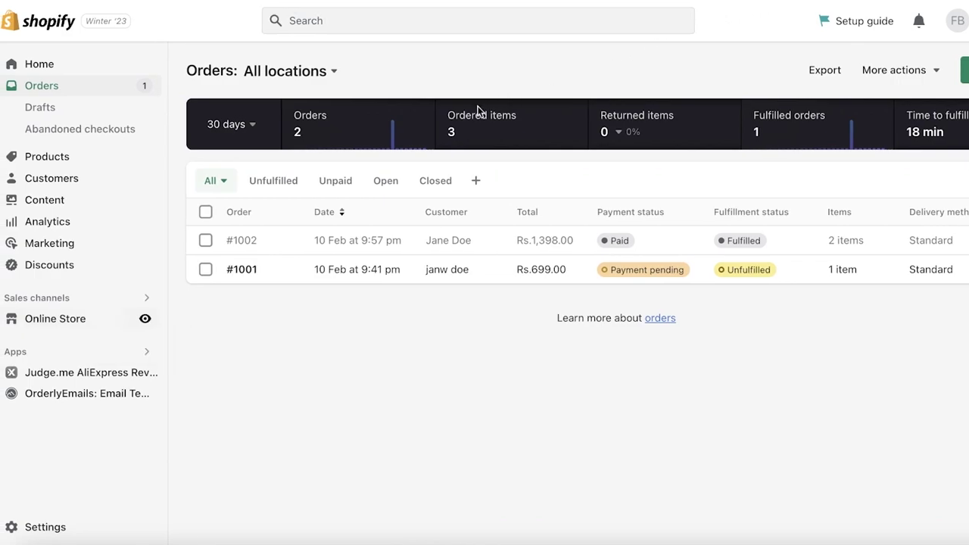
Step: Search the Shopify App Store for 'bookings' from Settings > Apps and sales channels
left_click(47, 522)
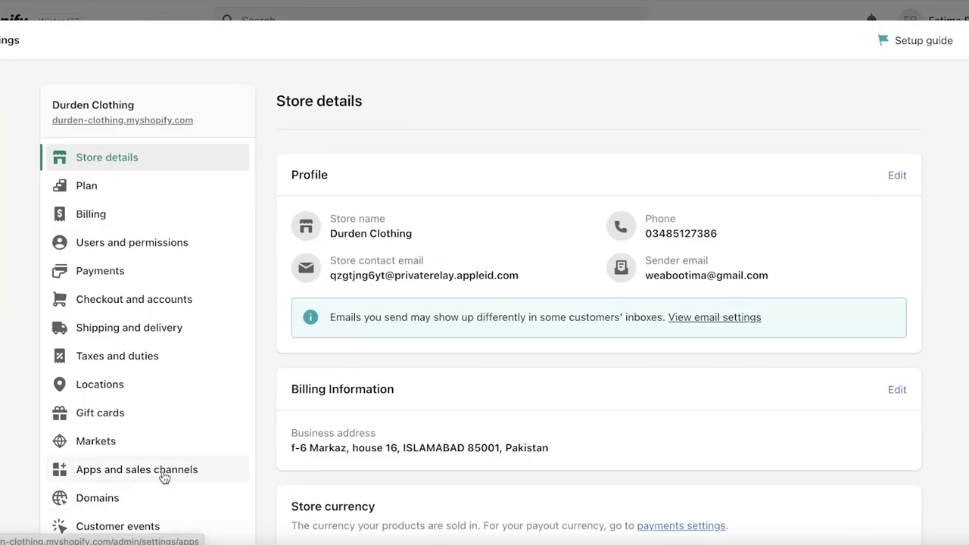
left_click(163, 477)
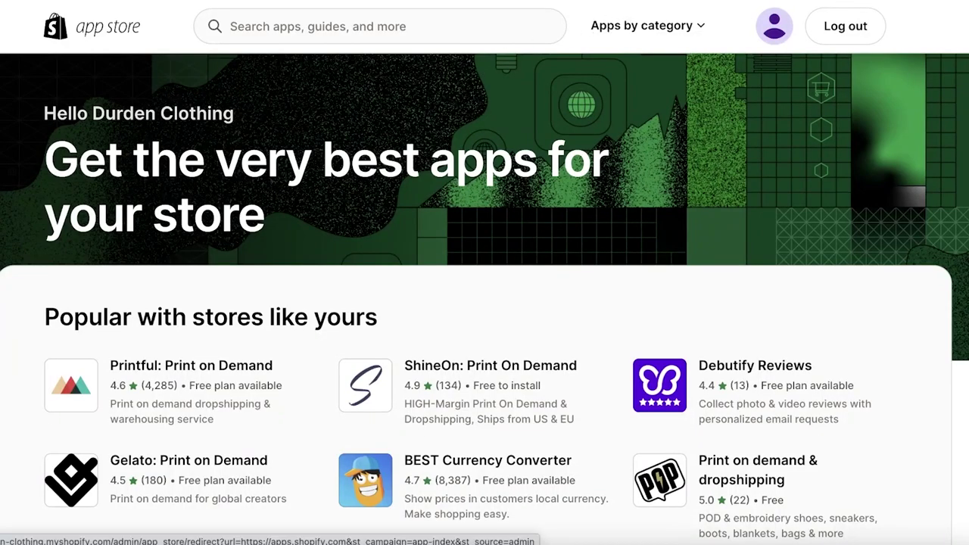
left_click(448, 27)
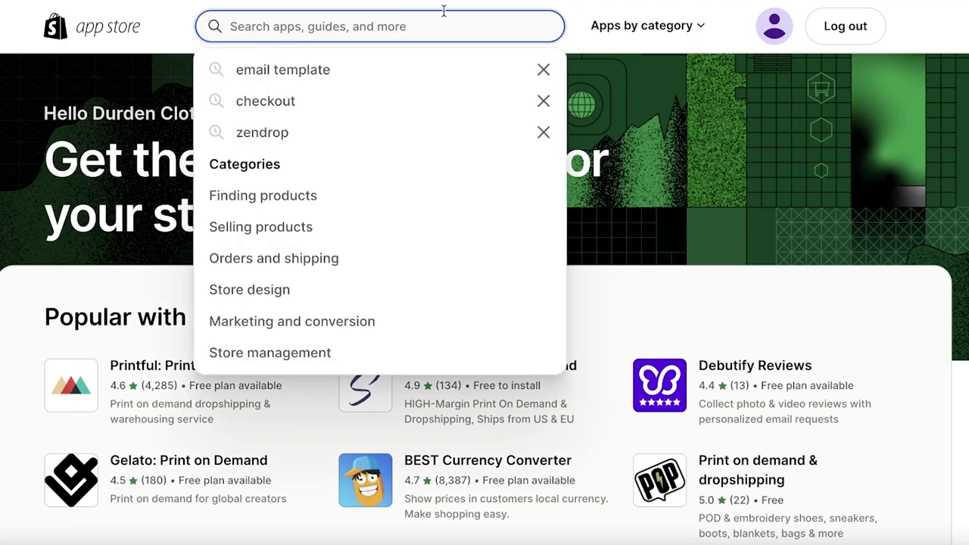
type("bookings")
key("Return")
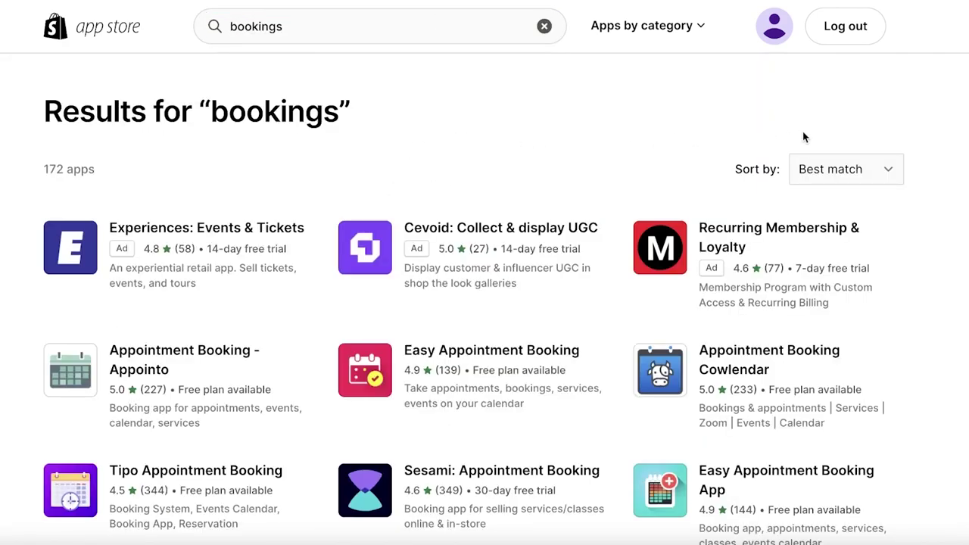
scroll(932, 155, "down", 5)
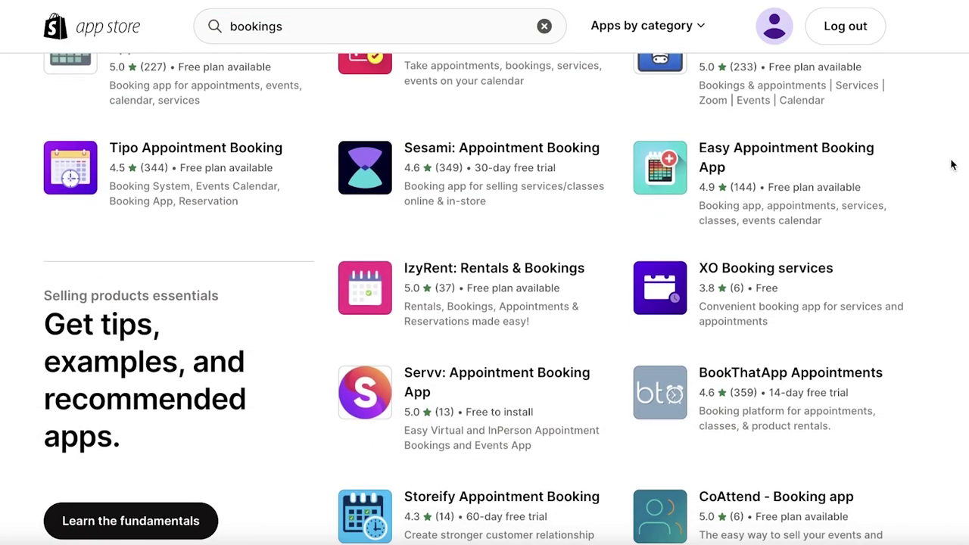
scroll(952, 166, "down", 1)
scroll(955, 174, "down", 2)
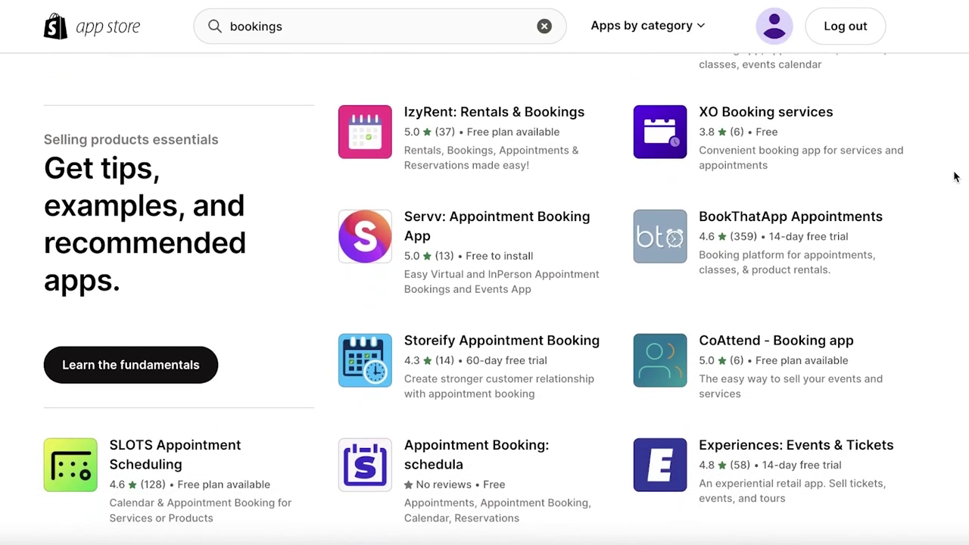
scroll(952, 177, "up", 7)
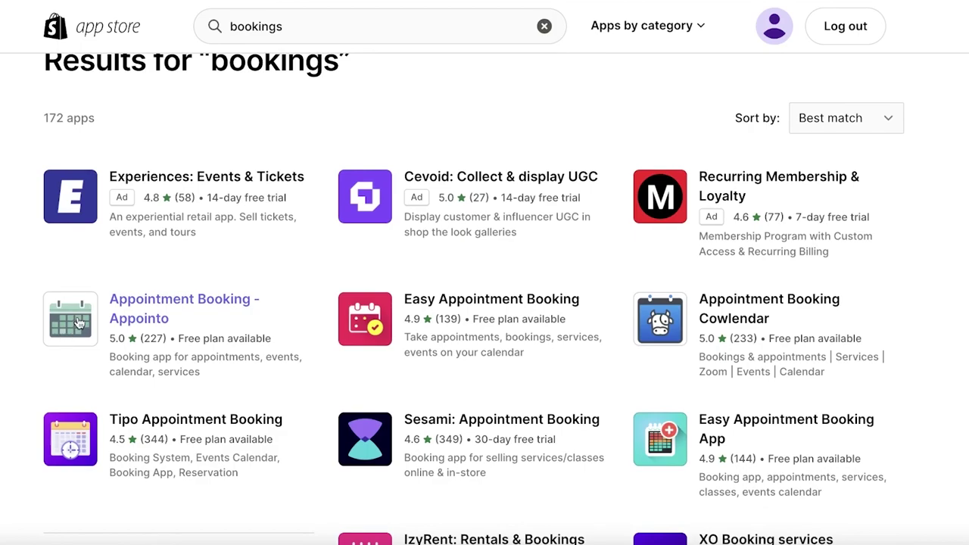
Step: Open the Appointment Booking - Appointo listing, add the app and confirm installation
left_click(85, 320)
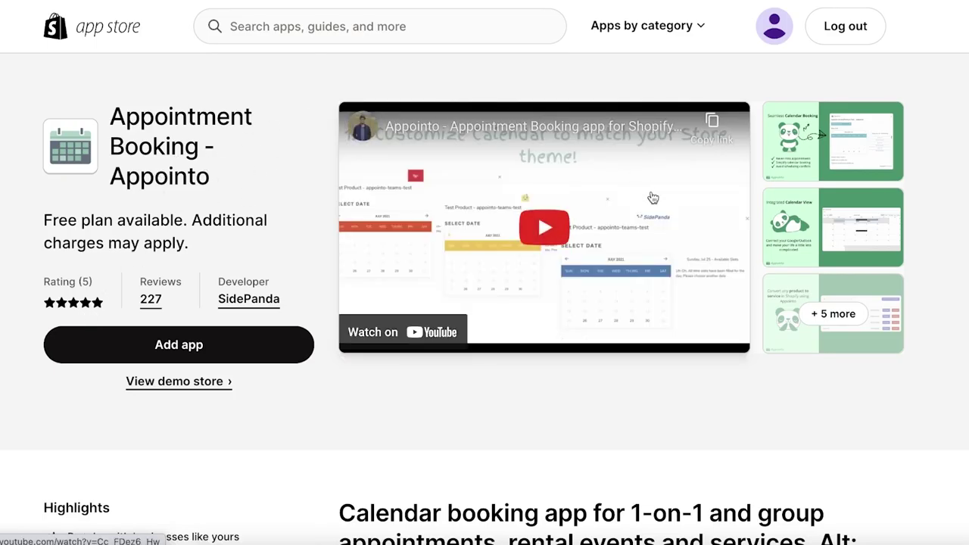
scroll(218, 177, "down", 1)
scroll(485, 303, "down", 8)
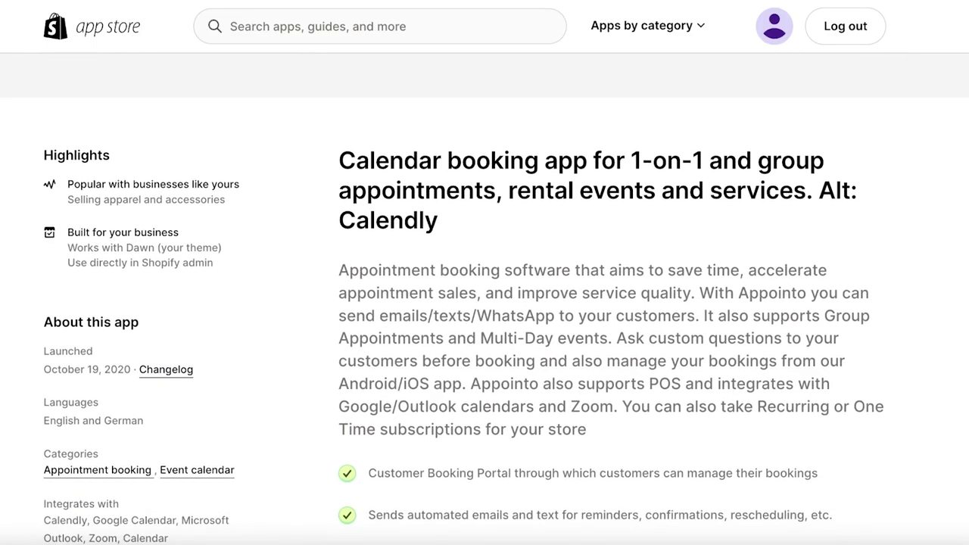
scroll(485, 302, "up", 9)
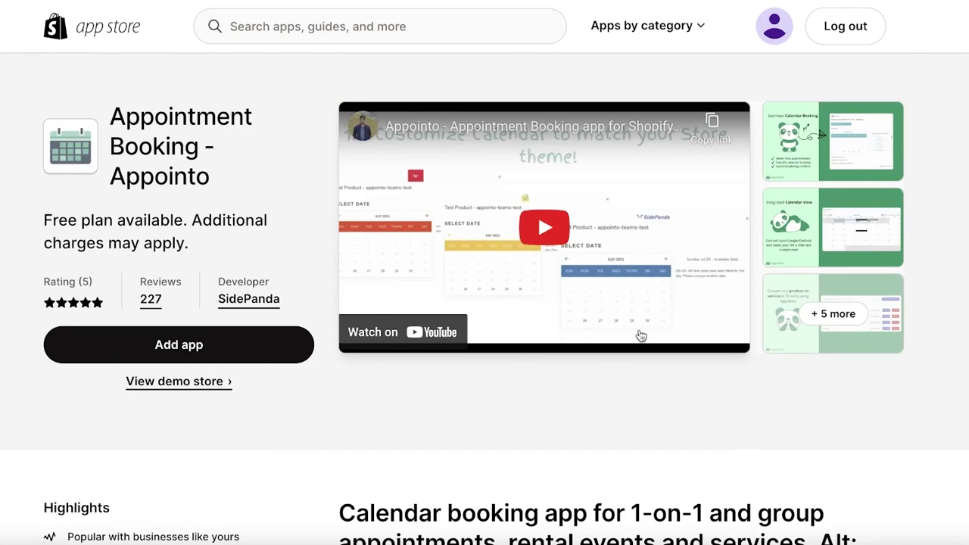
left_click(140, 354)
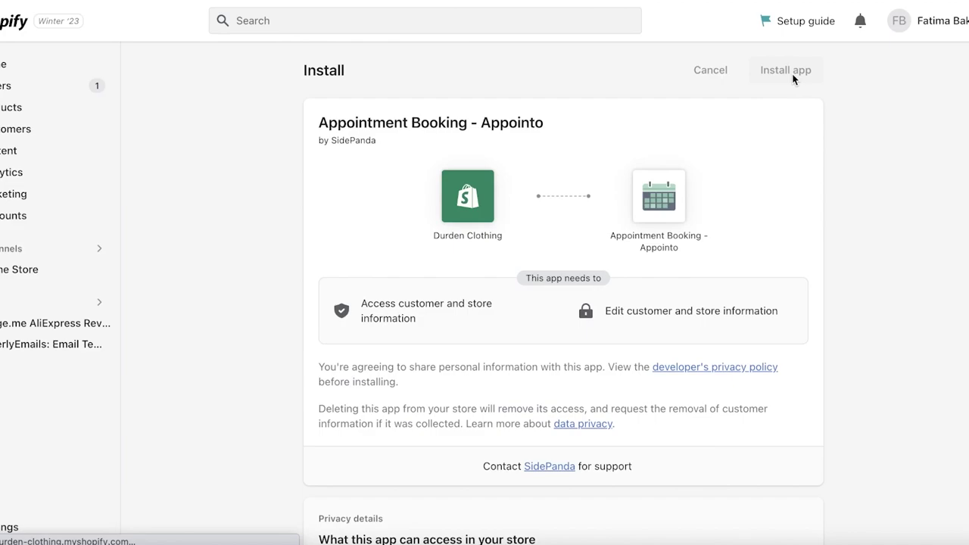
left_click(793, 78)
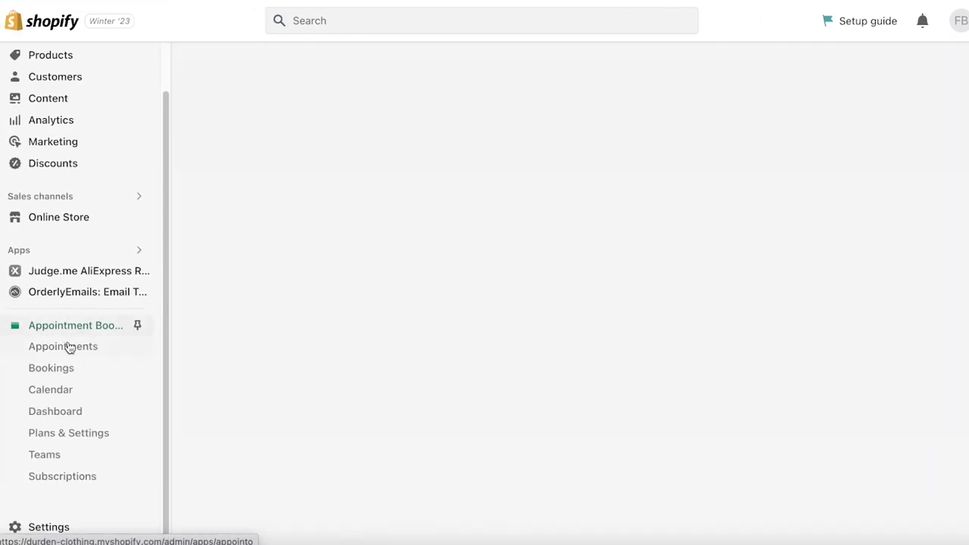
Step: Pin Appointo to the admin sidebar and select Eastern Time (ET) as timezone
left_click(142, 326)
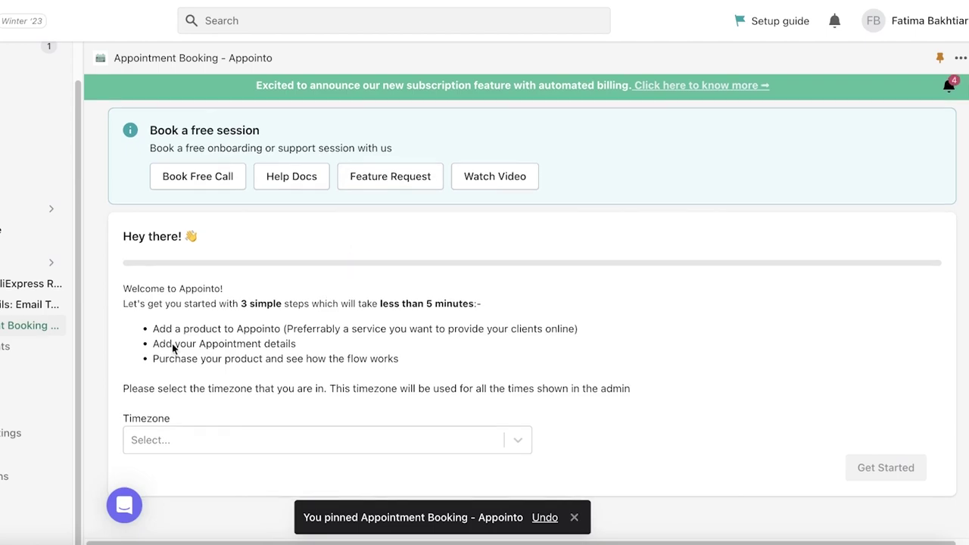
scroll(541, 212, "down", 1)
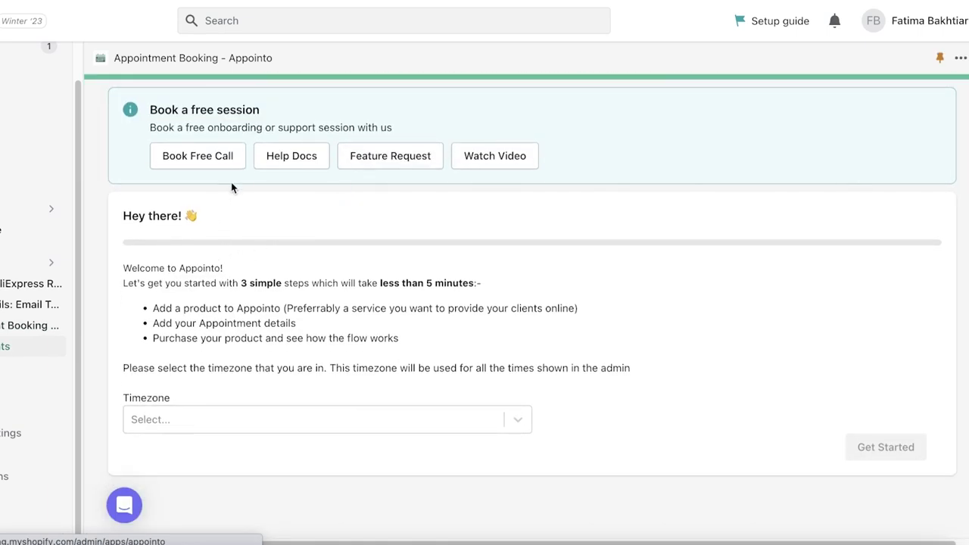
left_click(206, 417)
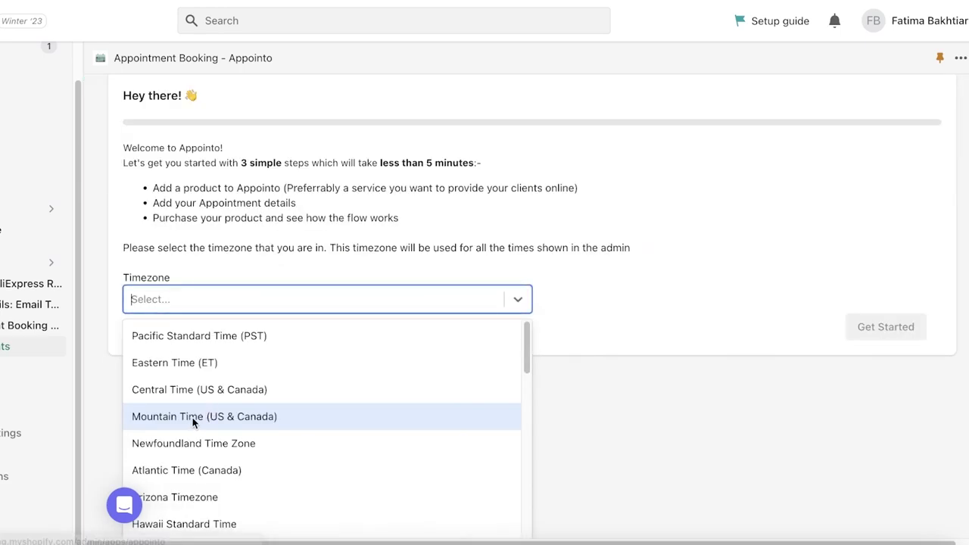
left_click(191, 366)
Step: Start Appointo setup and add the Fashion Diamond Shoulder Bags product
left_click(863, 450)
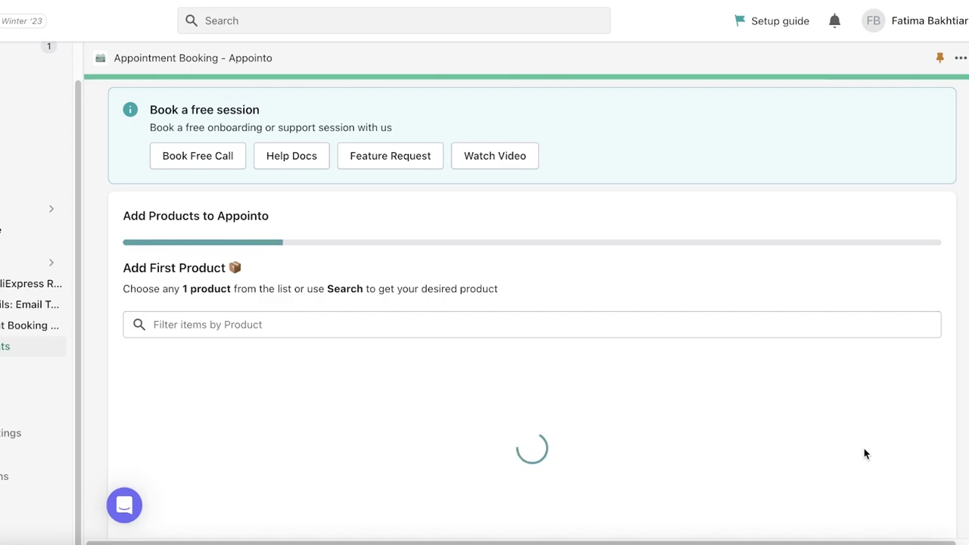
scroll(243, 349, "down", 1)
scroll(474, 248, "down", 2)
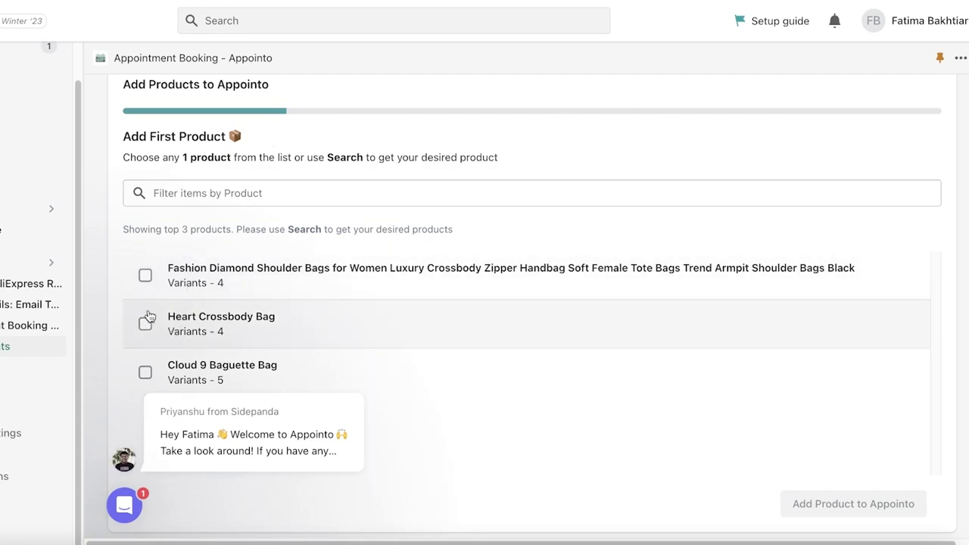
left_click(145, 276)
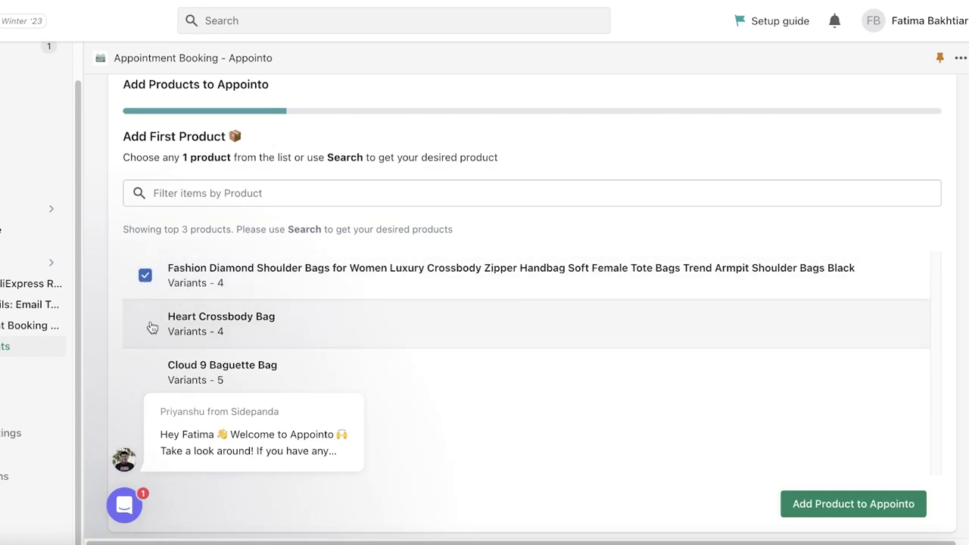
left_click(810, 505)
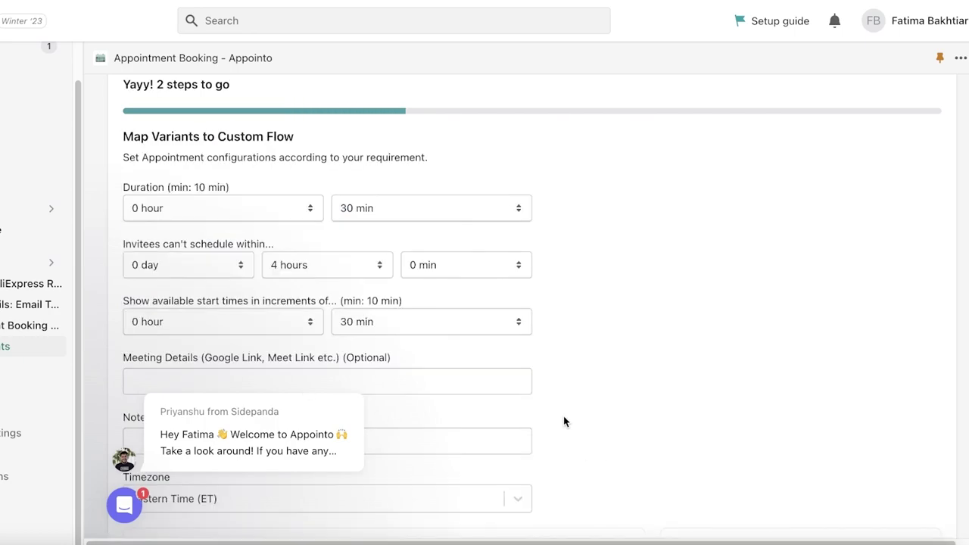
Step: Set the booking duration to 1 hour 20 min
scroll(565, 433, "down", 2)
scroll(565, 434, "up", 2)
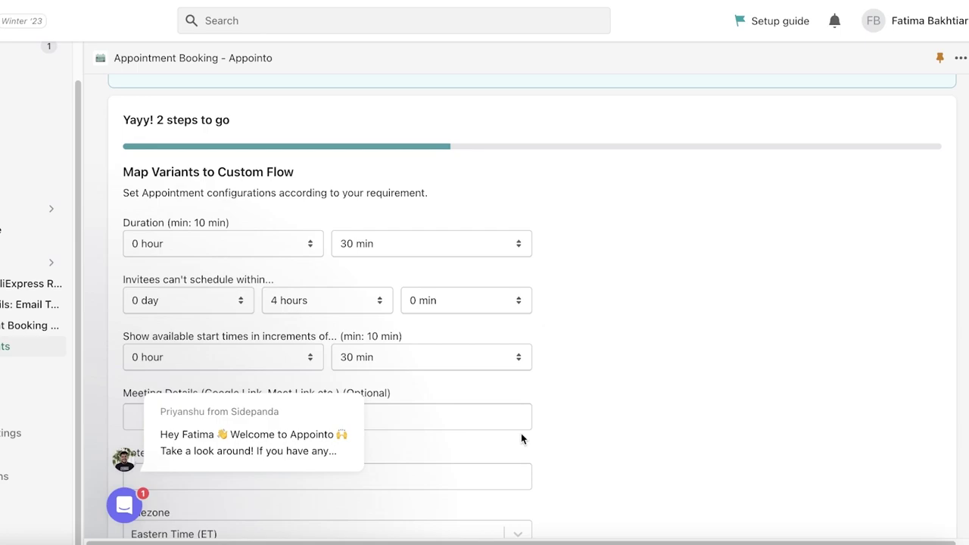
scroll(545, 422, "up", 2)
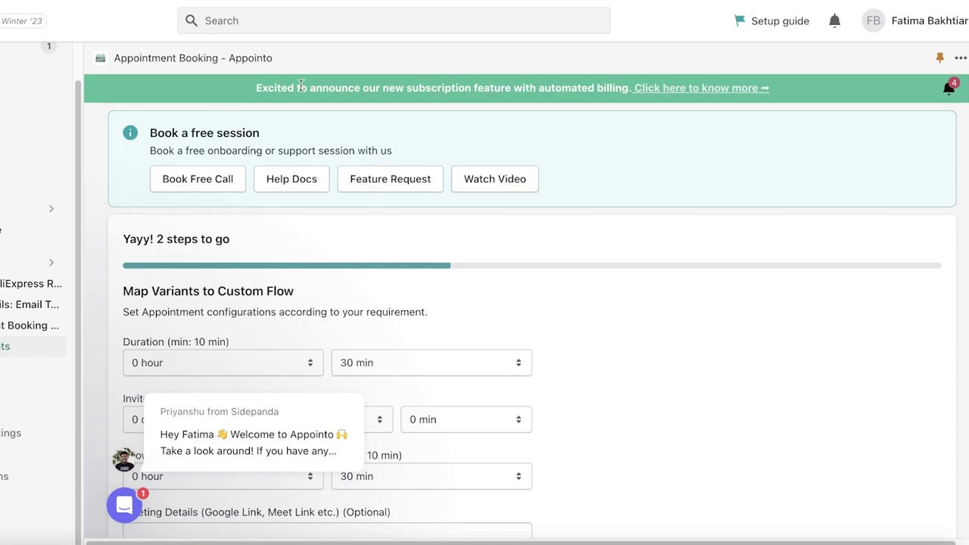
scroll(266, 218, "down", 1)
scroll(265, 218, "down", 2)
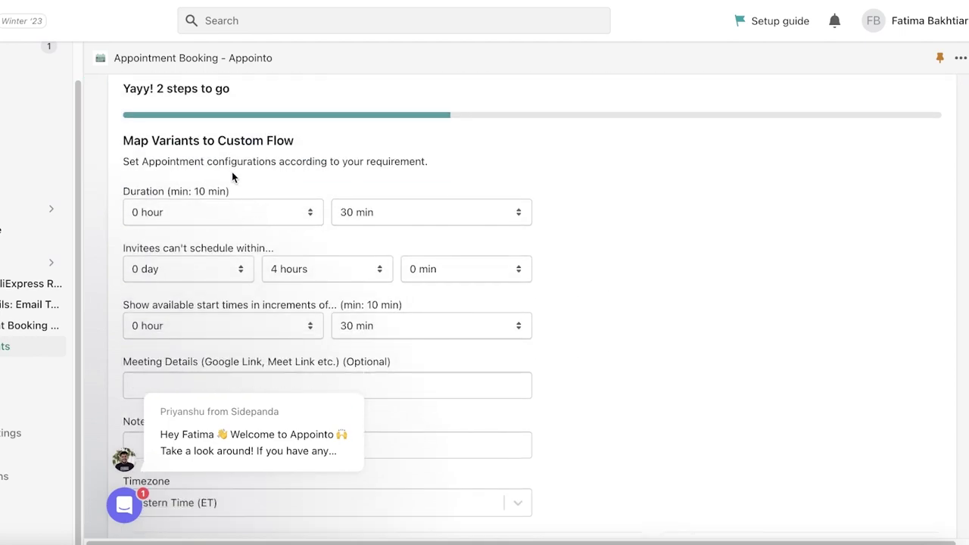
left_click(234, 215)
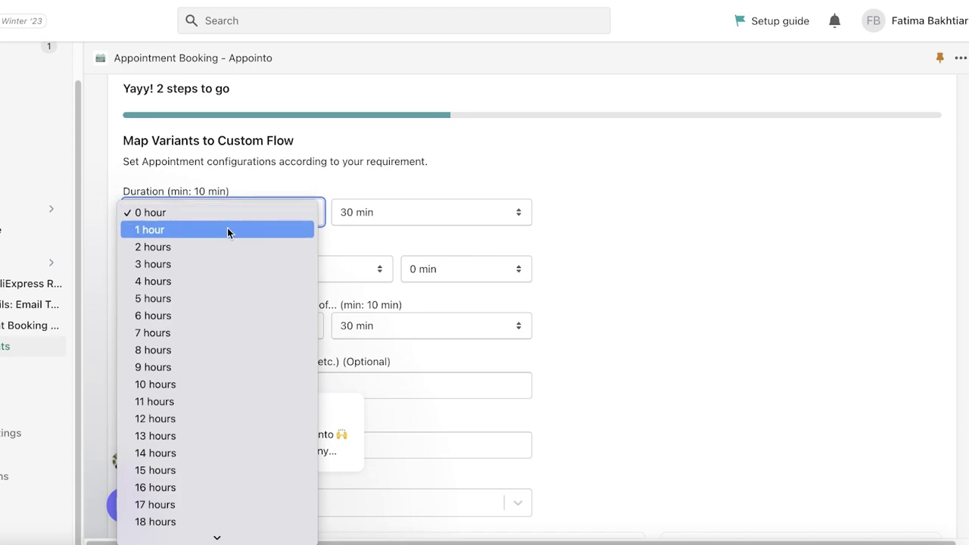
left_click(227, 230)
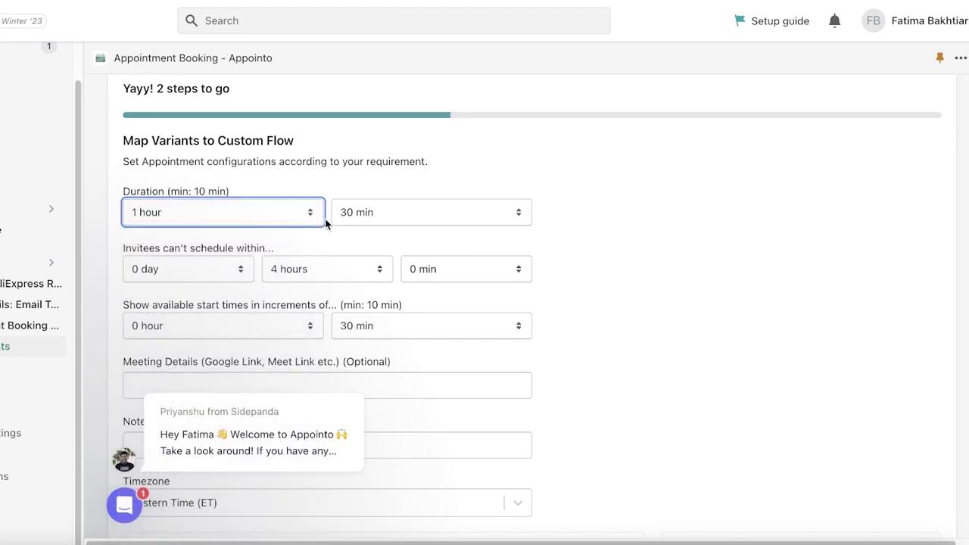
left_click(350, 213)
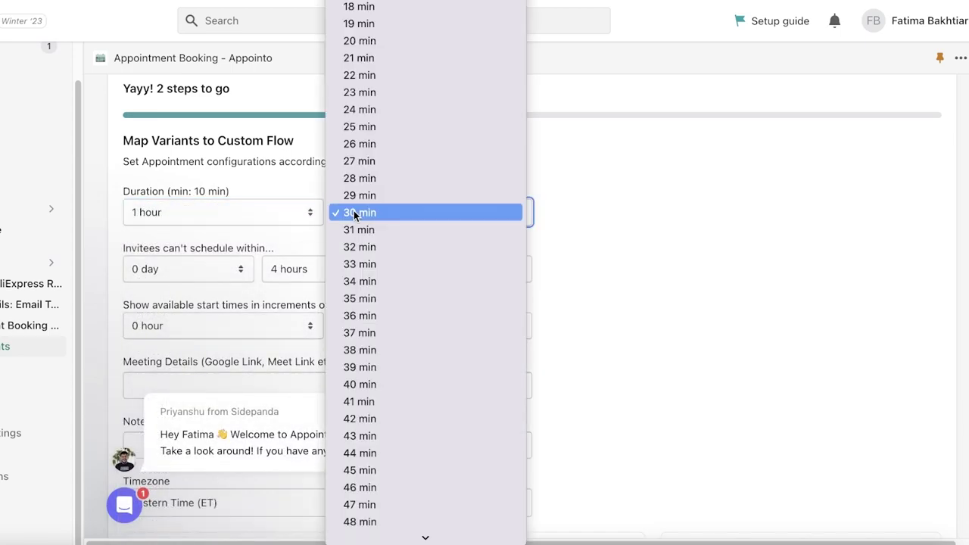
left_click(360, 41)
Step: Set the minimum scheduling notice to 3 days 0 hour
scroll(264, 234, "down", 1)
left_click(228, 236)
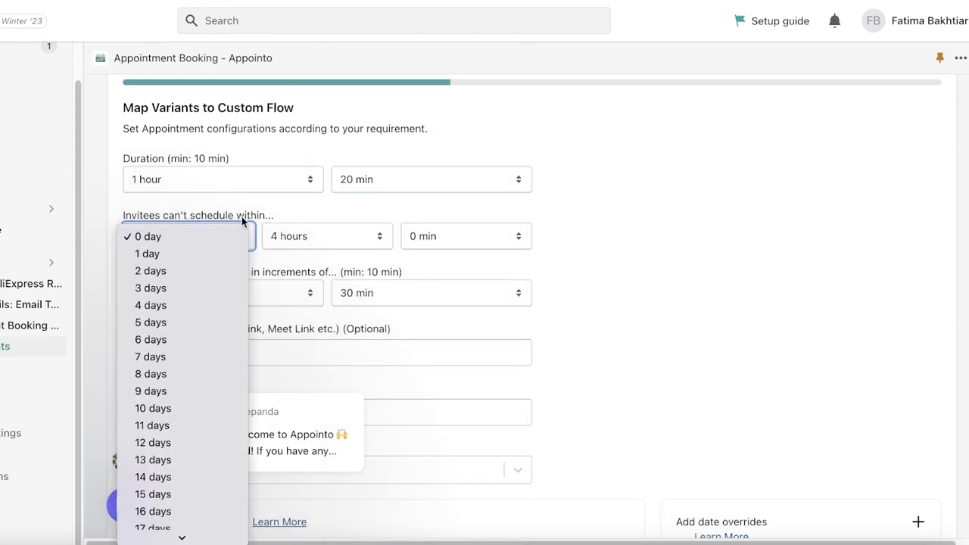
left_click(193, 294)
left_click(301, 242)
left_click(299, 167)
scroll(541, 266, "down", 2)
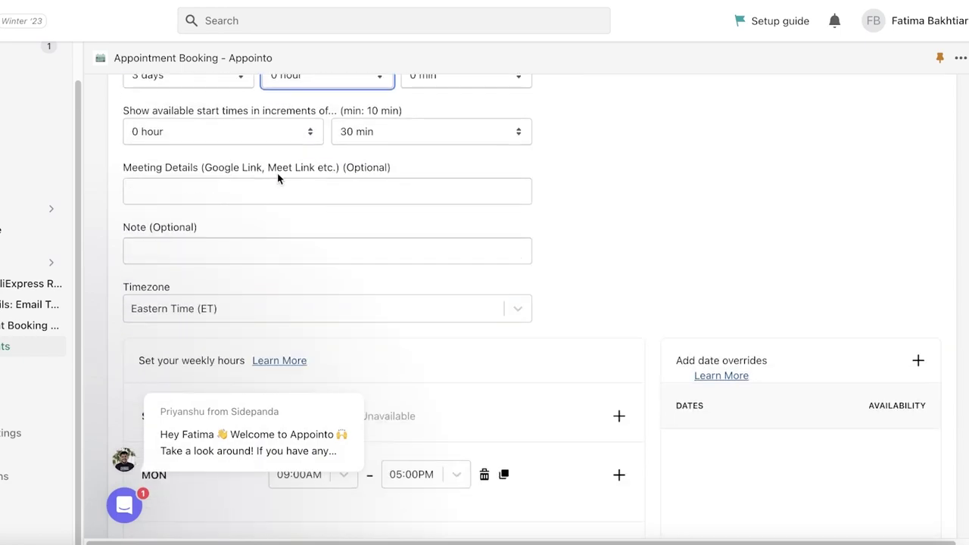
scroll(277, 188, "up", 1)
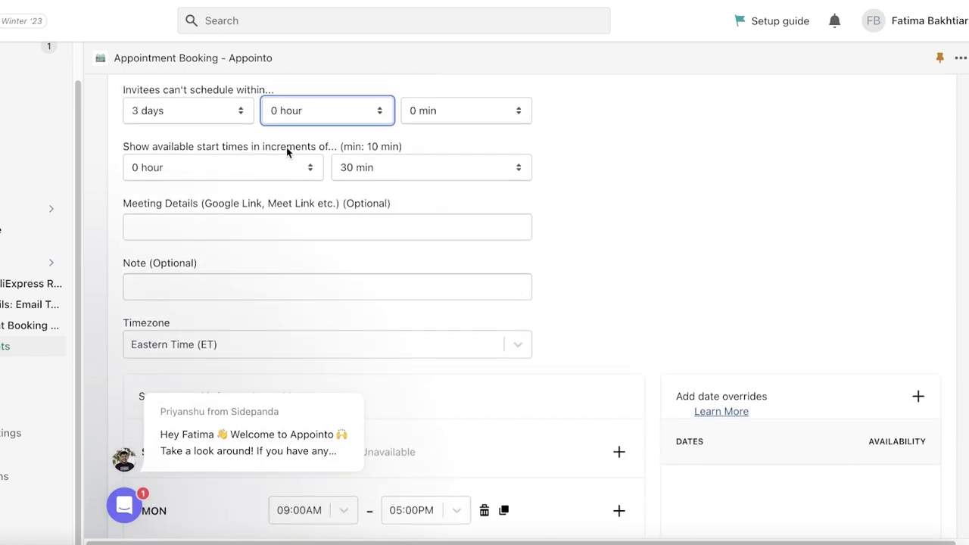
Step: Set start-time increments to 0 hour 10 min
left_click(290, 160)
left_click(291, 165)
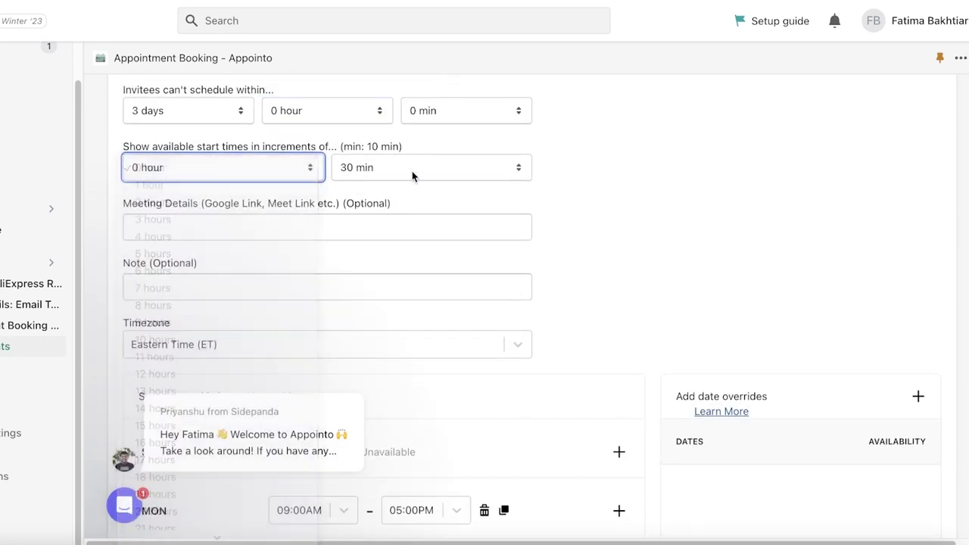
left_click(412, 174)
scroll(401, 33, "up", 5)
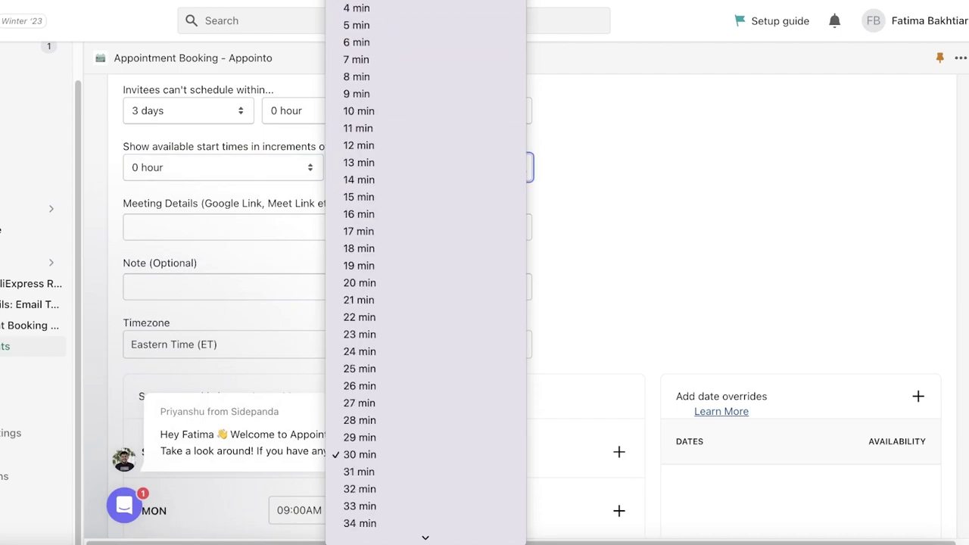
left_click(366, 110)
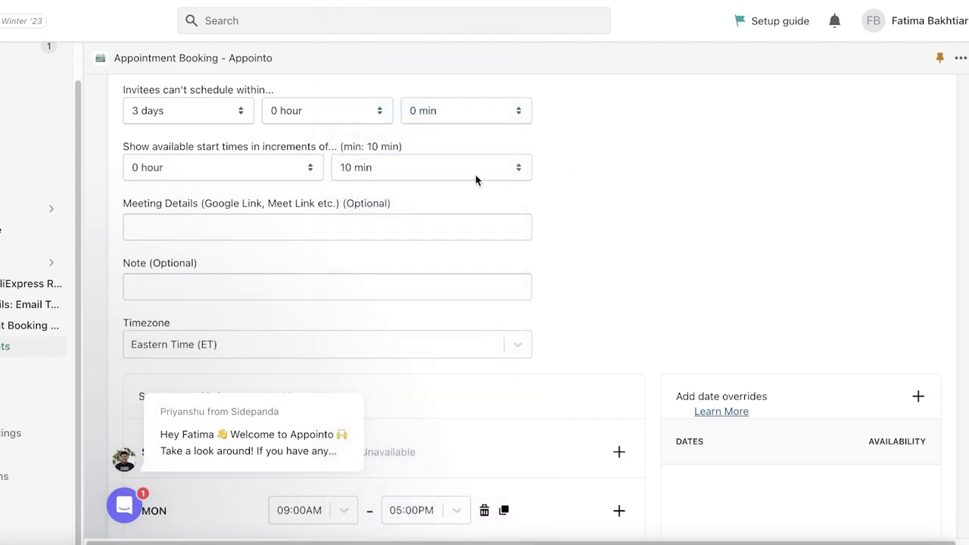
Step: Keep weekday hours 09:00AM–05:00PM and continue to the Test Appointment Booking step
scroll(232, 242, "down", 1)
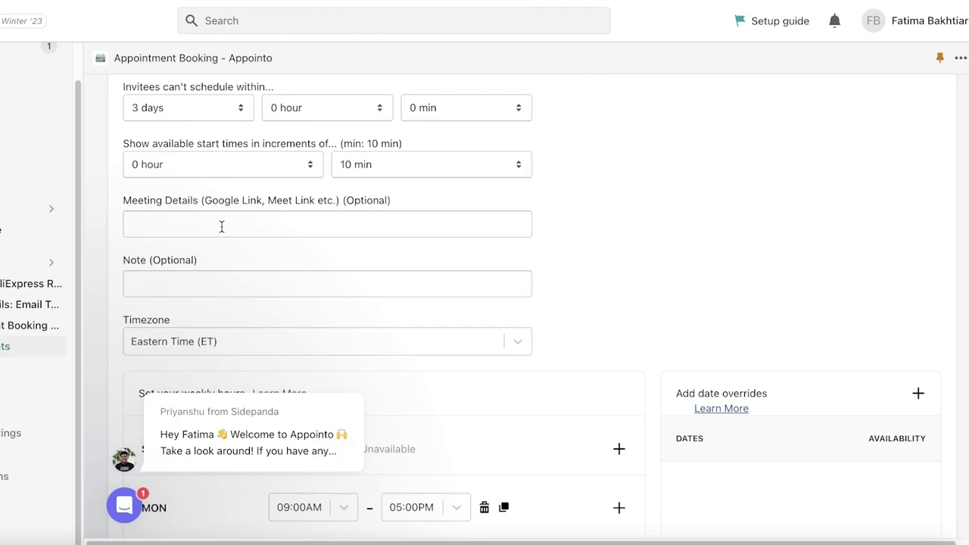
scroll(225, 232, "down", 2)
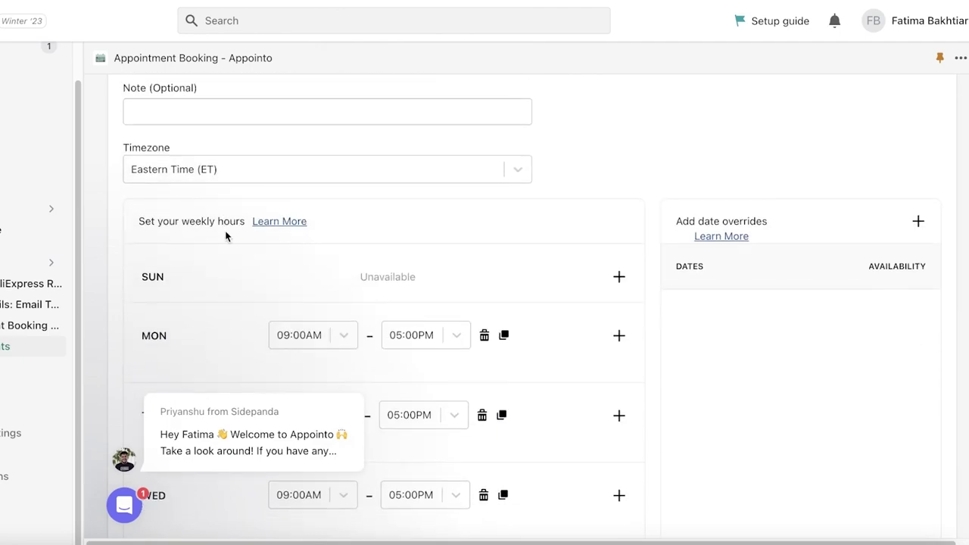
scroll(225, 234, "up", 3)
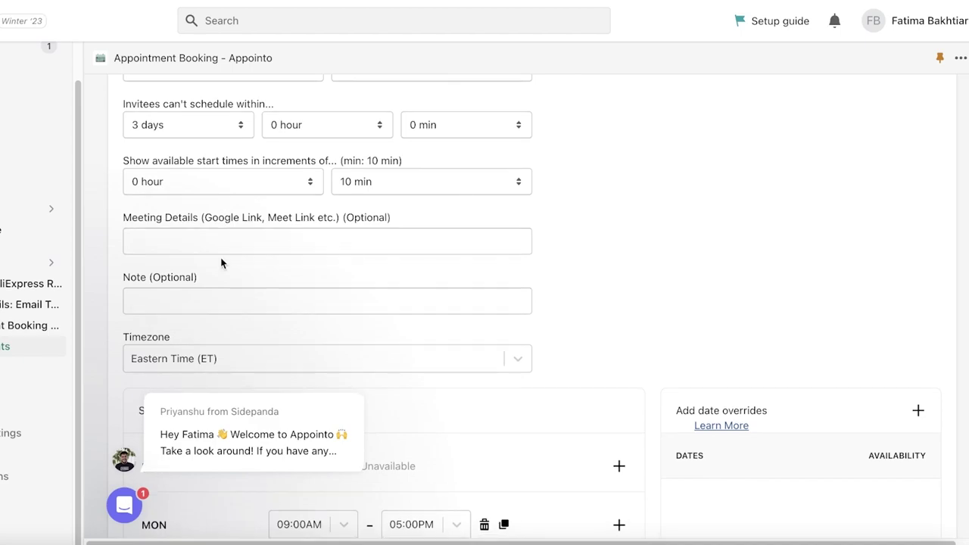
scroll(222, 262, "down", 2)
scroll(223, 222, "down", 2)
scroll(223, 227, "down", 2)
scroll(320, 194, "down", 3)
left_click(894, 490)
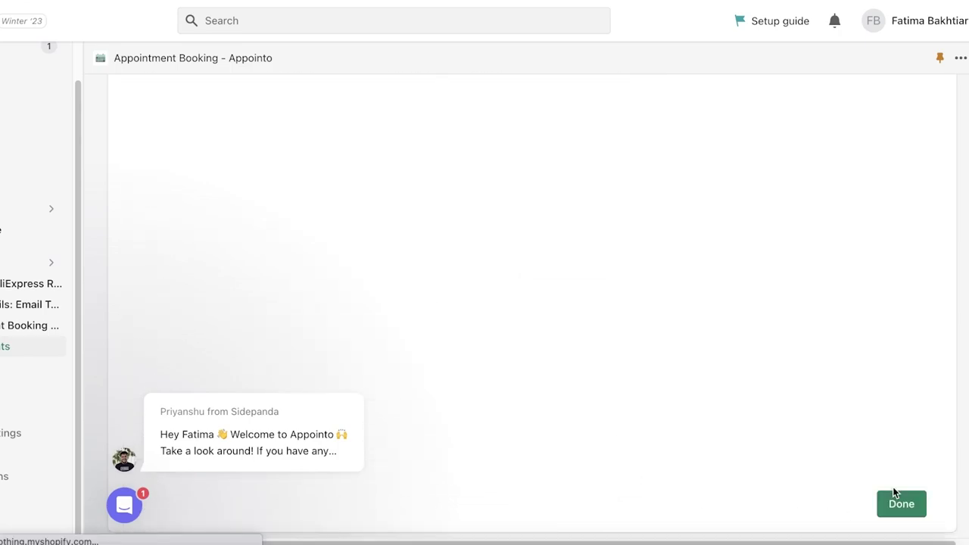
left_click(894, 501)
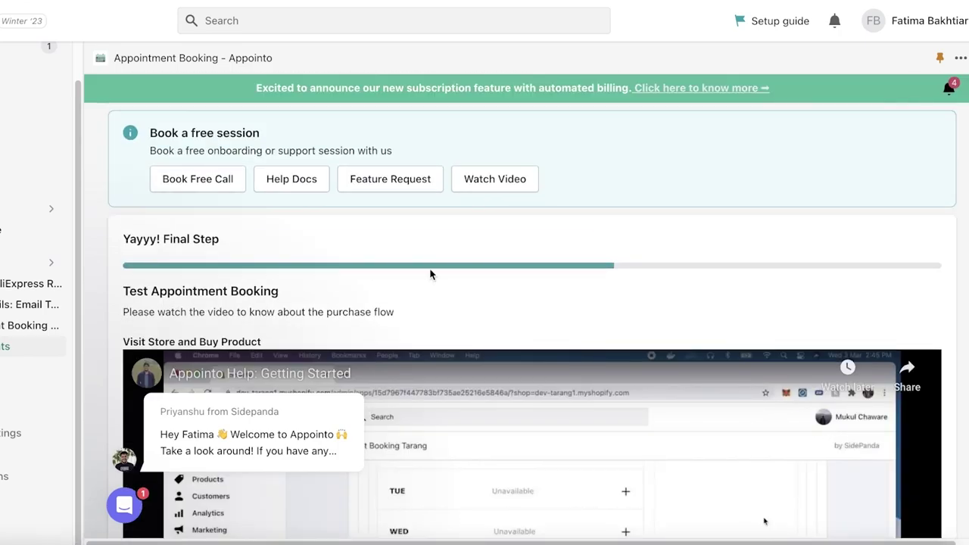
Step: Finish onboarding and review the pricing plans, staying on the Free plan
scroll(430, 274, "down", 5)
left_click(900, 502)
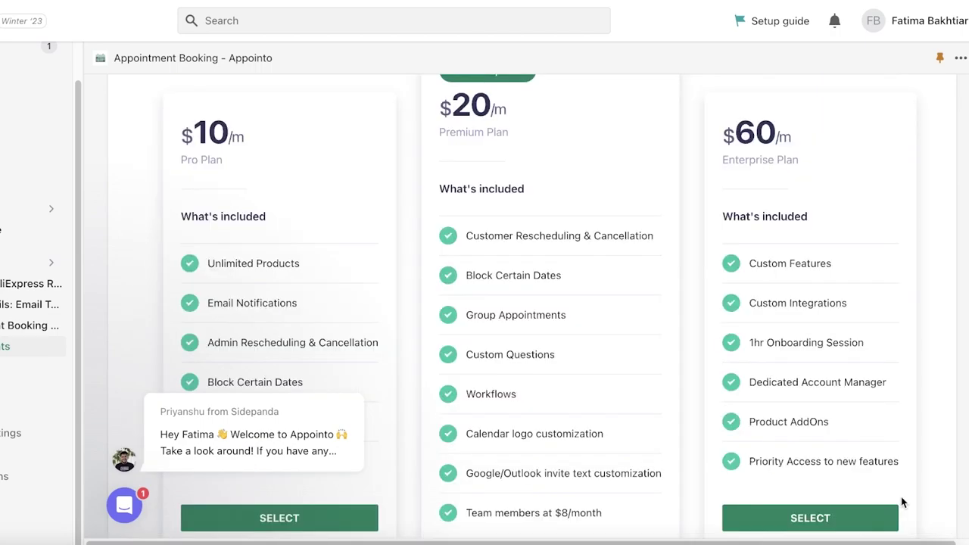
scroll(464, 143, "up", 5)
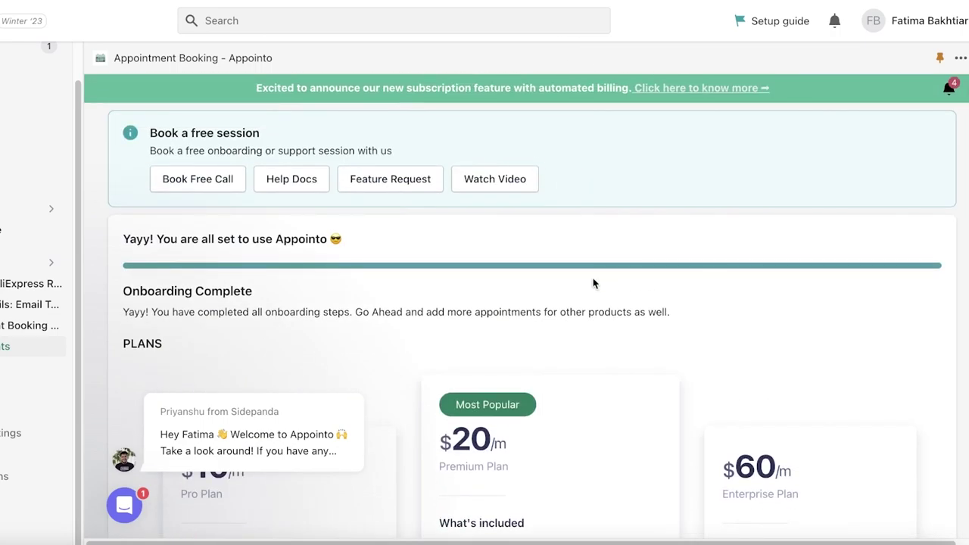
scroll(584, 288, "down", 5)
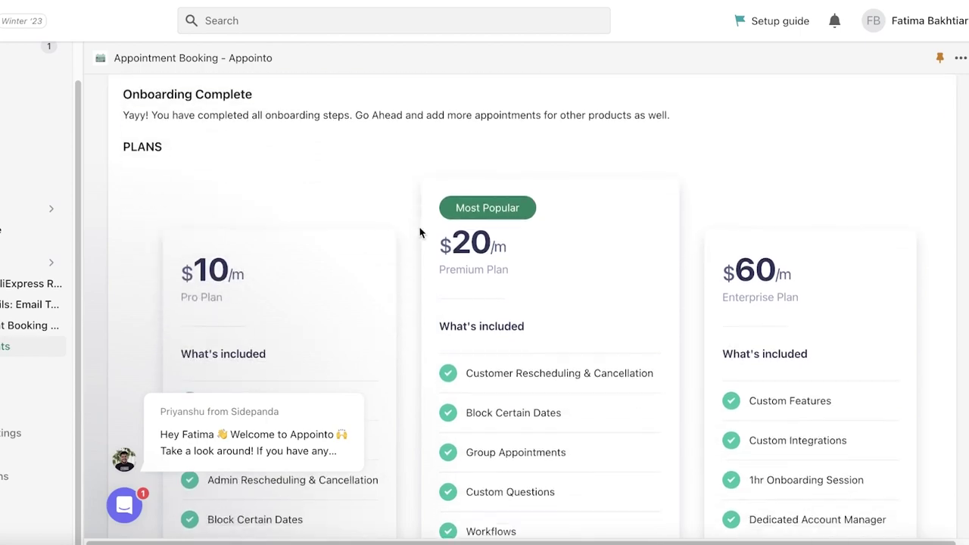
scroll(636, 232, "down", 2)
scroll(245, 214, "up", 3)
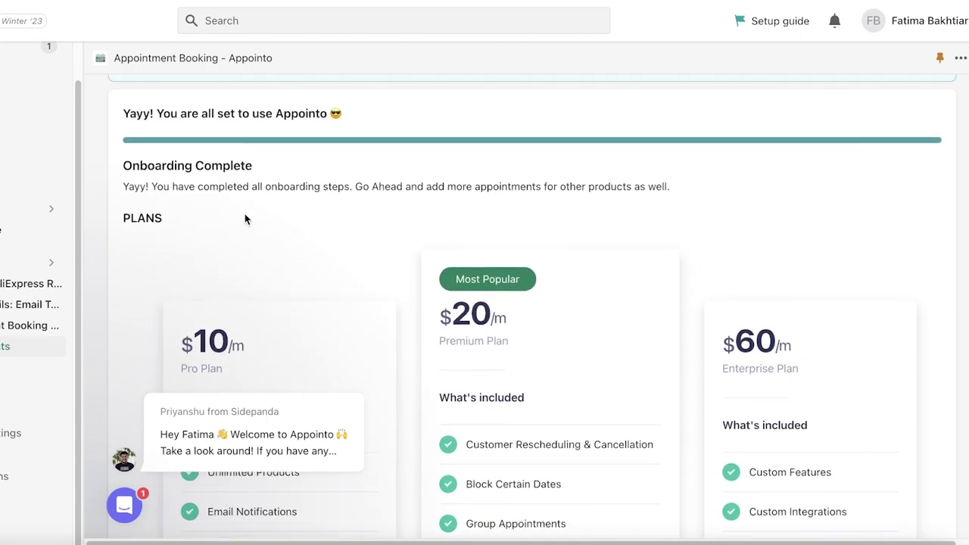
scroll(245, 214, "up", 1)
scroll(245, 229, "down", 5)
scroll(243, 256, "up", 2)
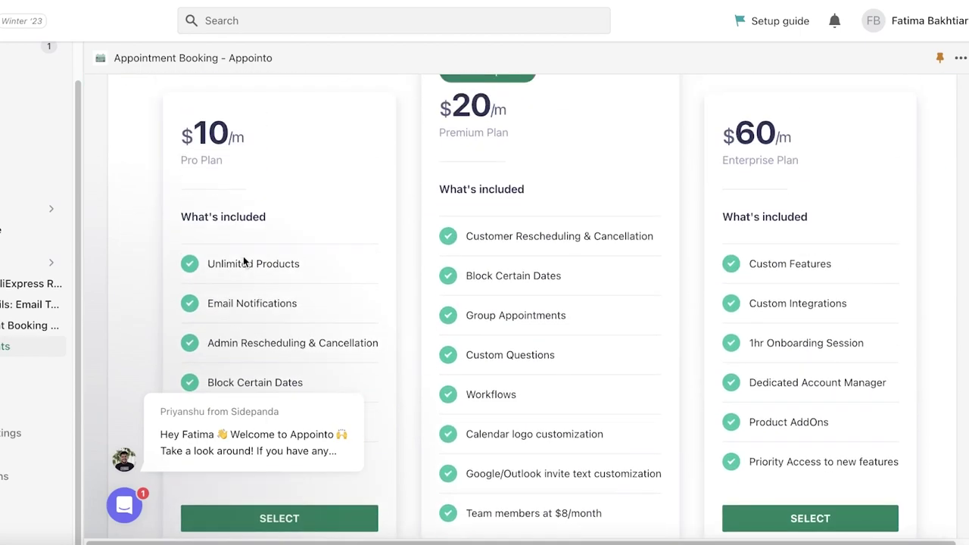
scroll(227, 151, "down", 1)
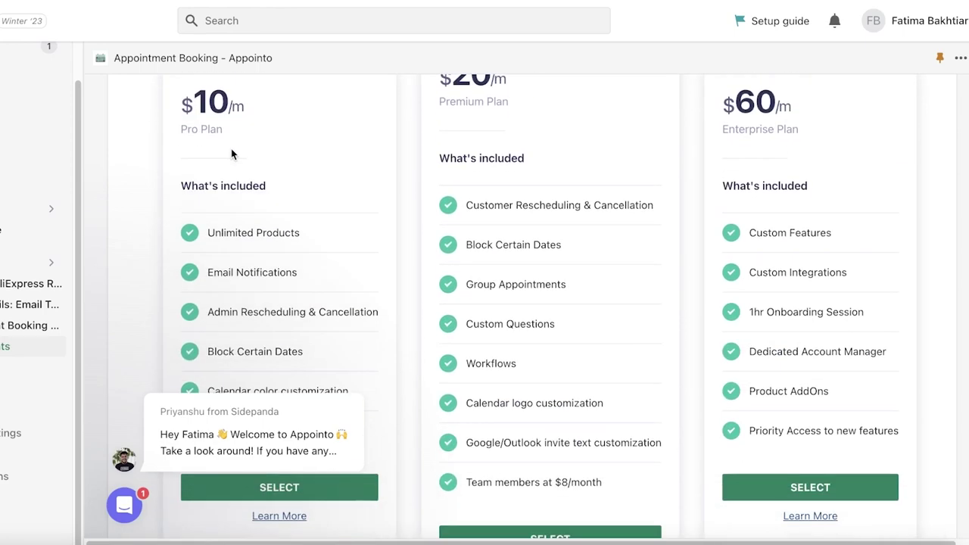
scroll(318, 182, "down", 2)
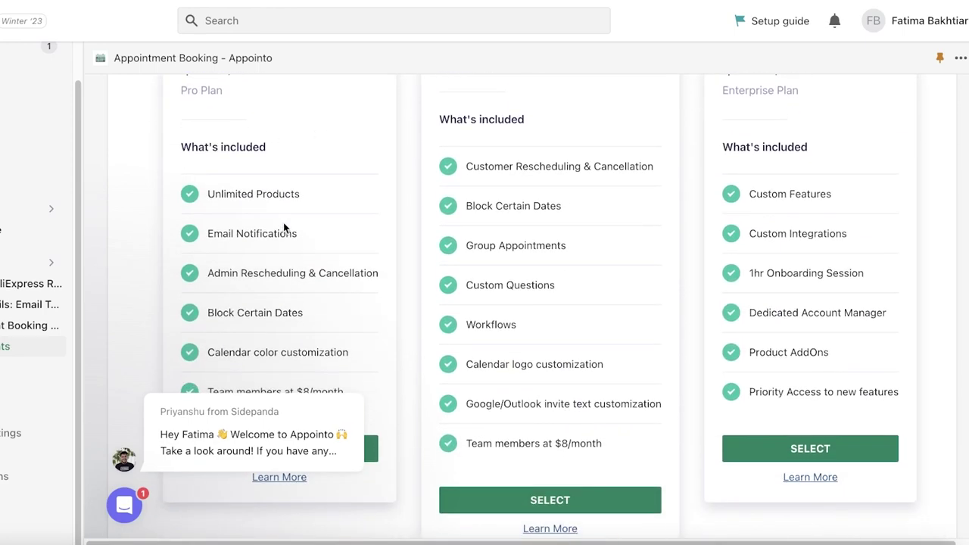
scroll(281, 225, "down", 5)
scroll(281, 225, "down", 2)
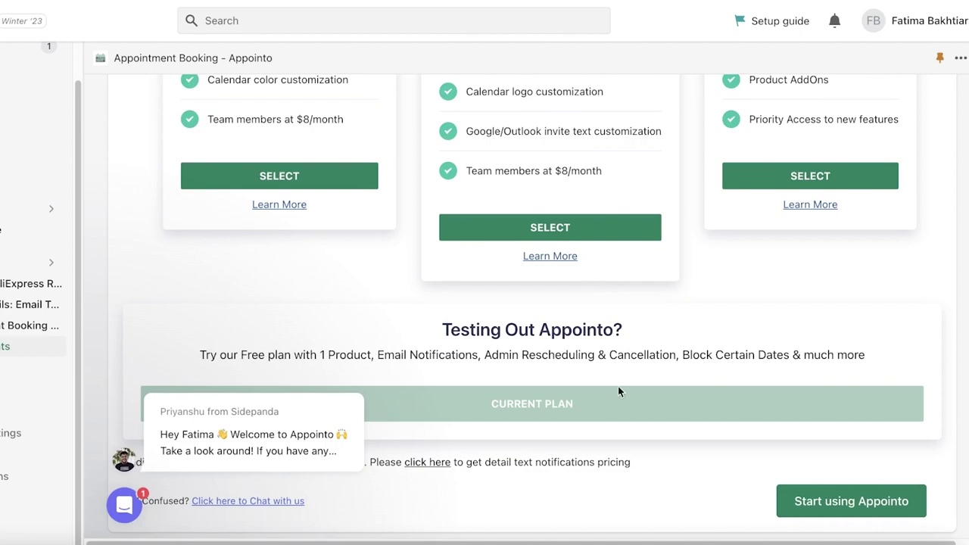
Step: Dismiss the chat welcome preview popup on the plans page
mouse_move(311, 384)
left_click(333, 365)
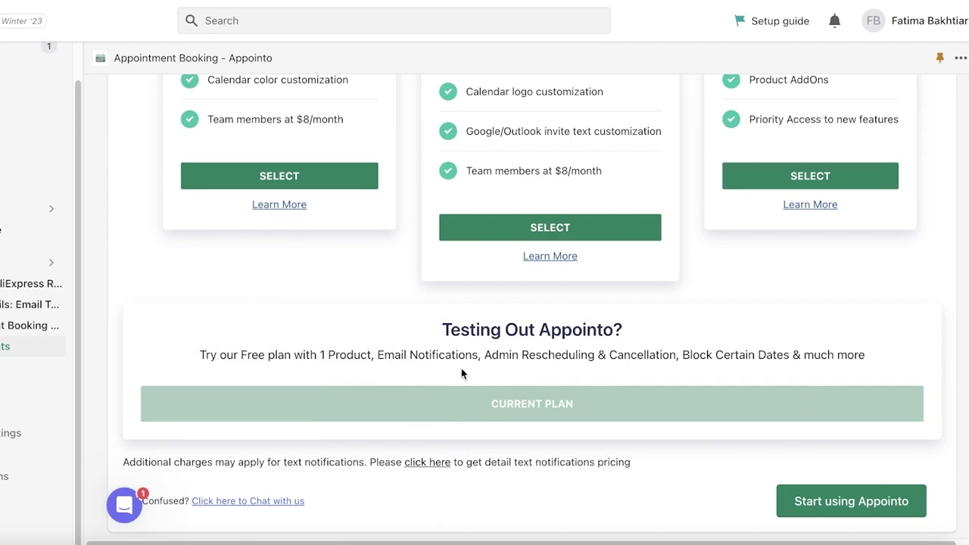
scroll(459, 373, "up", 1)
scroll(391, 361, "down", 2)
Step: Open the Appointments dashboard and the handbag product's booking settings
left_click(839, 503)
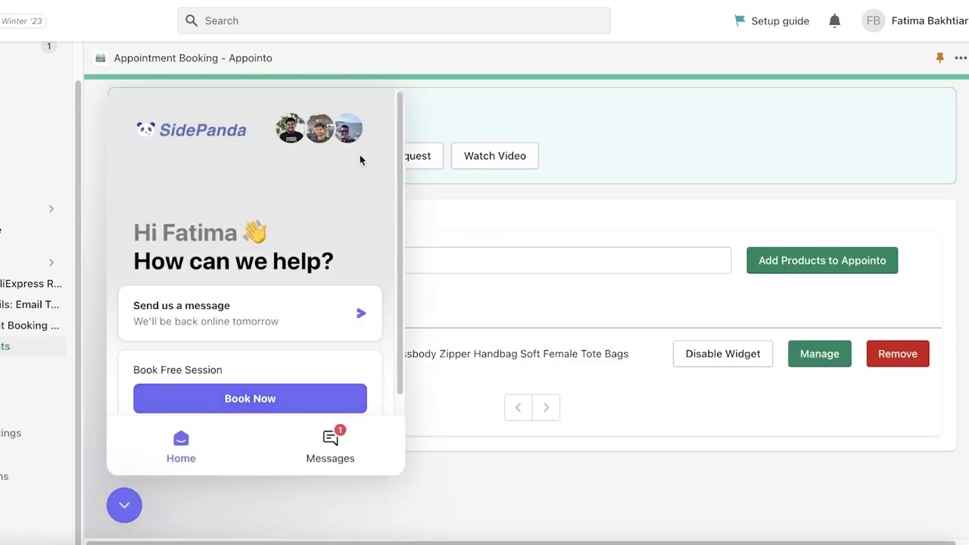
scroll(305, 216, "down", 1)
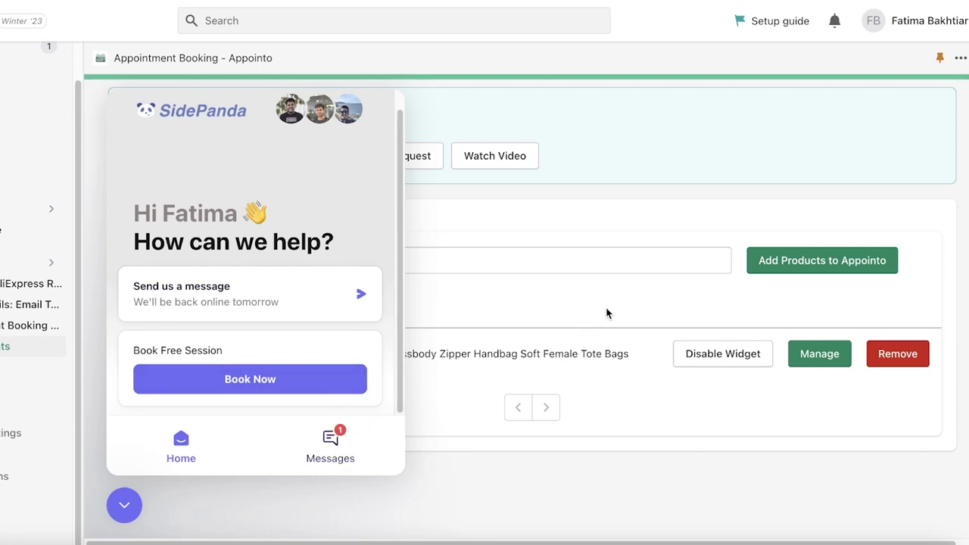
left_click(829, 355)
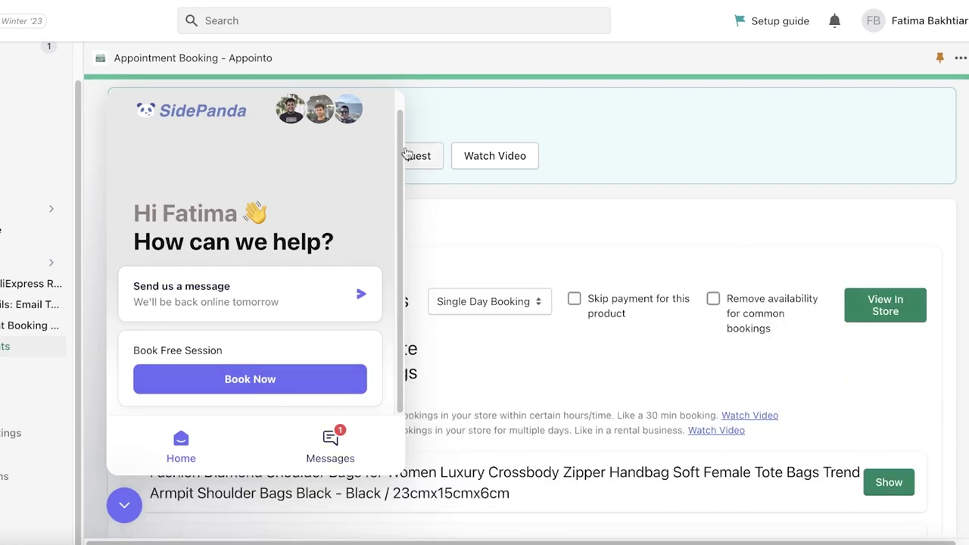
scroll(450, 249, "down", 3)
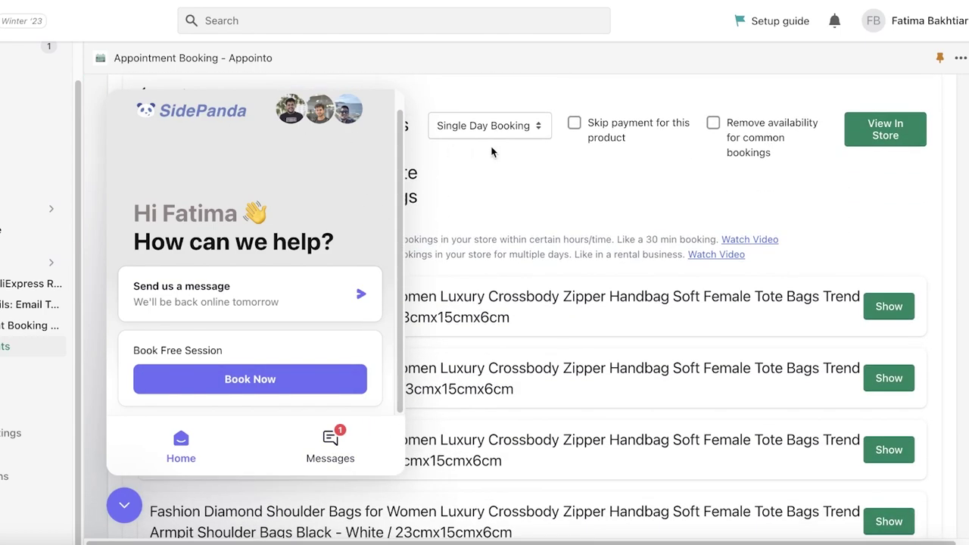
left_click(820, 355)
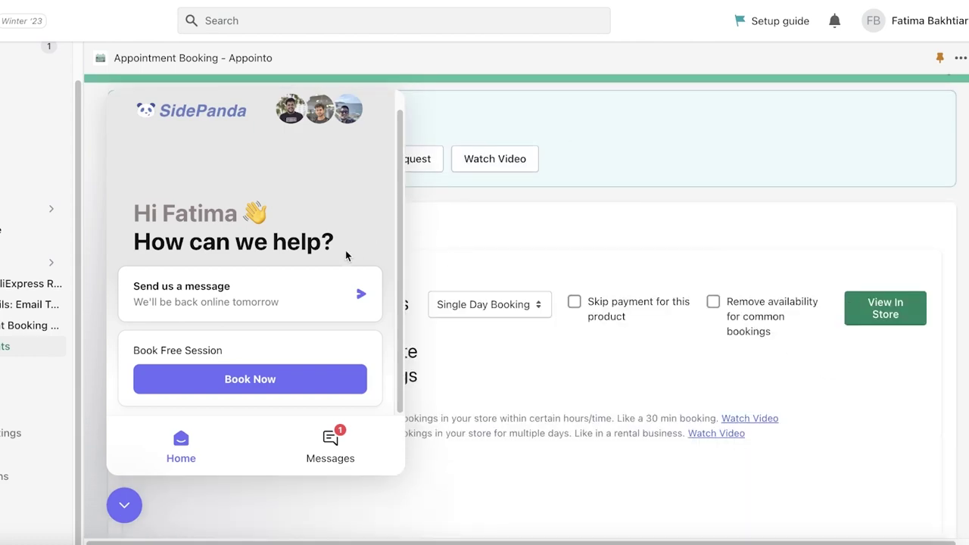
Step: Download the support chat conversation as a text file and view the online store
left_click(281, 381)
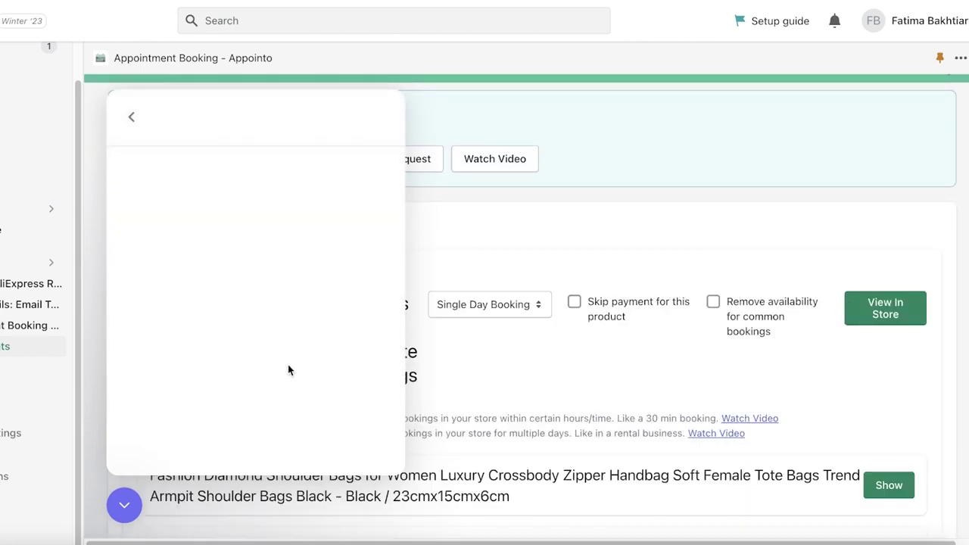
left_click(131, 132)
left_click(334, 443)
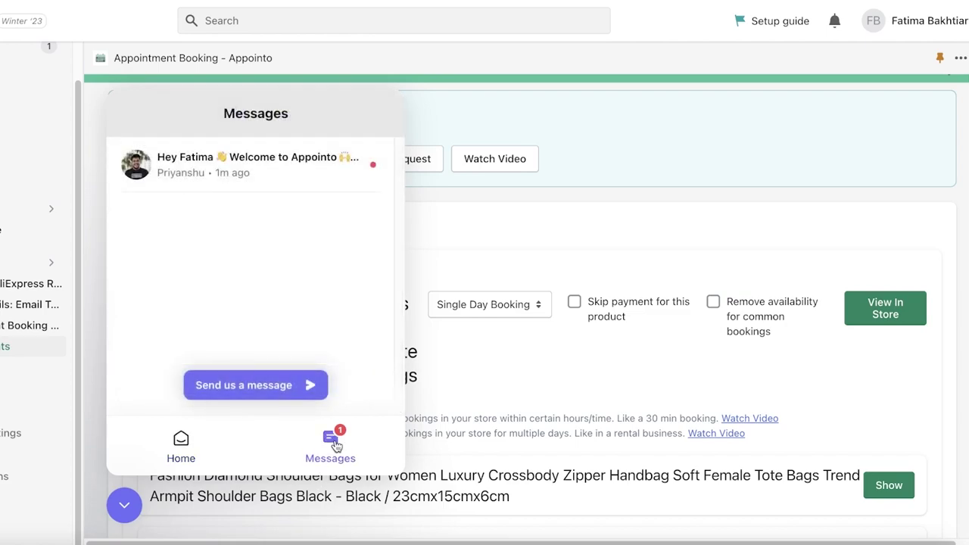
left_click(372, 164)
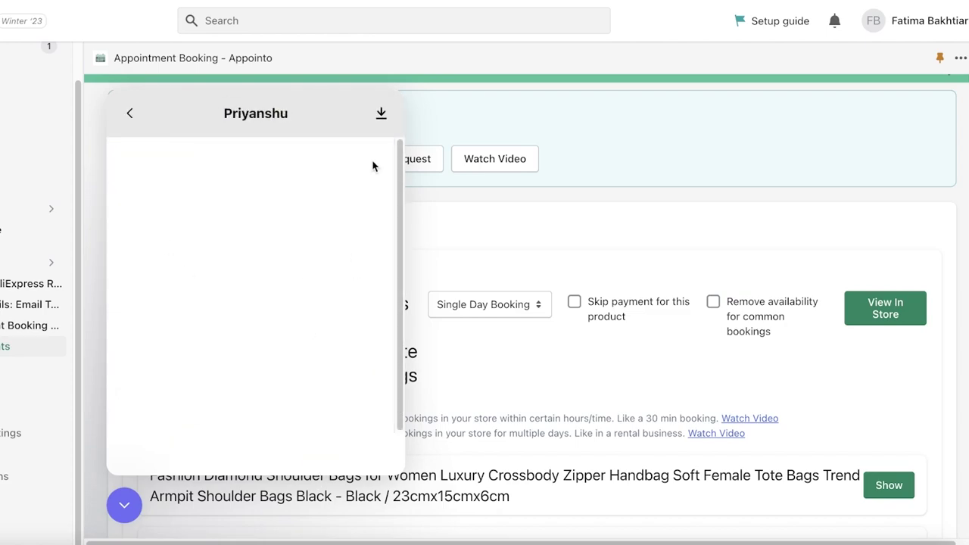
left_click(381, 111)
scroll(818, 119, "down", 3)
scroll(563, 141, "up", 3)
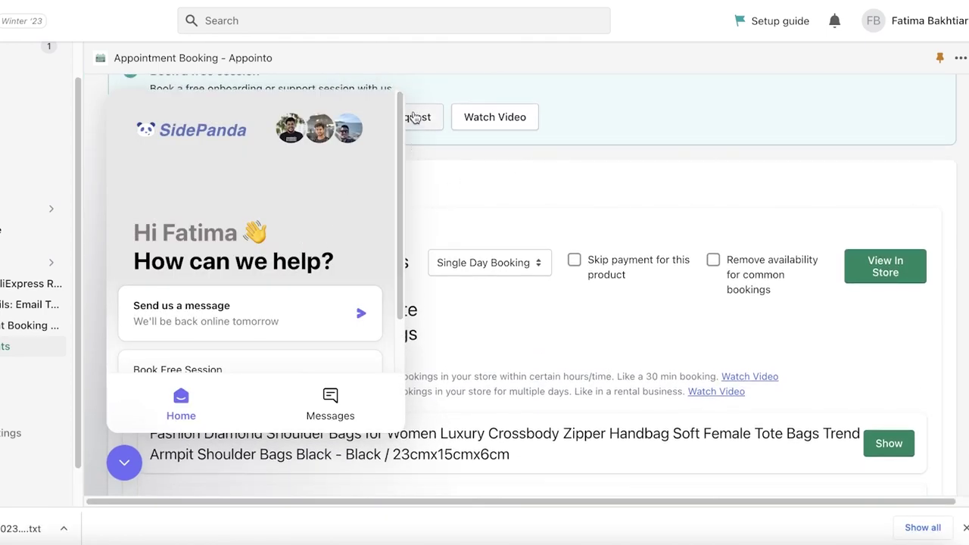
left_click(8, 20)
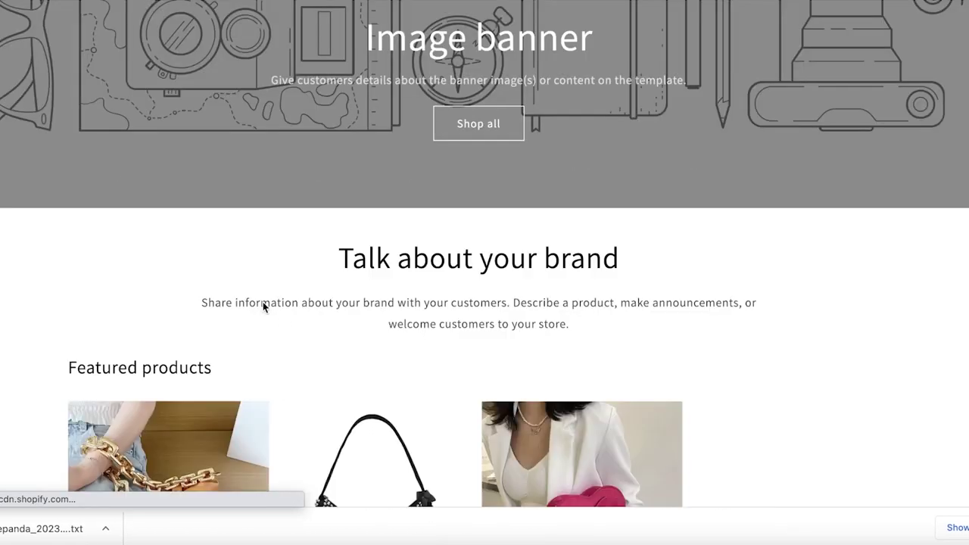
Step: Browse the storefront and open the Fashion Diamond Shoulder Bags product page
scroll(223, 264, "up", 1)
scroll(233, 239, "down", 9)
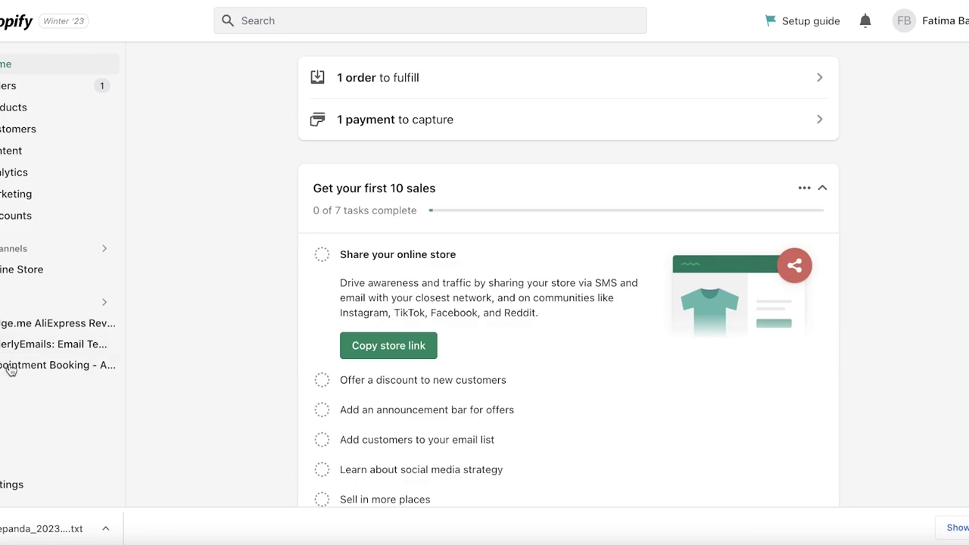
left_click(10, 366)
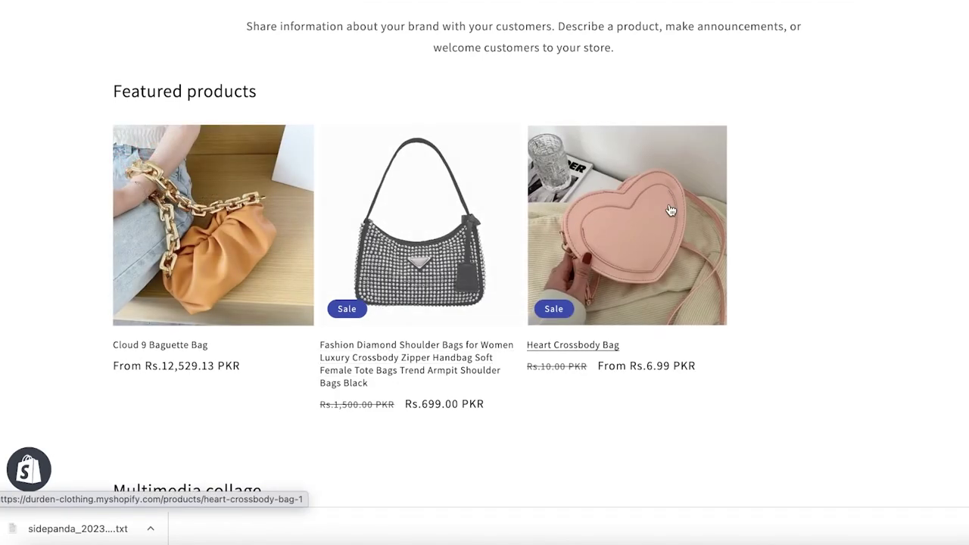
left_click(437, 179)
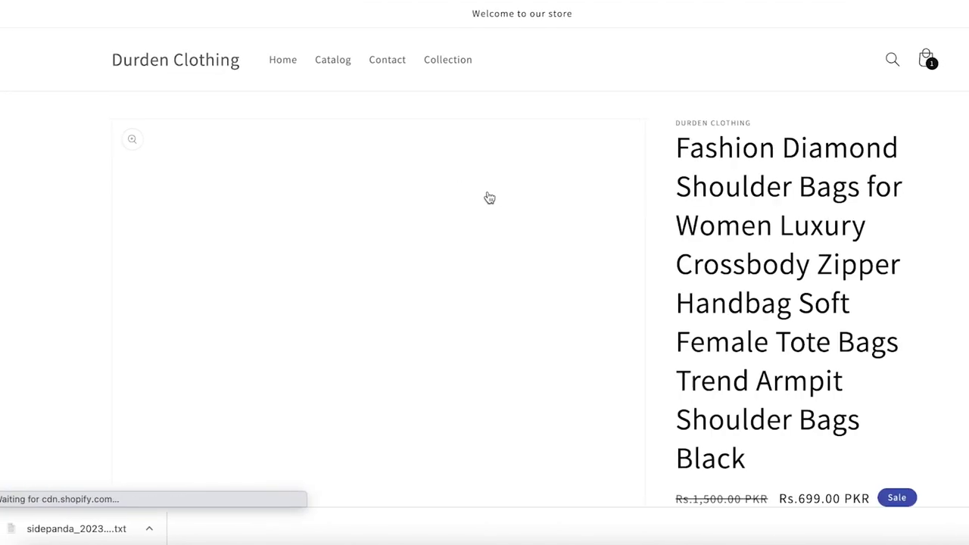
scroll(530, 228, "down", 6)
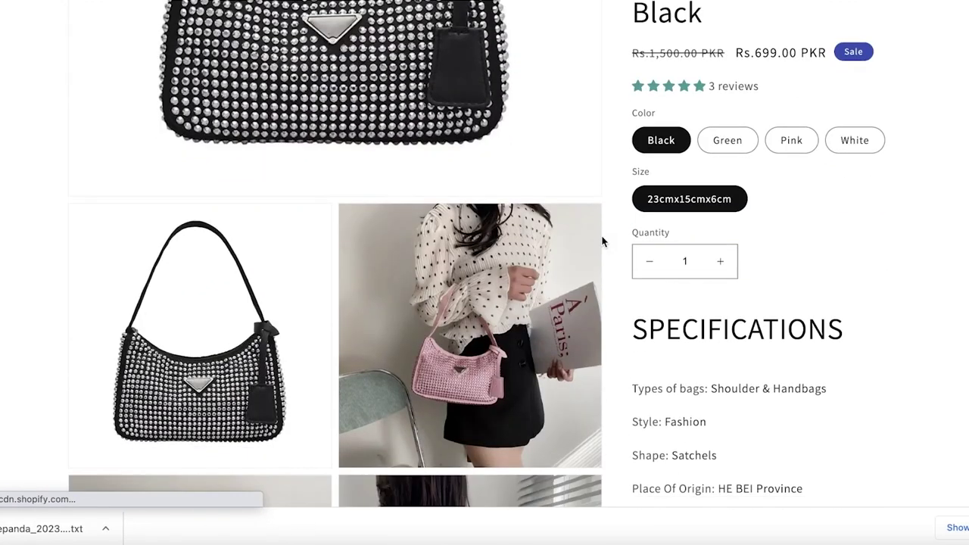
scroll(604, 240, "down", 9)
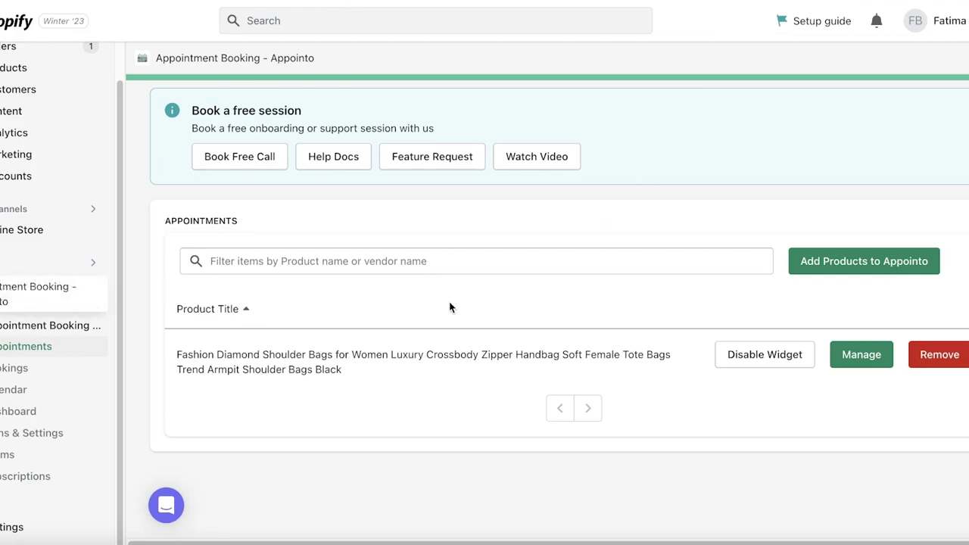
Step: Open the shoulder bag's booking settings, keep single-day booking and enable Skip payment
left_click(862, 355)
scroll(823, 349, "down", 1)
left_click(489, 268)
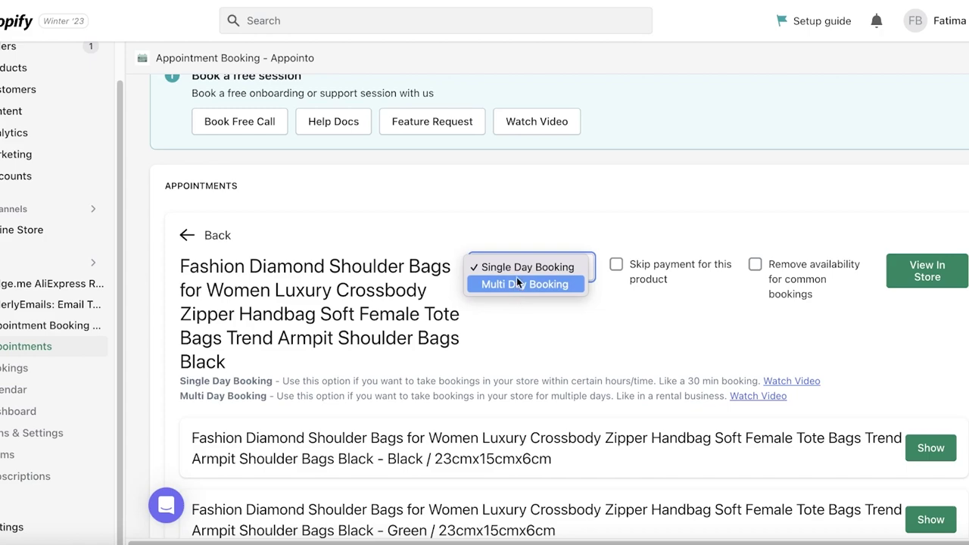
left_click(519, 269)
left_click(630, 266)
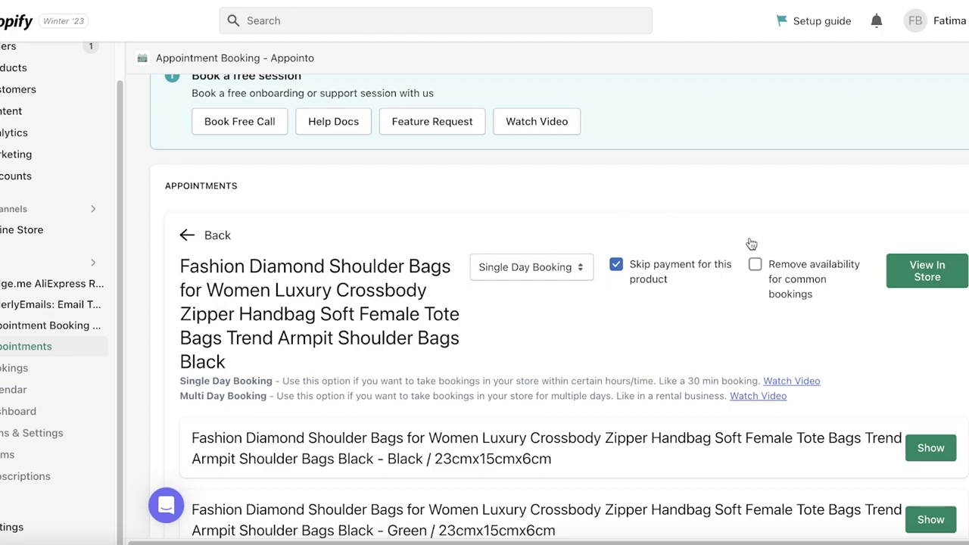
left_click_drag(180, 265, 372, 362)
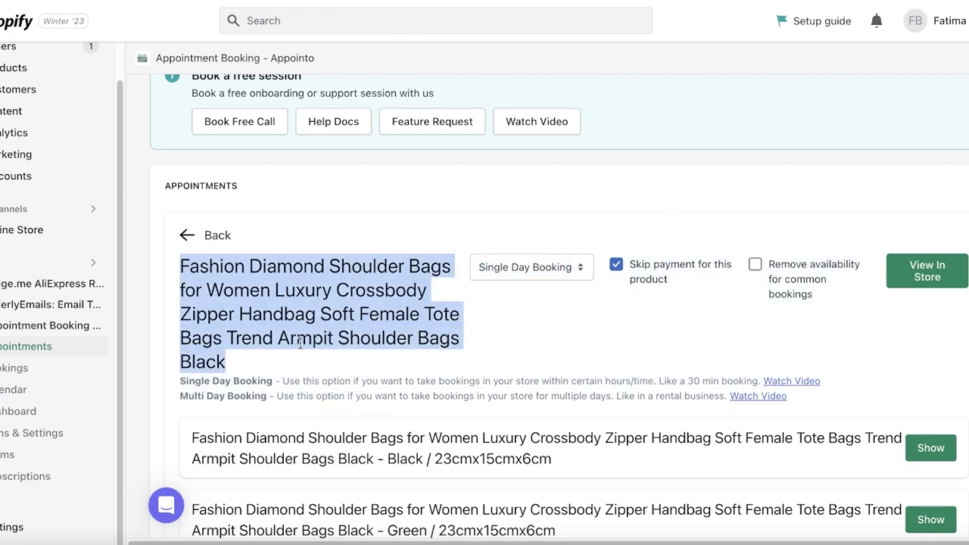
left_click_drag(299, 346, 278, 248)
left_click(272, 281)
scroll(272, 288, "down", 2)
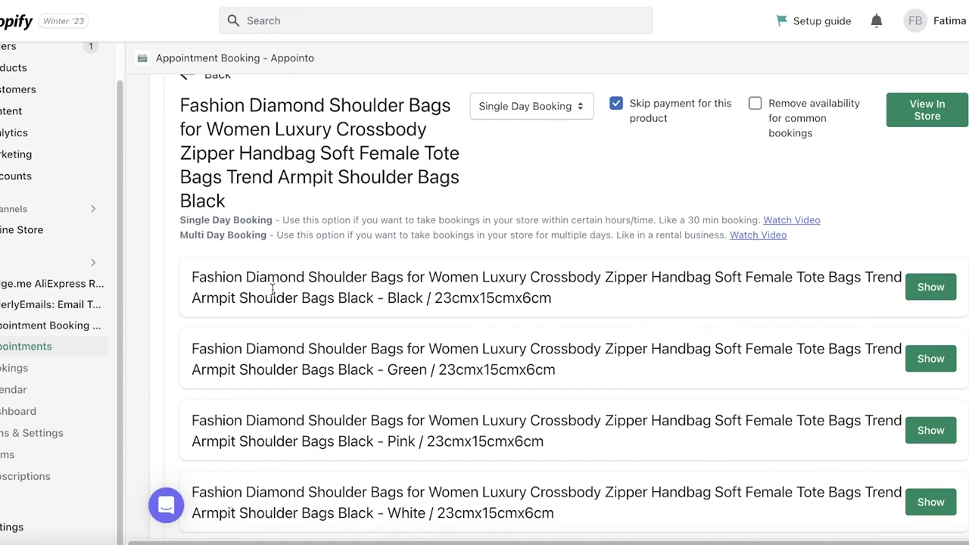
Step: Expand the Black variant and review its Monday hours and date override options unchanged
left_click(931, 287)
scroll(403, 254, "down", 6)
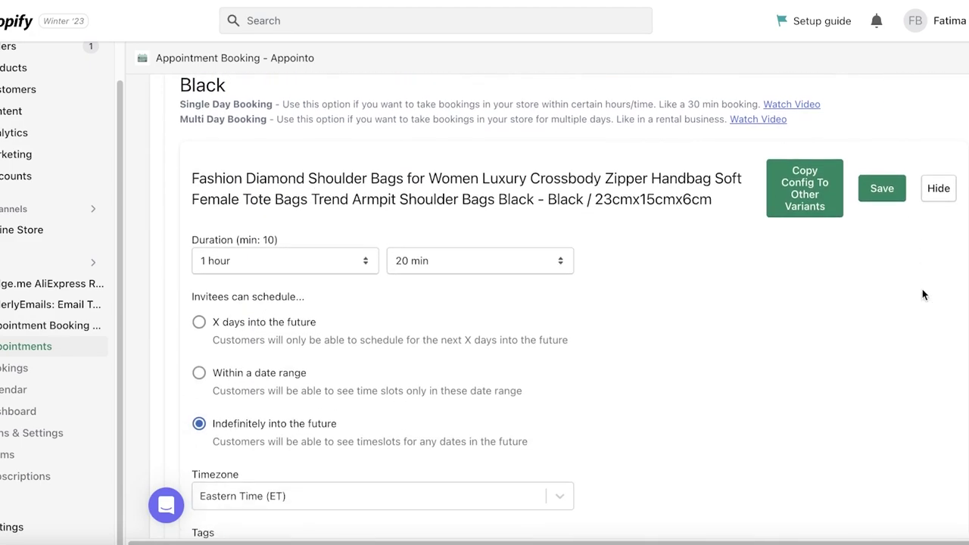
scroll(403, 253, "down", 10)
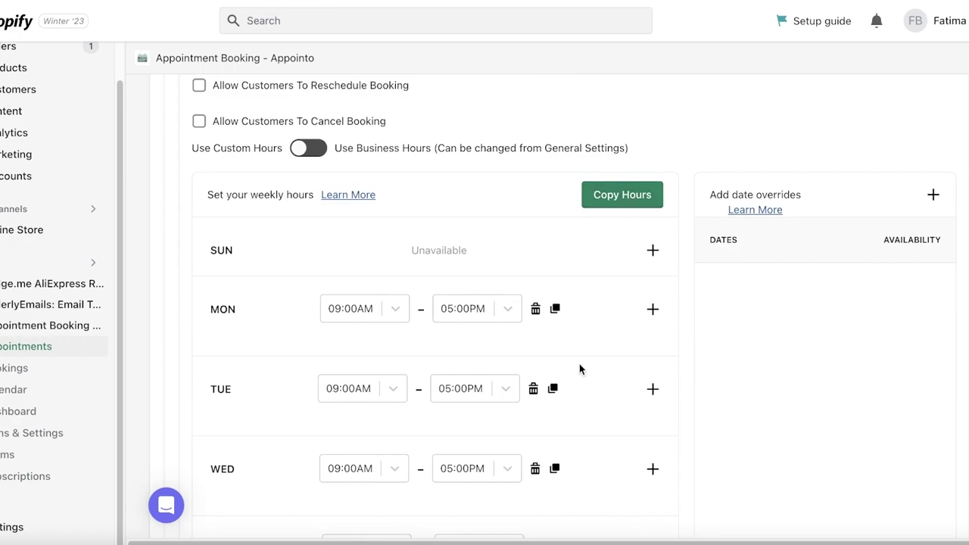
scroll(476, 225, "down", 4)
scroll(470, 281, "up", 3)
left_click(452, 227)
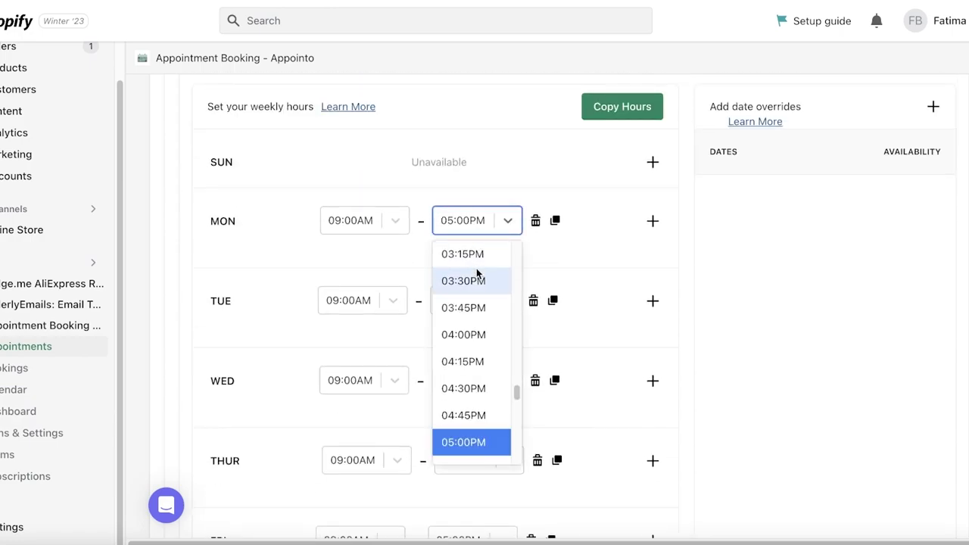
scroll(474, 303, "down", 4)
left_click(902, 162)
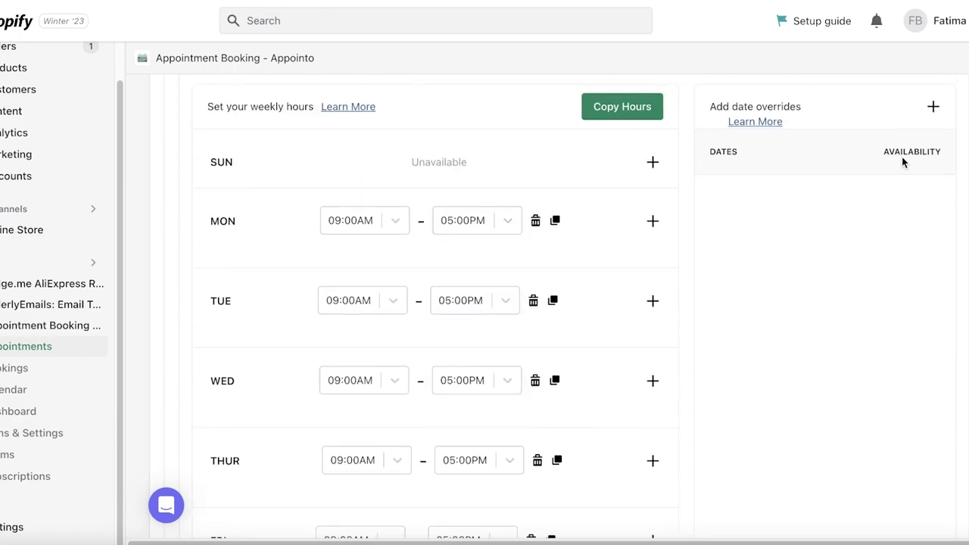
left_click(934, 108)
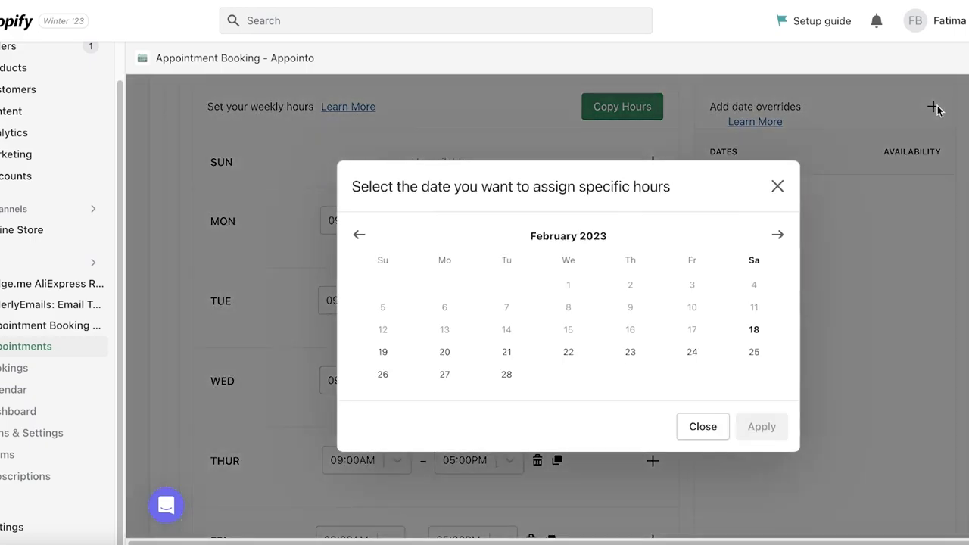
left_click(774, 188)
scroll(773, 195, "down", 10)
scroll(773, 198, "down", 3)
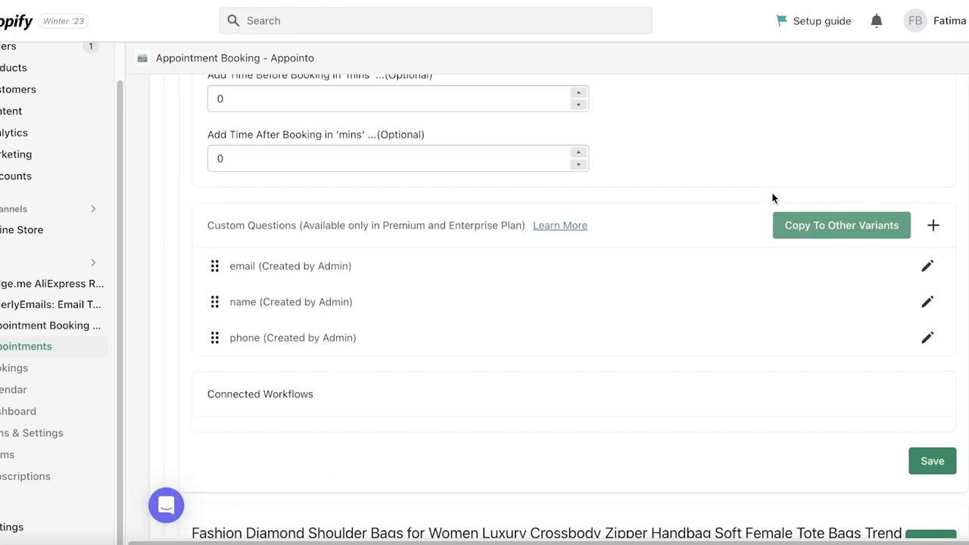
scroll(772, 198, "up", 10)
scroll(802, 200, "up", 3)
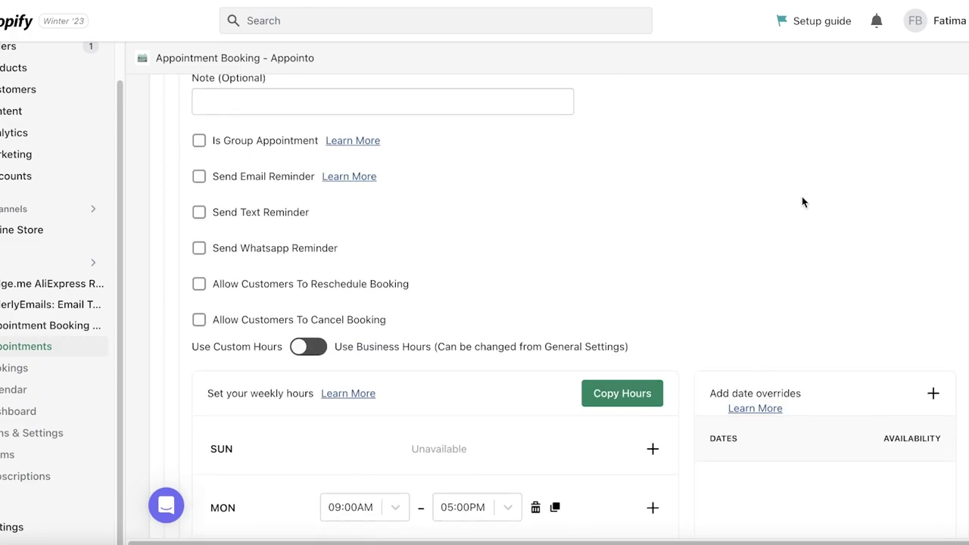
Step: Allow customers to reschedule and save the Black variant's booking settings
left_click(326, 292)
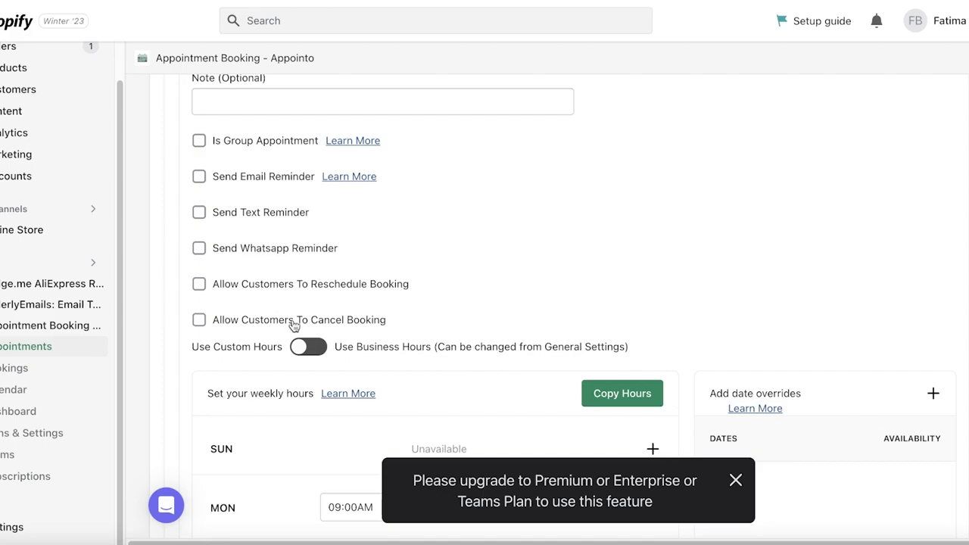
scroll(179, 159, "up", 7)
scroll(174, 178, "down", 6)
scroll(177, 184, "up", 4)
scroll(559, 200, "up", 1)
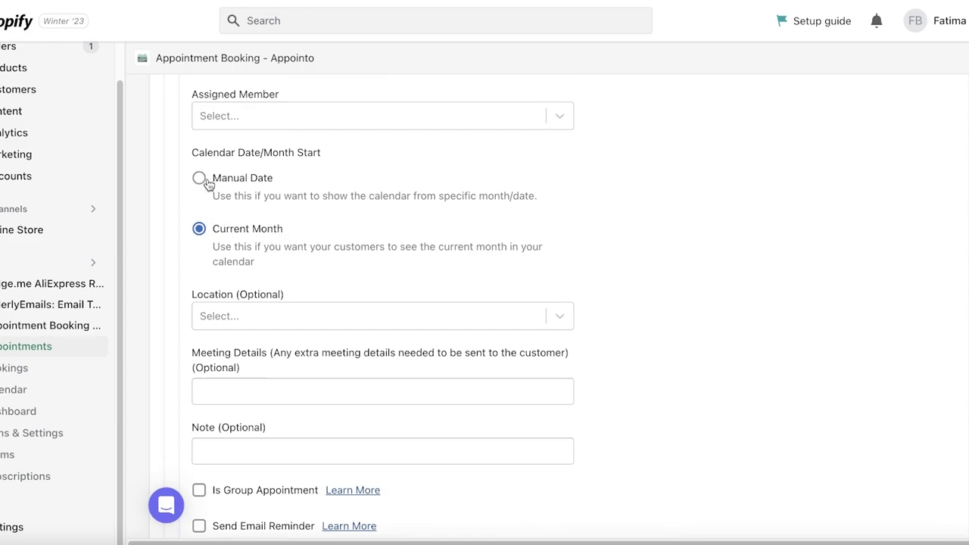
scroll(206, 184, "down", 15)
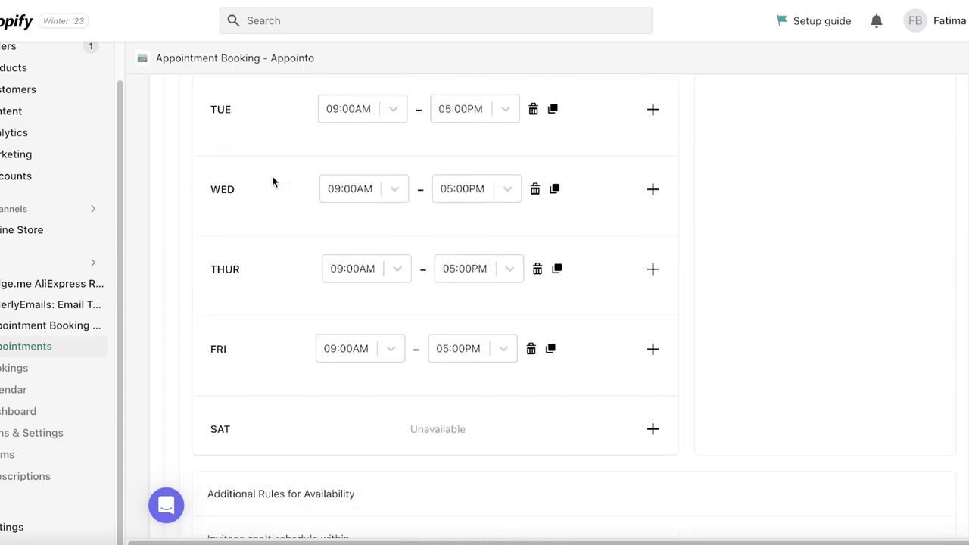
left_click(926, 180)
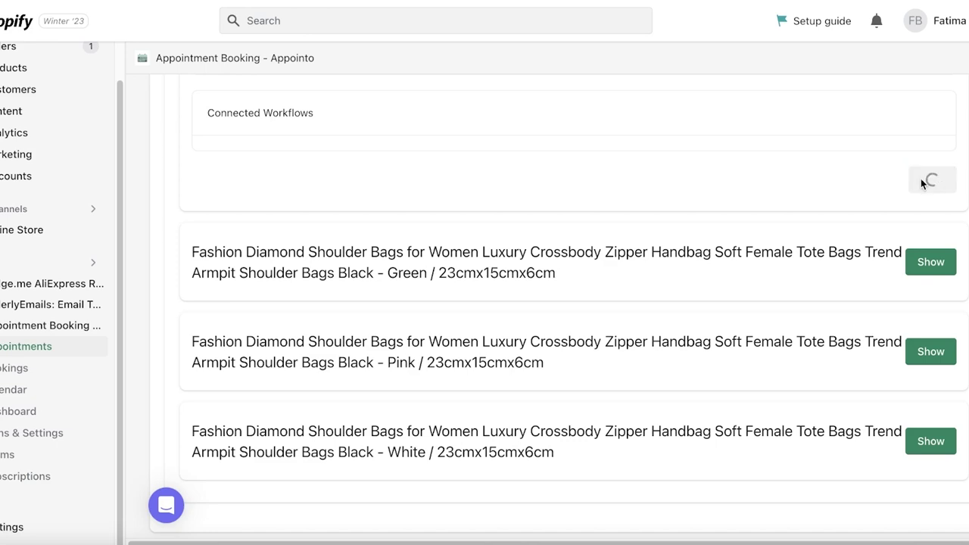
Step: Open the shoulder bag's Schedule Your Time booking calendar on the storefront product page
scroll(764, 83, "up", 4)
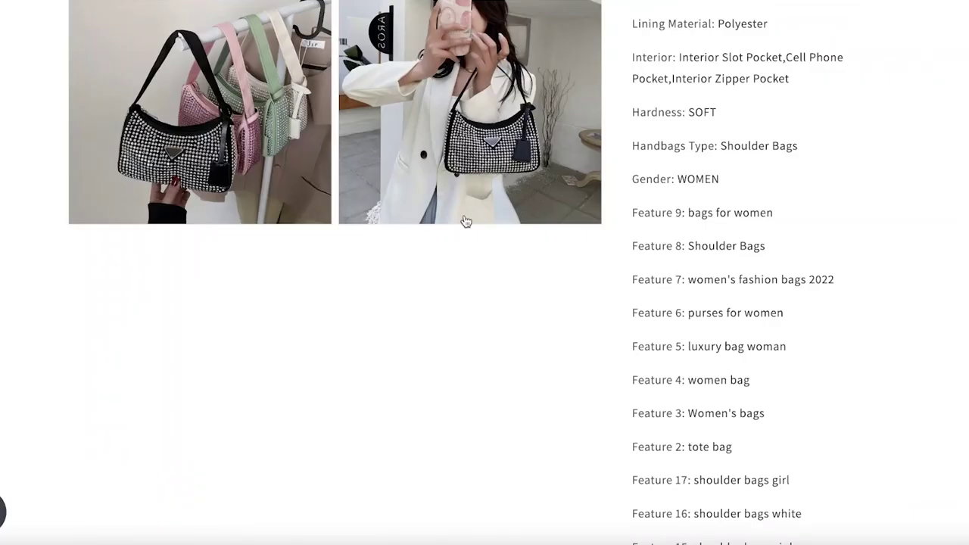
scroll(313, 188, "up", 10)
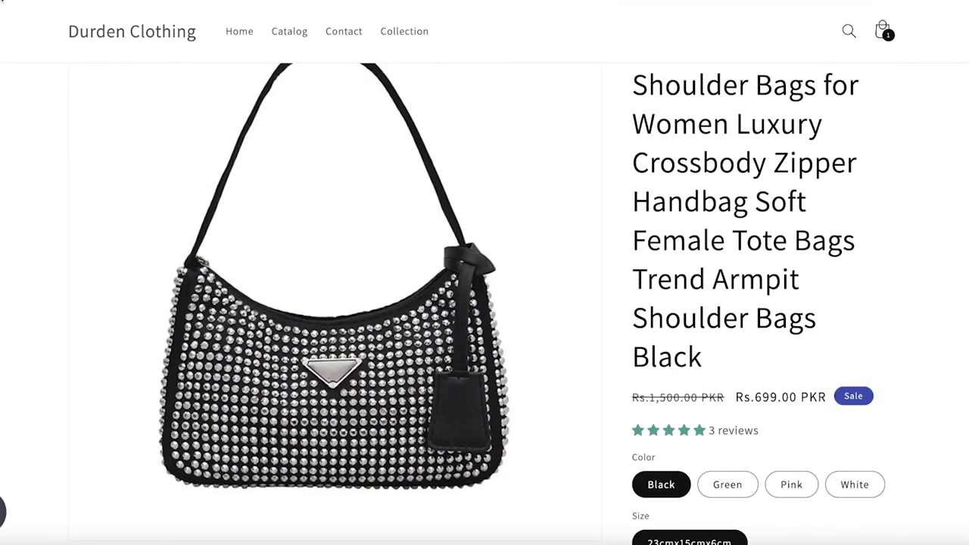
scroll(780, 184, "down", 5)
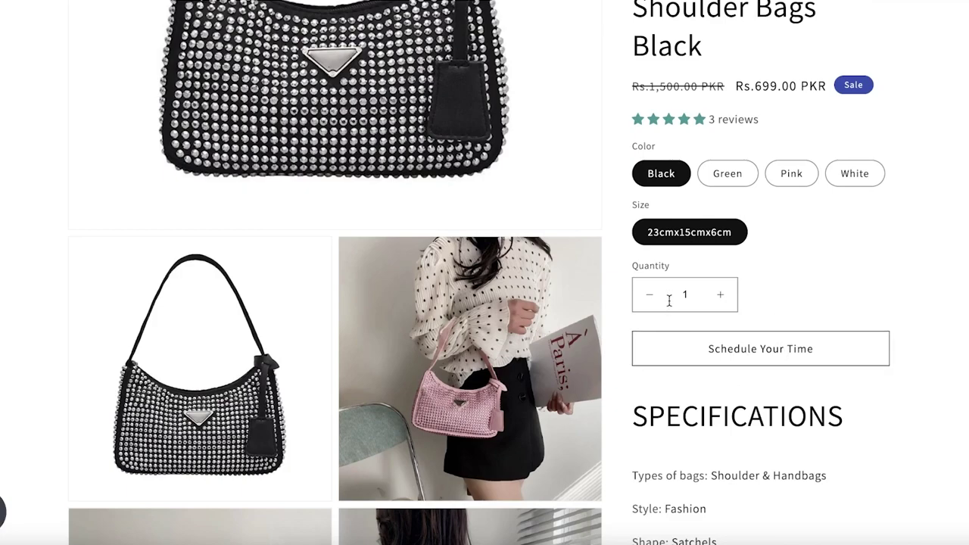
left_click(727, 358)
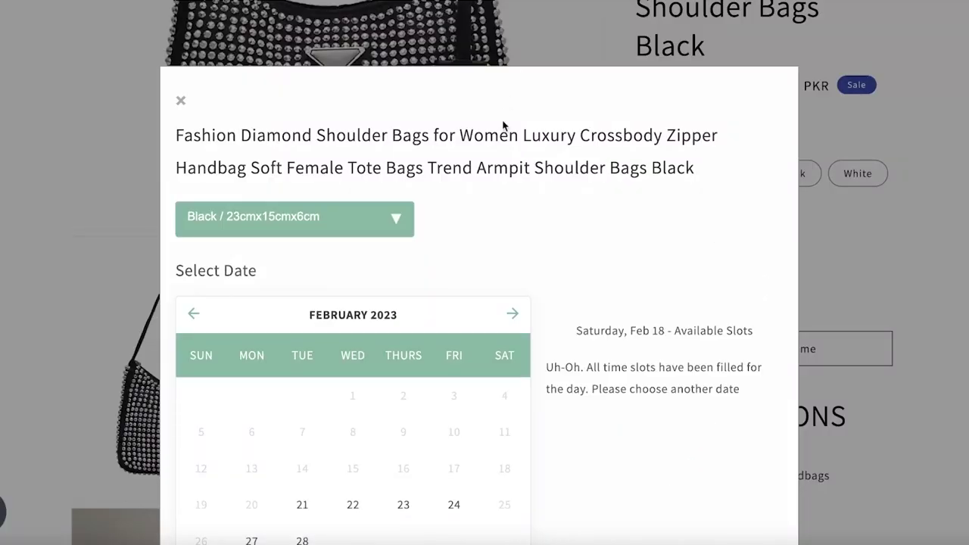
scroll(507, 138, "down", 2)
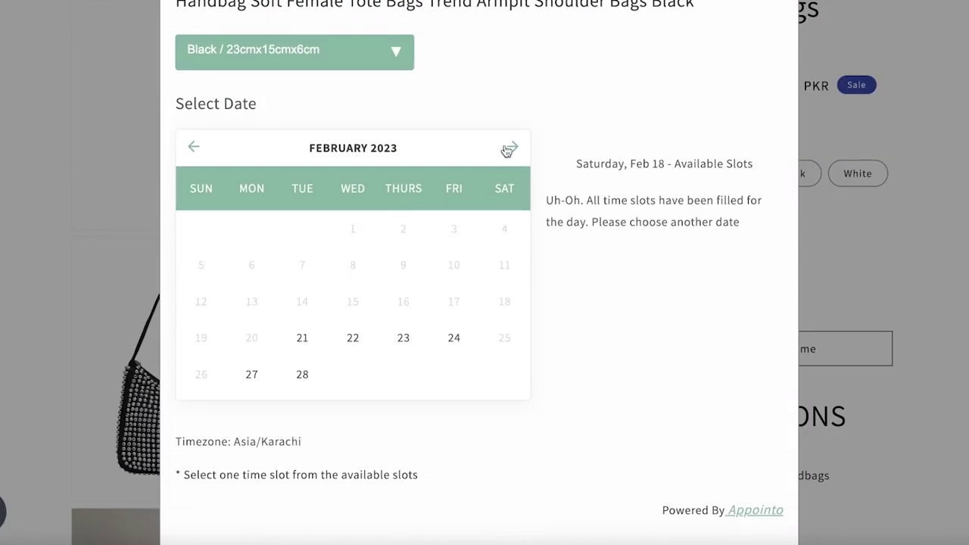
Step: Pick Wednesday March 8, 2023 at 07:00 PM, confirm the time, and close the form
left_click(511, 148)
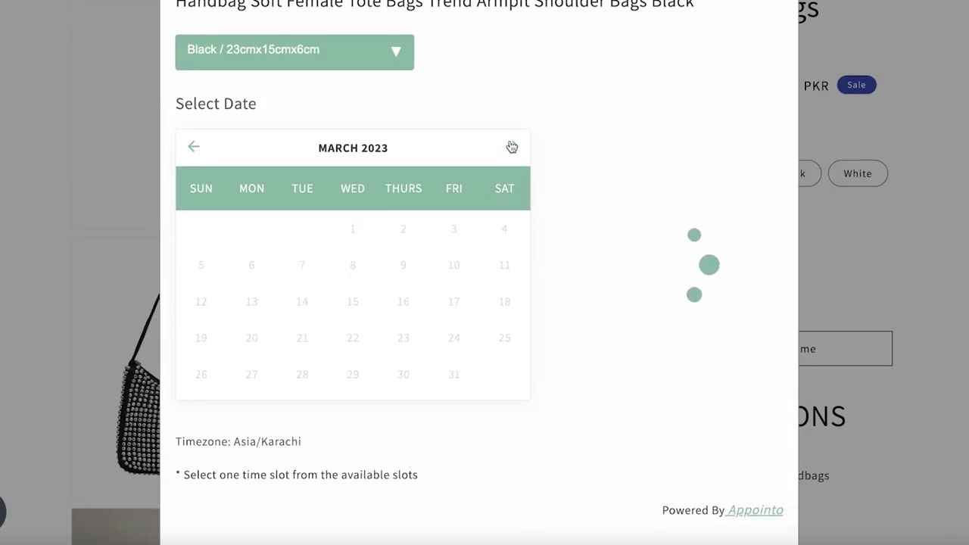
left_click(368, 268)
left_click(593, 212)
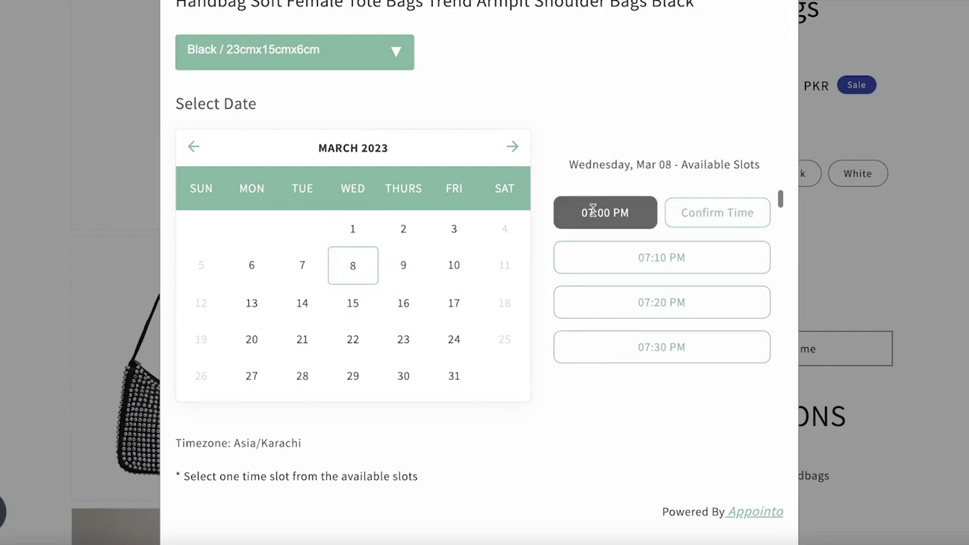
left_click(695, 210)
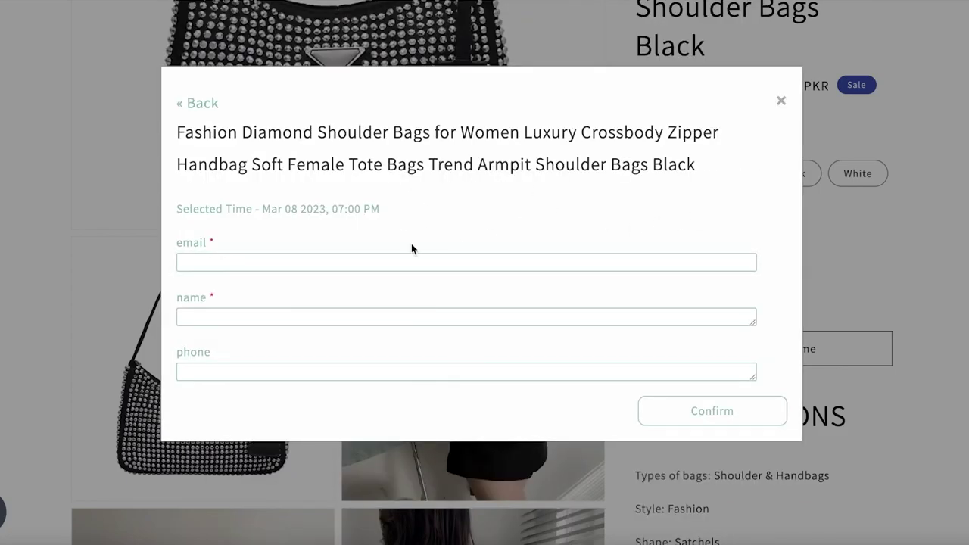
left_click(779, 102)
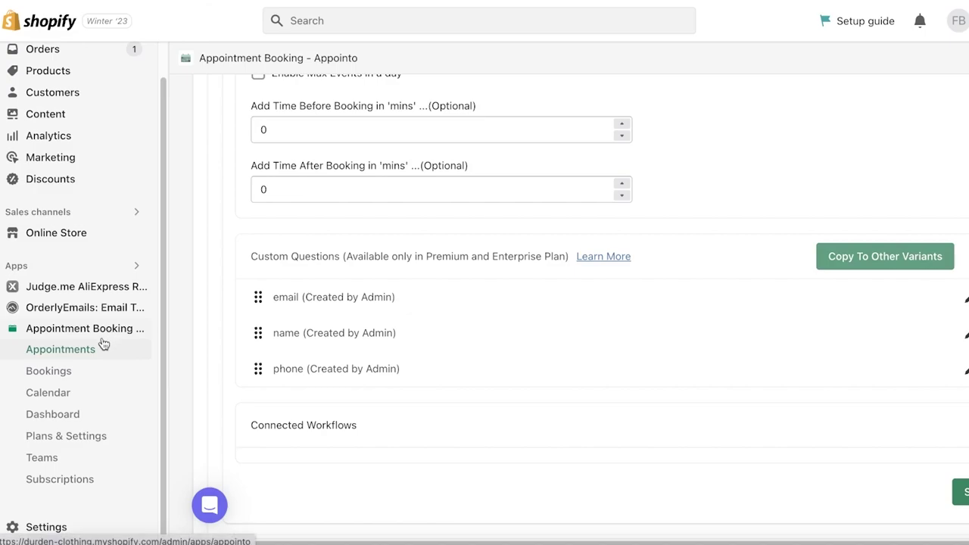
Step: Check Appointo's Bookings list, via Appointments and back, and confirm it has no upcoming bookings
left_click(88, 376)
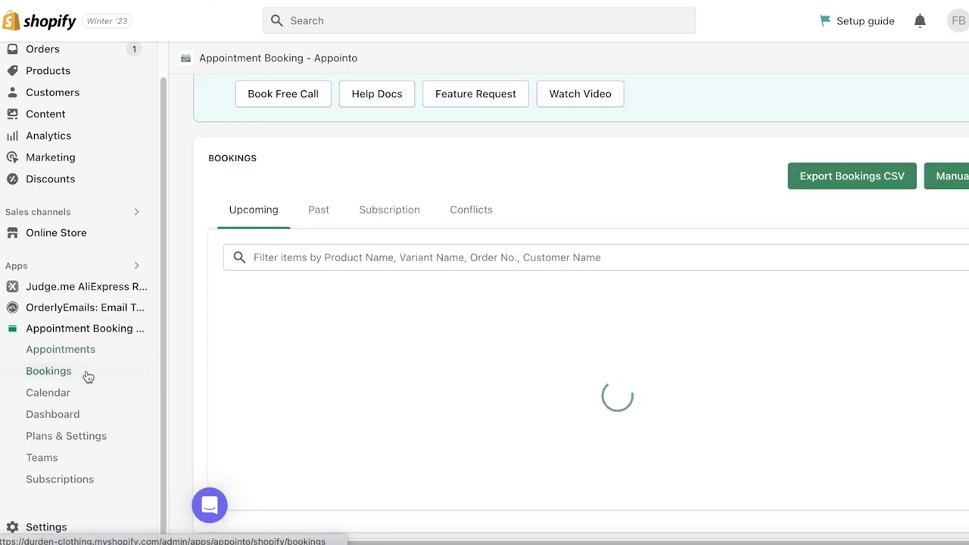
left_click(67, 350)
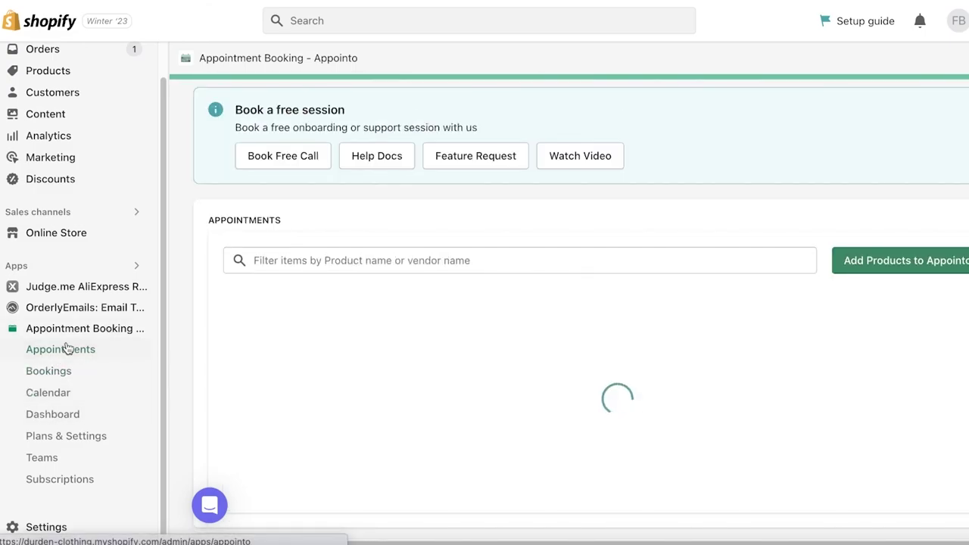
left_click(71, 373)
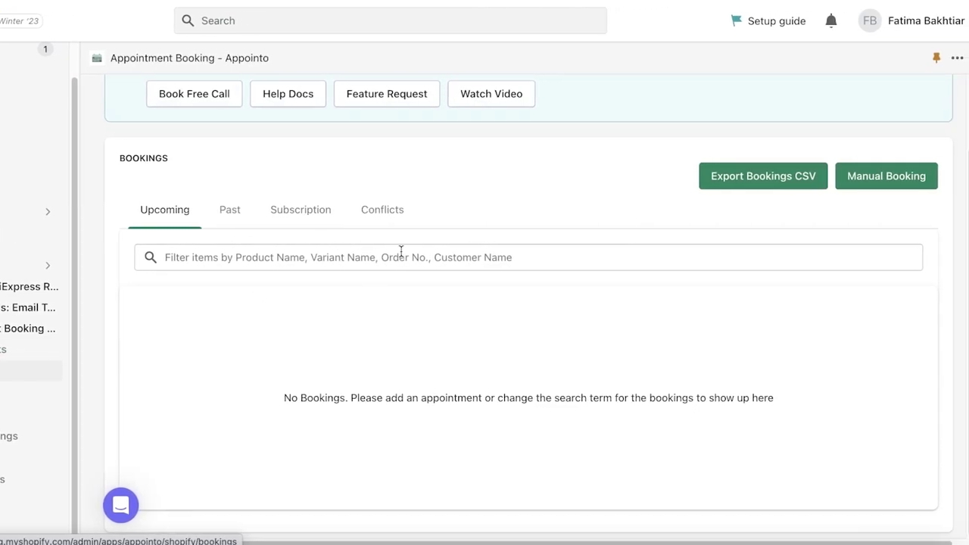
scroll(720, 227, "up", 1)
scroll(682, 243, "down", 1)
scroll(545, 244, "up", 2)
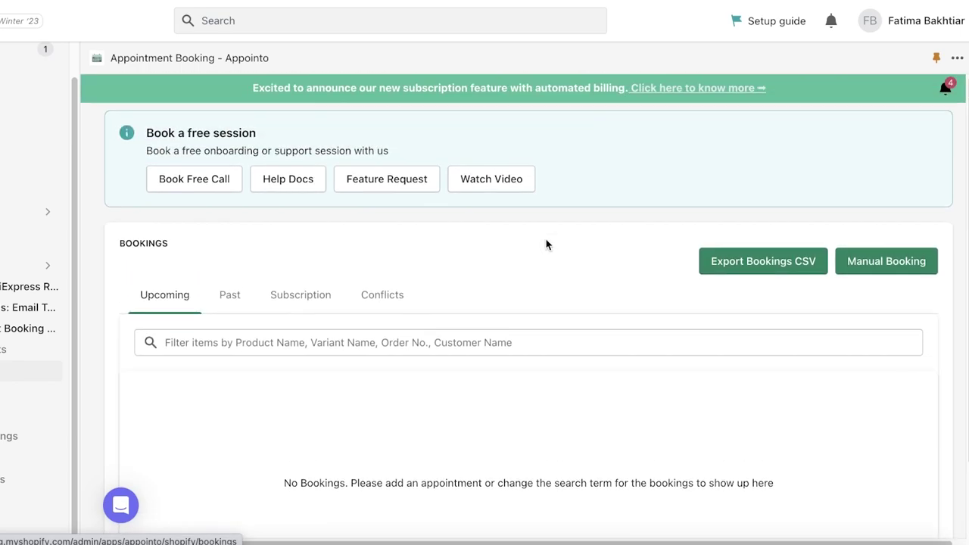
Step: Open the Manual Booking form and close it without creating a booking
left_click(862, 273)
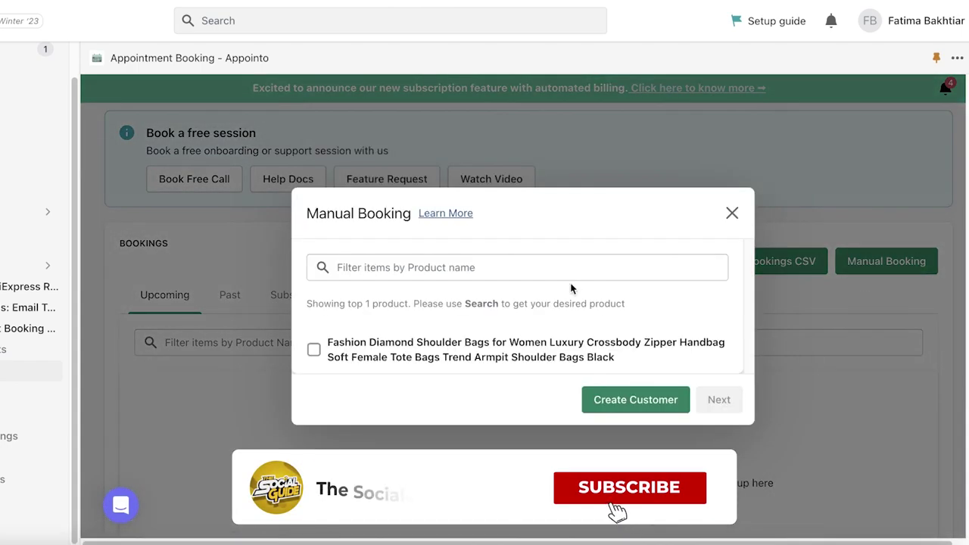
left_click(732, 213)
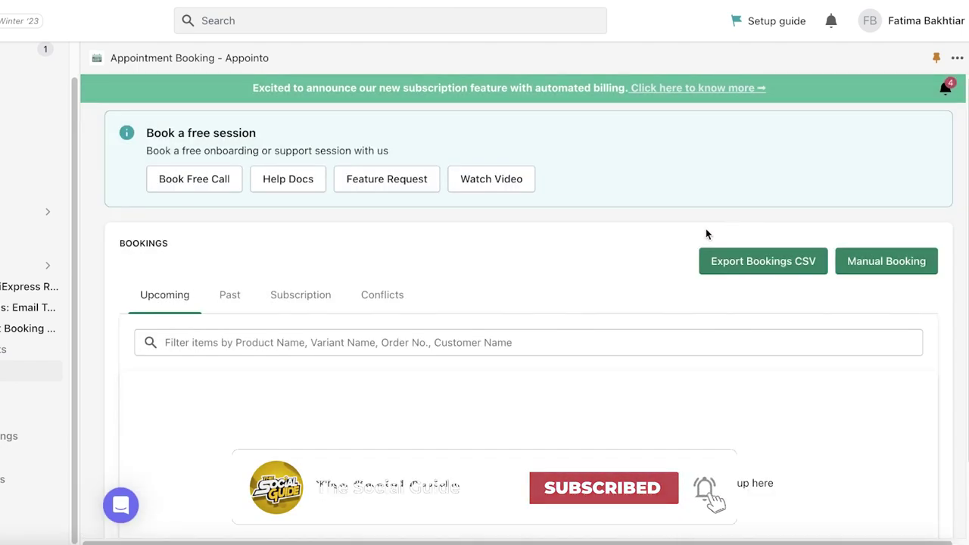
scroll(613, 301, "down", 1)
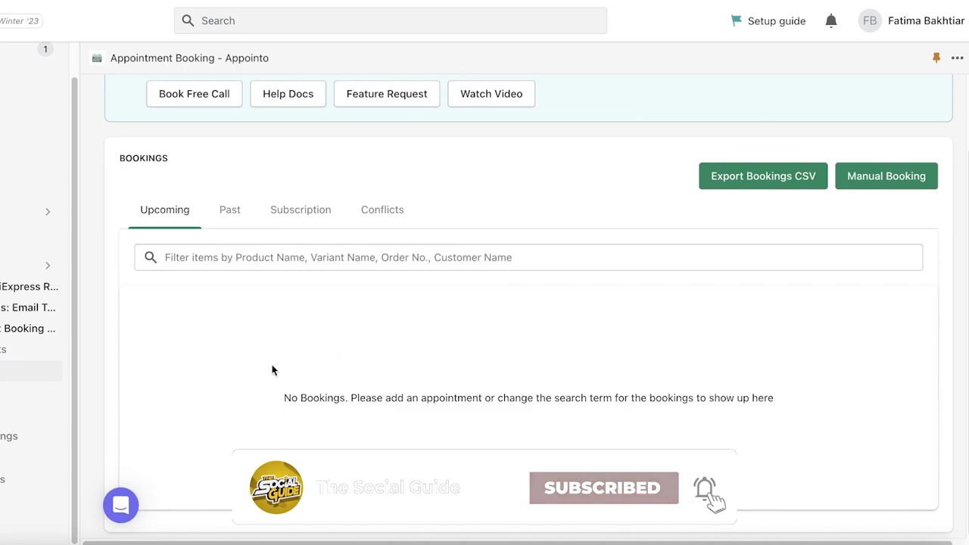
Step: Scroll through Appointo's Calendar day view for Saturday Feb 18
left_click(30, 383)
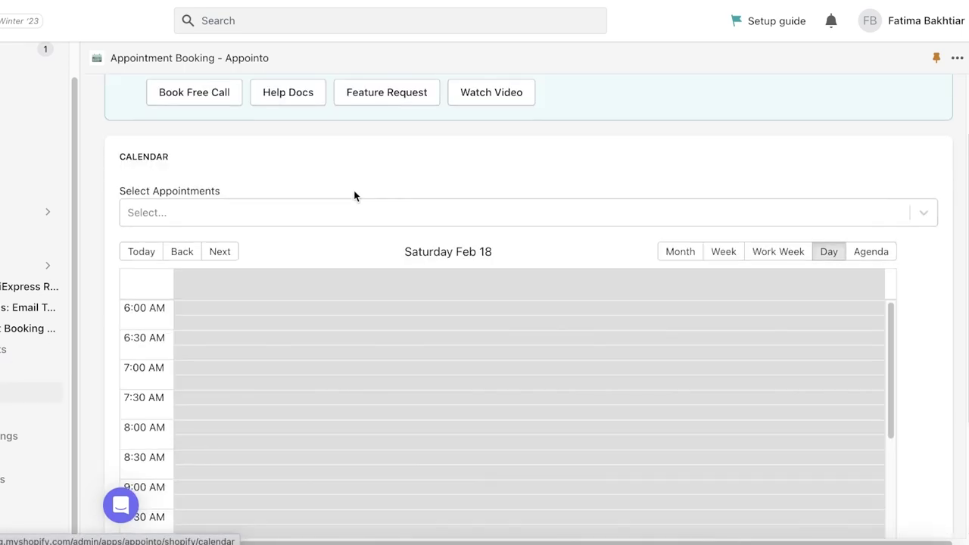
scroll(350, 288, "down", 2)
scroll(356, 318, "up", 3)
scroll(394, 272, "down", 3)
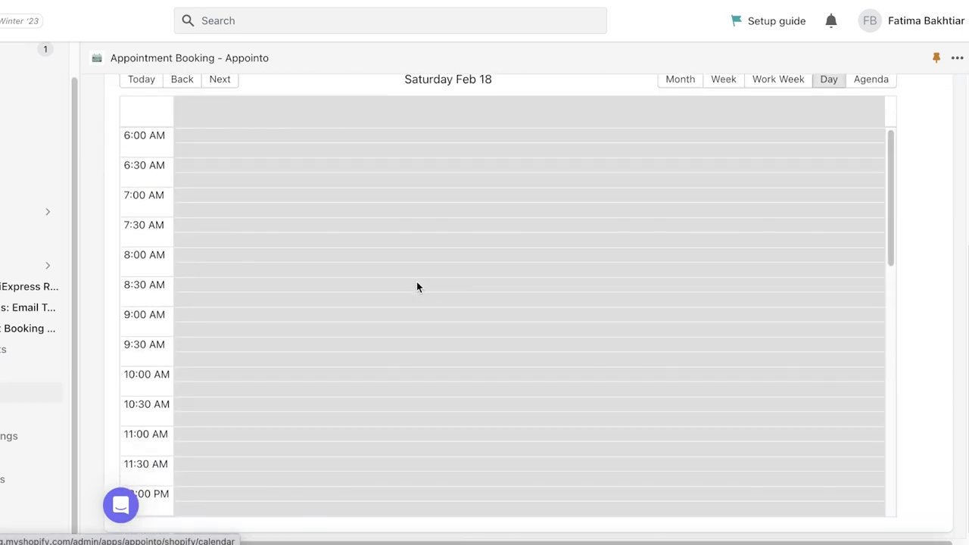
scroll(250, 174, "down", 1)
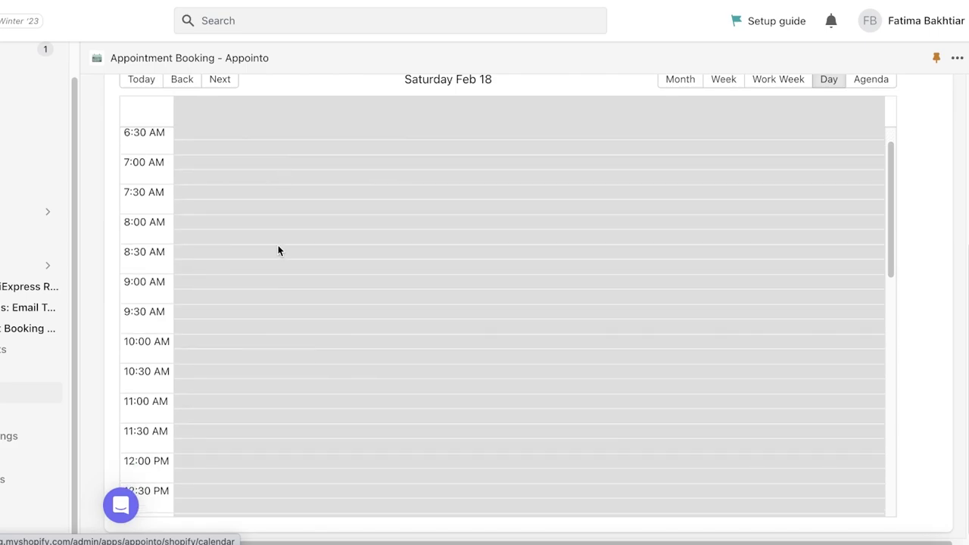
Step: Review the Appointo Dashboard charts, all zero, then go to Plans & Settings
left_click(9, 419)
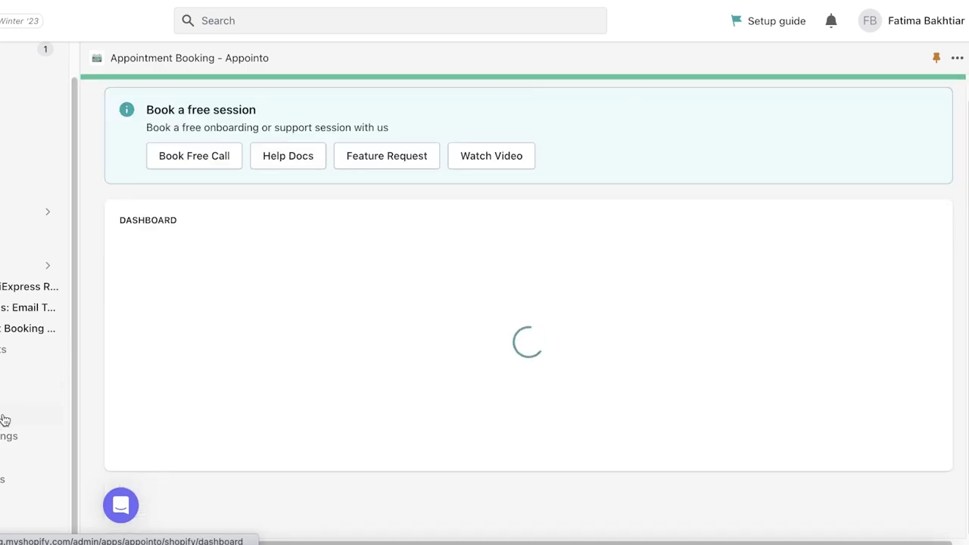
scroll(179, 270, "down", 3)
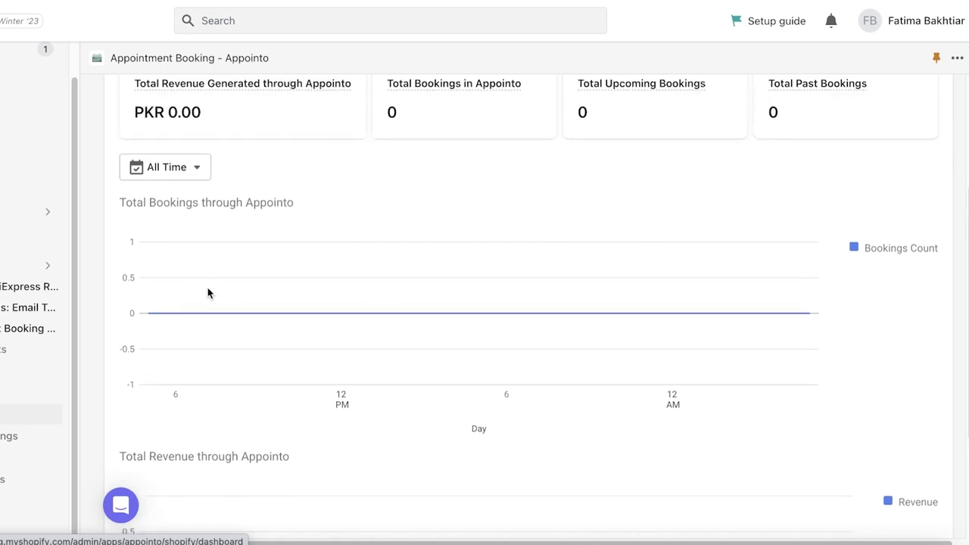
scroll(231, 190, "up", 3)
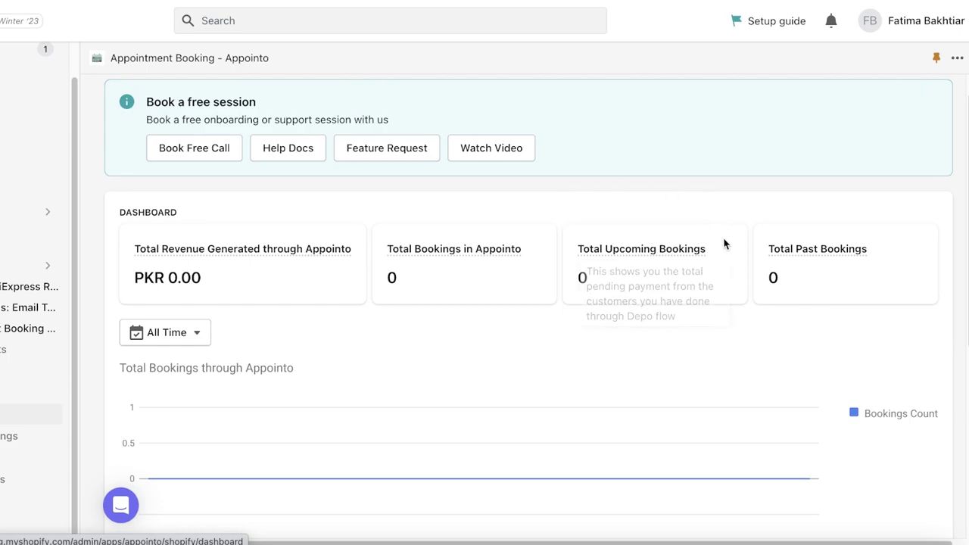
scroll(850, 238, "down", 5)
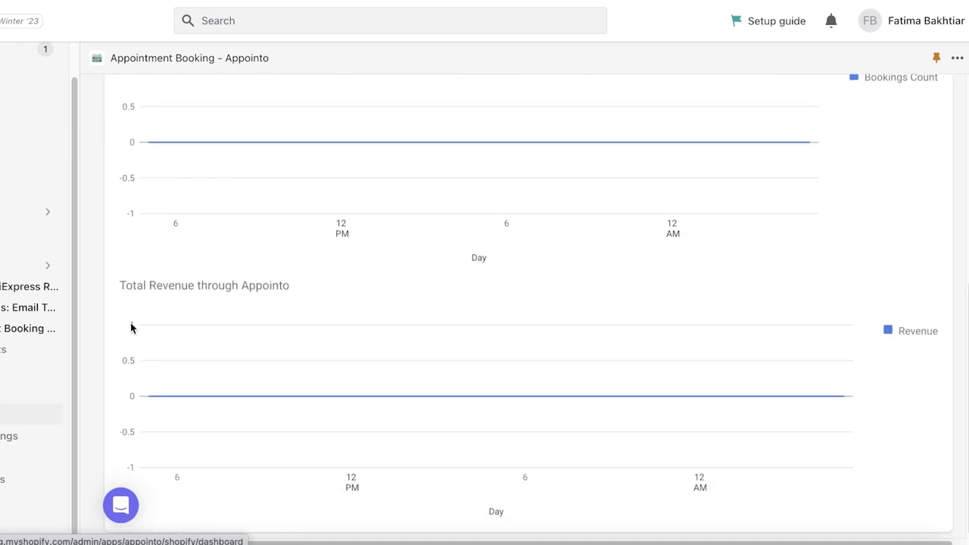
scroll(349, 195, "up", 3)
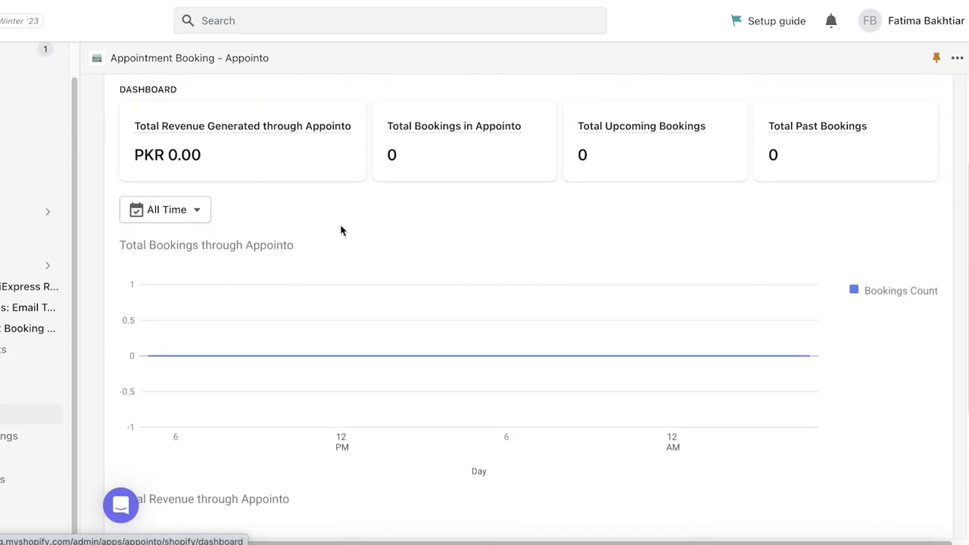
scroll(340, 227, "down", 2)
scroll(337, 221, "up", 3)
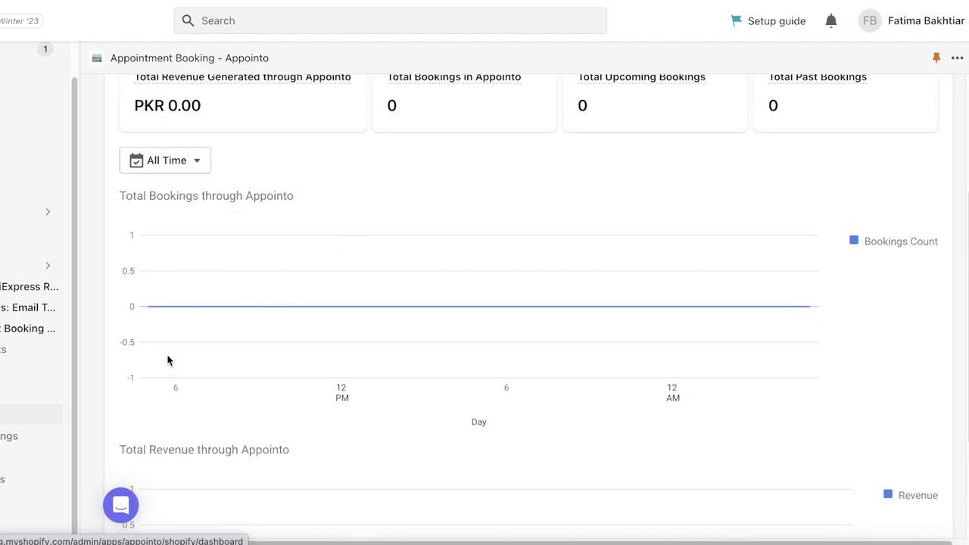
left_click(2, 444)
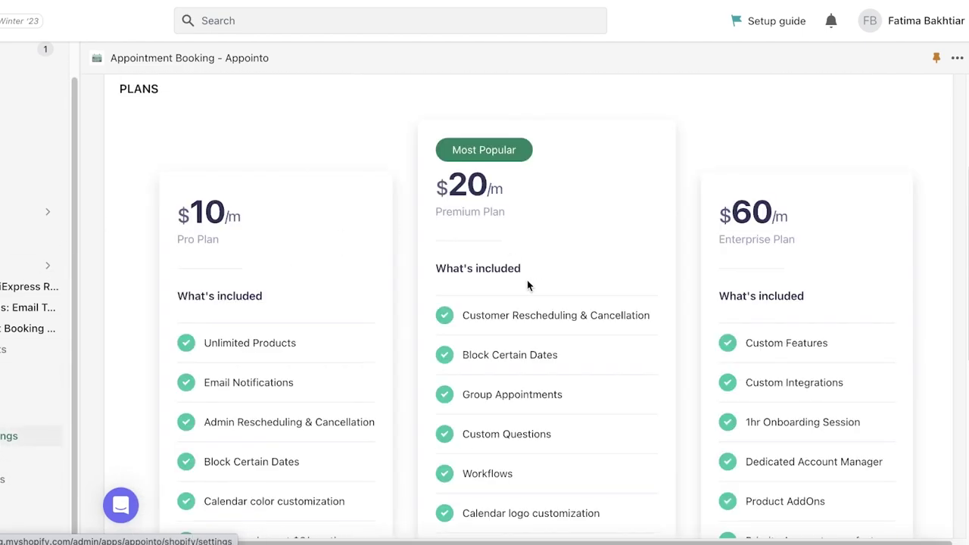
Step: Browse Appointo's Teams and Subscriptions pages and leave Activate Subscription without approving
left_click(14, 460)
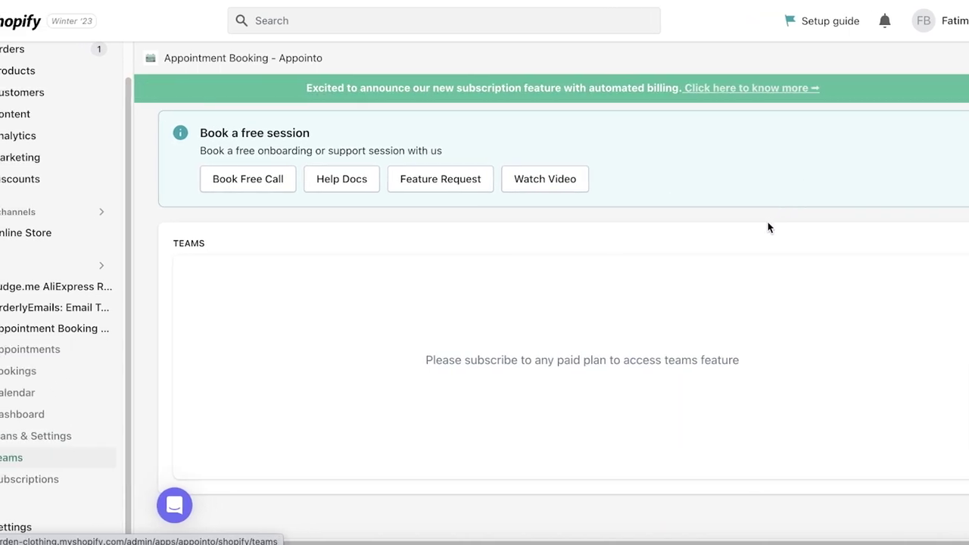
left_click(57, 481)
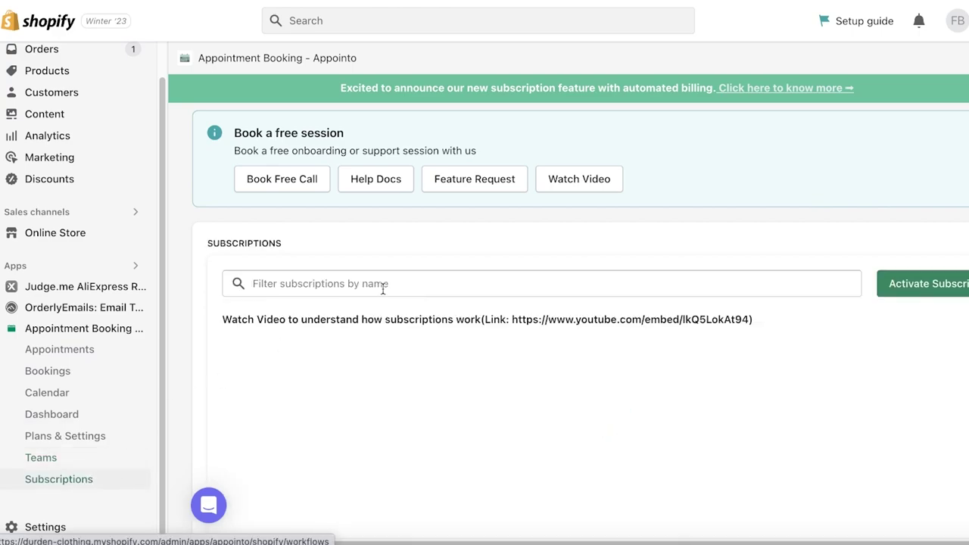
scroll(383, 290, "down", 5)
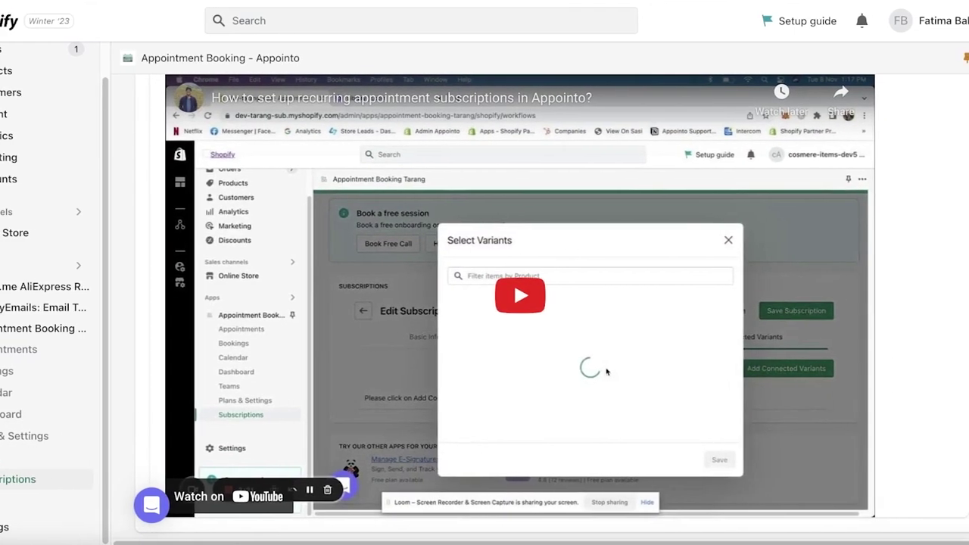
scroll(903, 305, "up", 4)
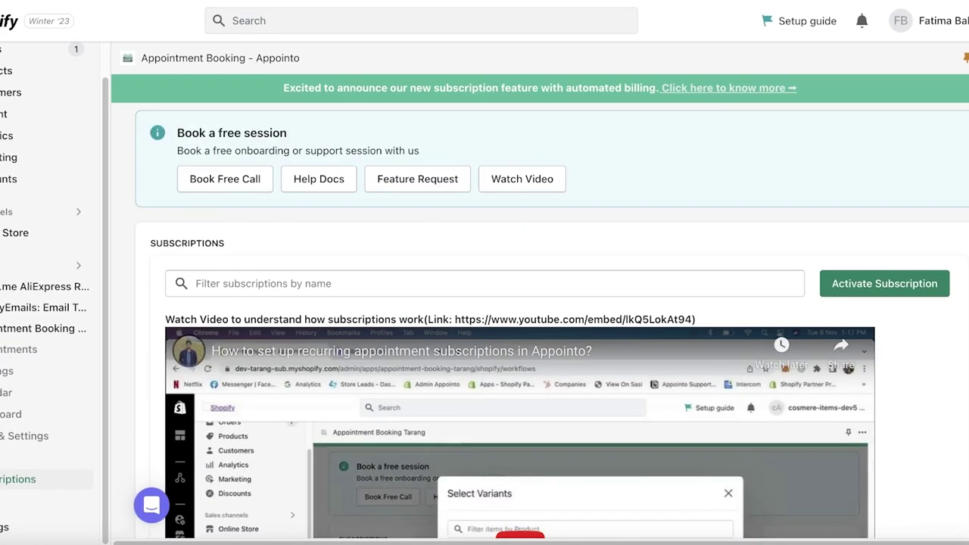
left_click(913, 285)
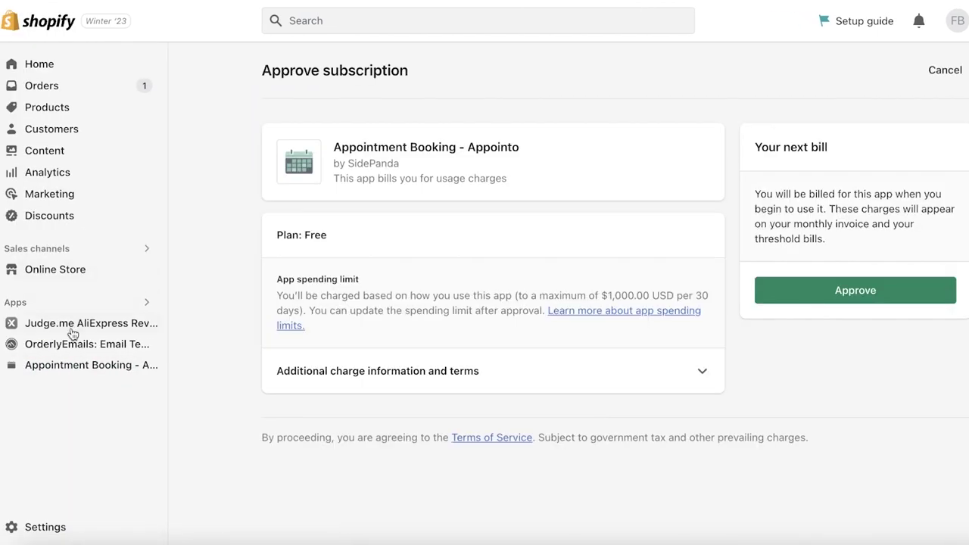
left_click(57, 367)
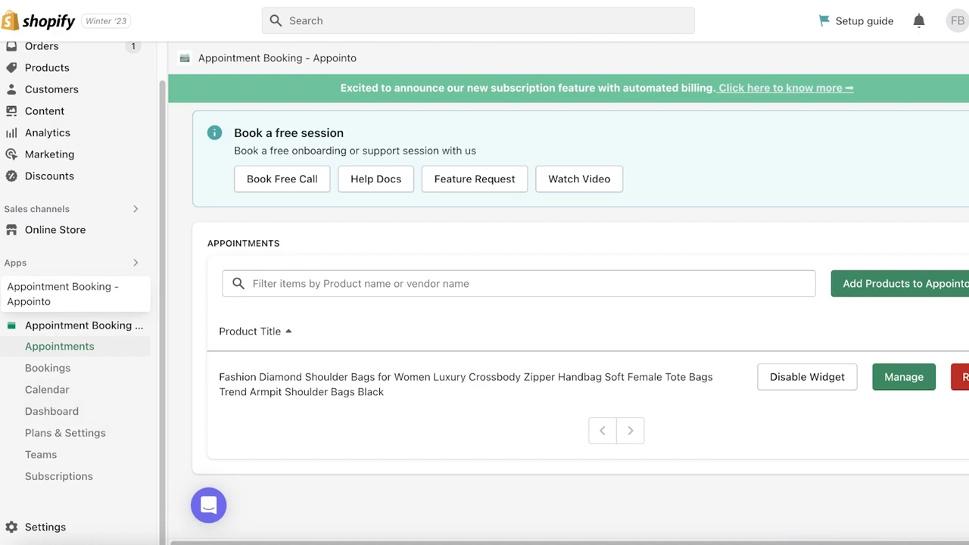
Step: View Shipping and delivery in the store Settings, then close Settings with Esc
left_click(31, 525)
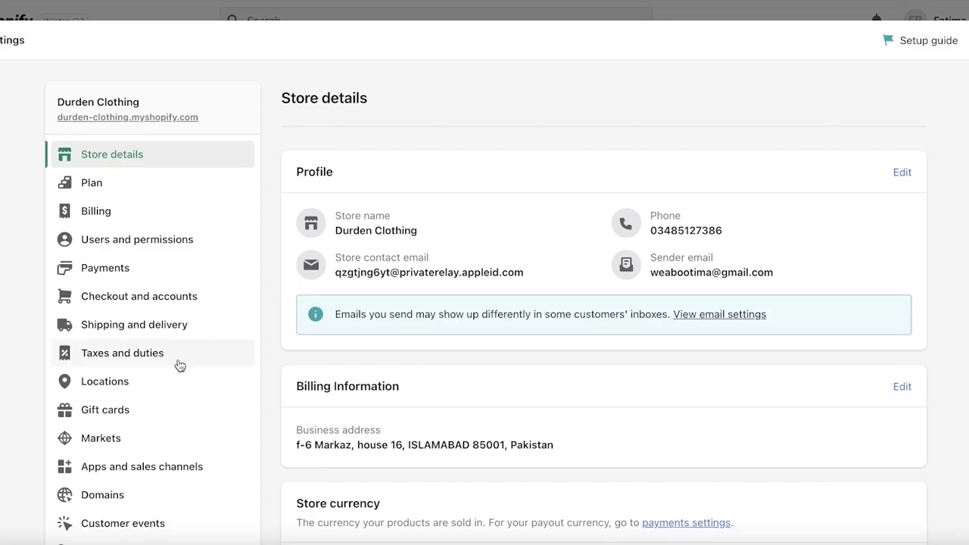
left_click(171, 329)
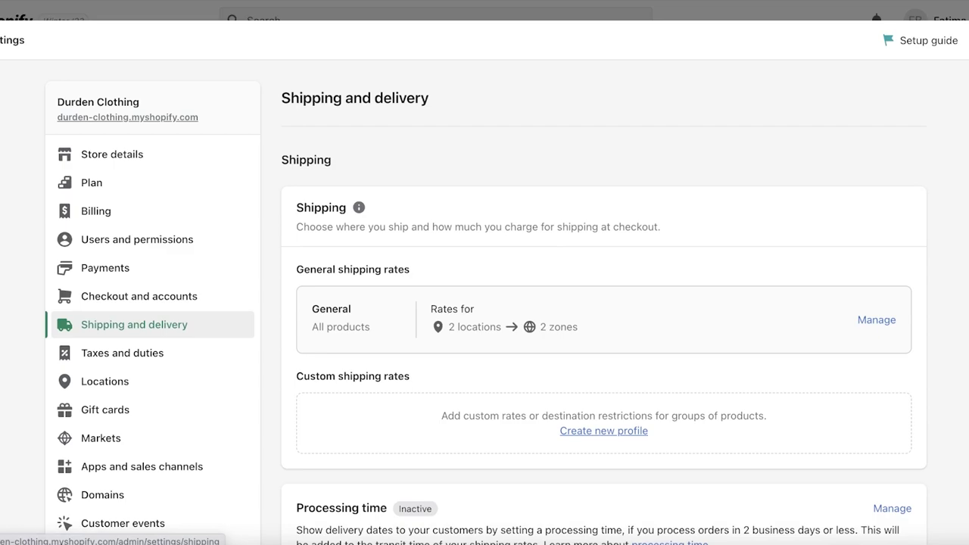
key("Escape")
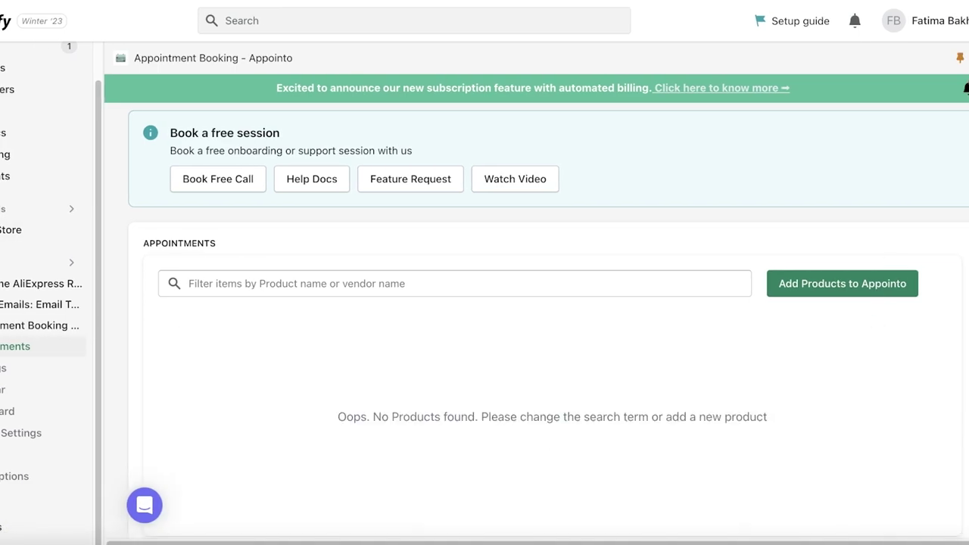
Step: Add Heart Crossbody Bag to Appointo and disable its booking widget
left_click(812, 290)
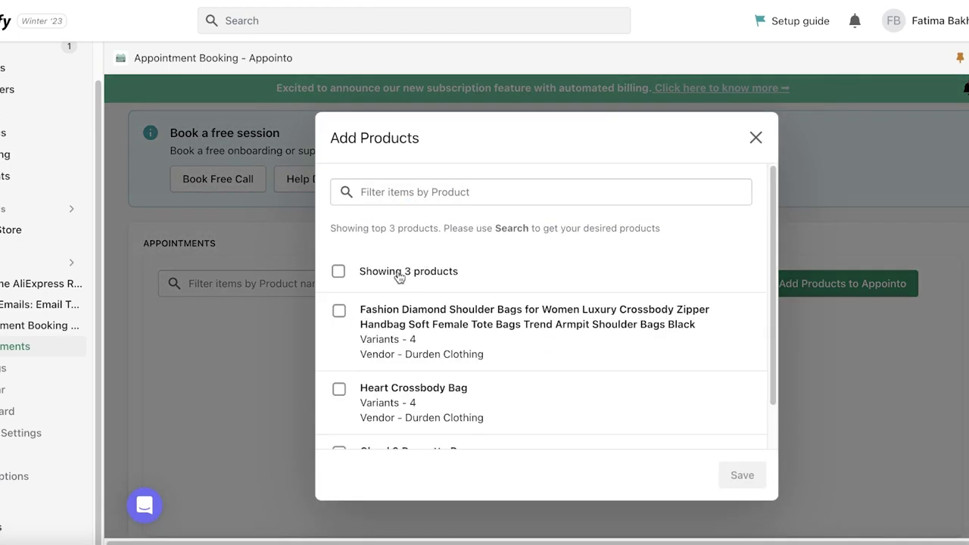
scroll(389, 281, "down", 1)
left_click(339, 345)
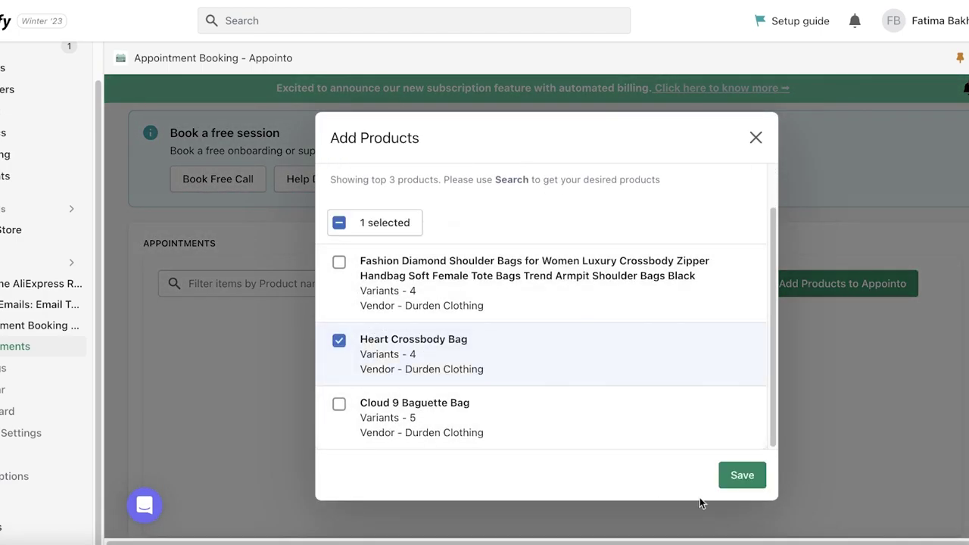
left_click(754, 477)
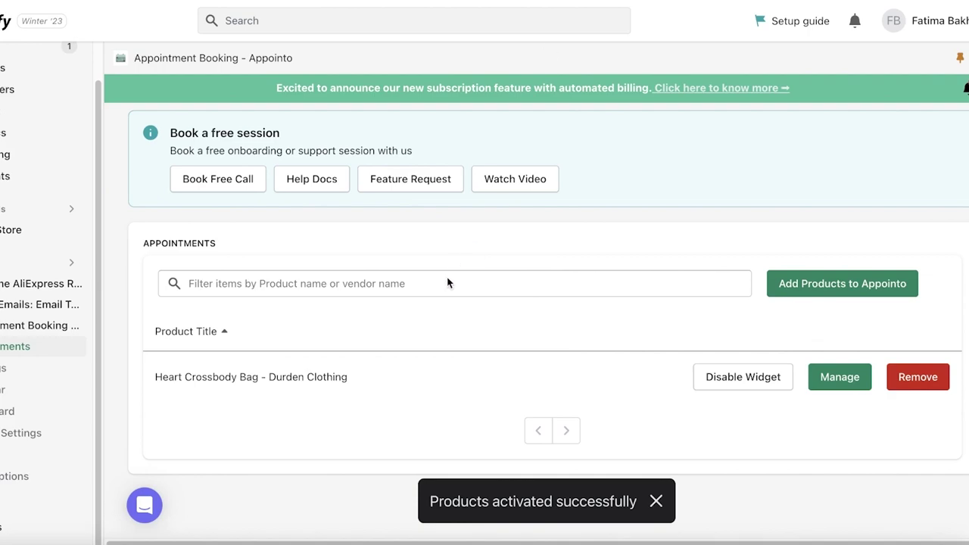
left_click(774, 384)
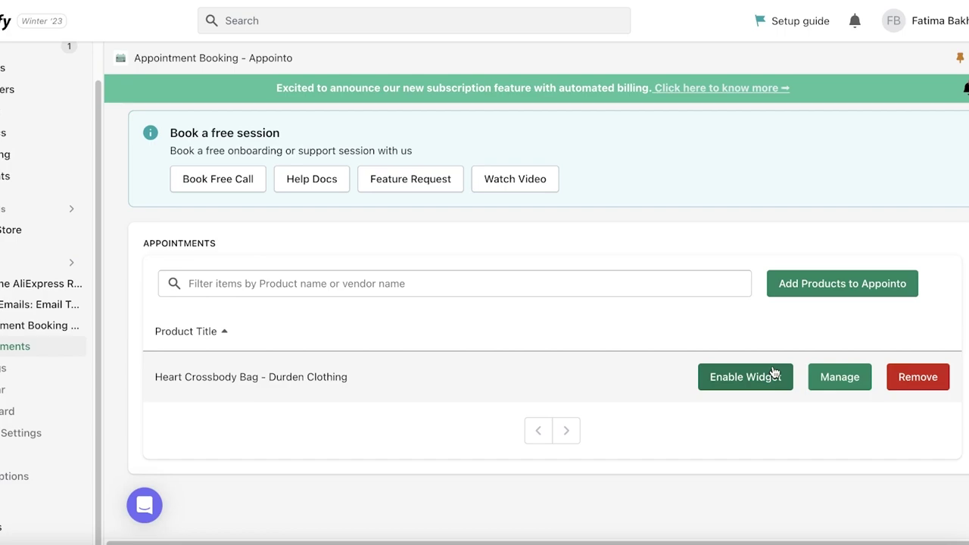
Step: Set Heart Crossbody Bag to Multi Day Booking with Skip payment ticked
left_click(837, 379)
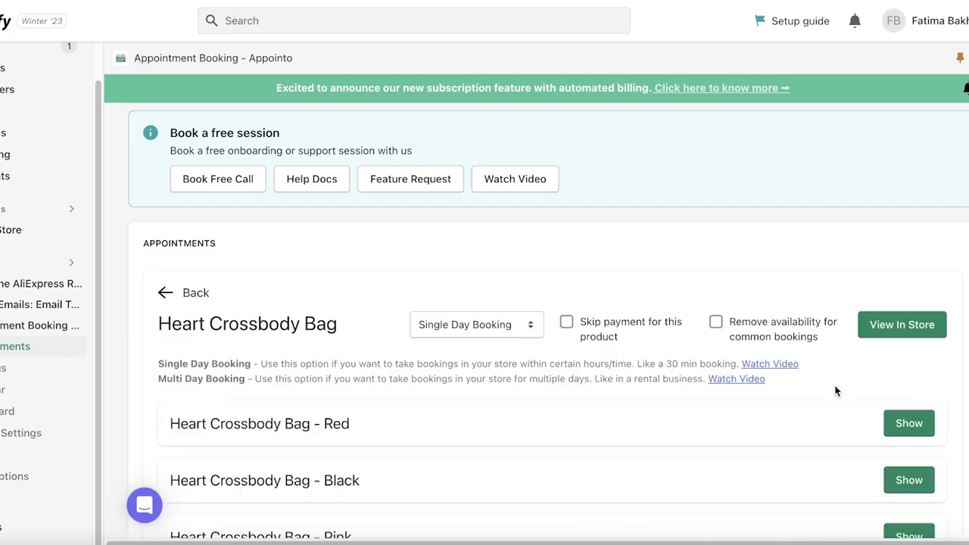
scroll(833, 383, "down", 3)
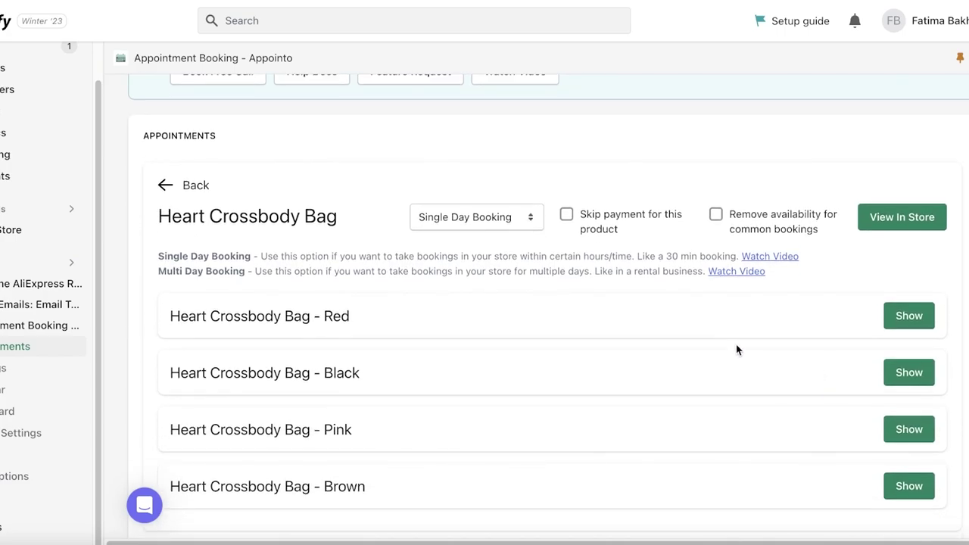
left_click(455, 203)
left_click(443, 236)
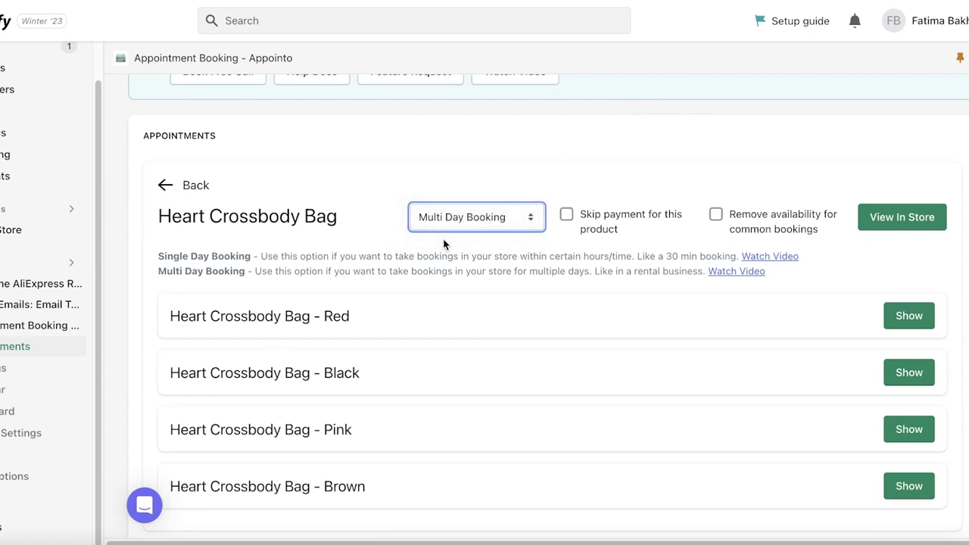
scroll(445, 241, "down", 1)
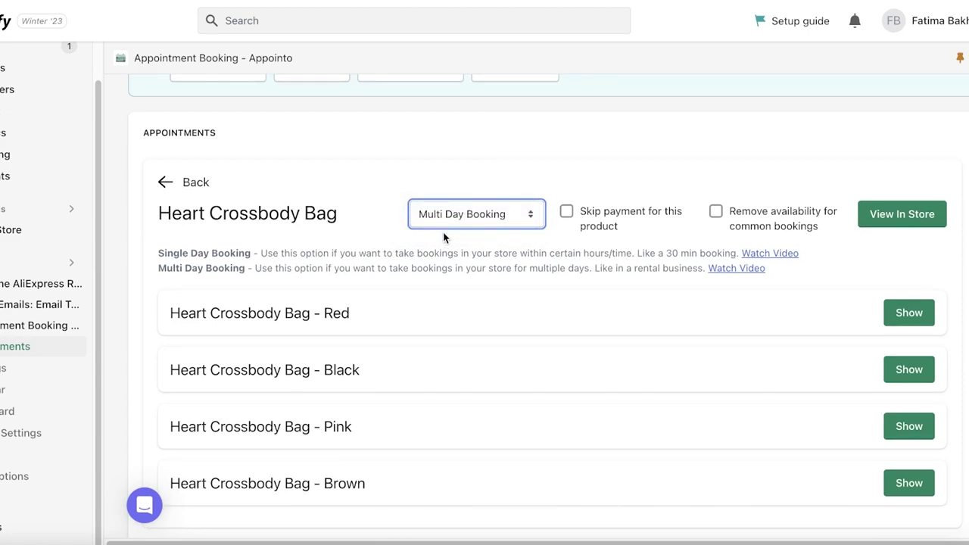
left_click(566, 213)
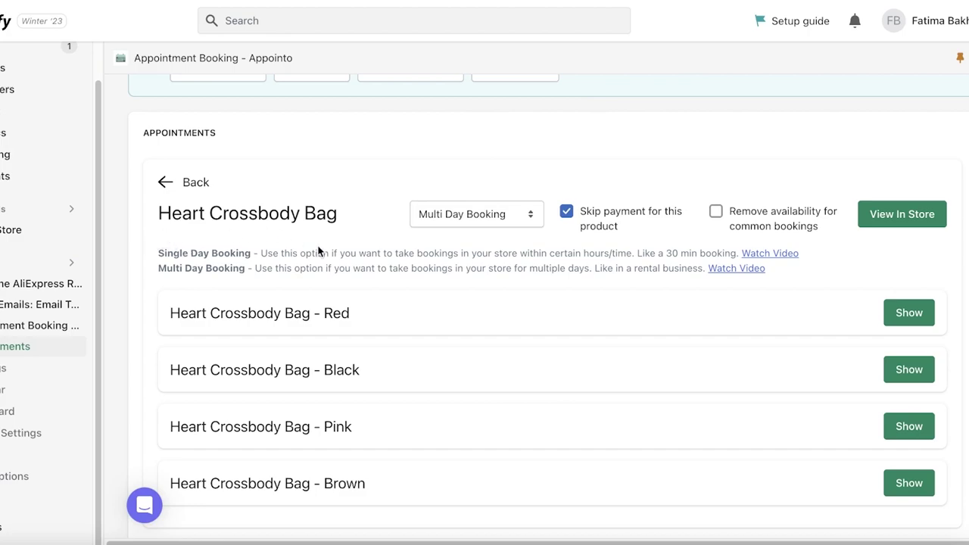
Step: Return to the Appointments list and remove Heart Crossbody Bag from Appointo
scroll(671, 310, "down", 1)
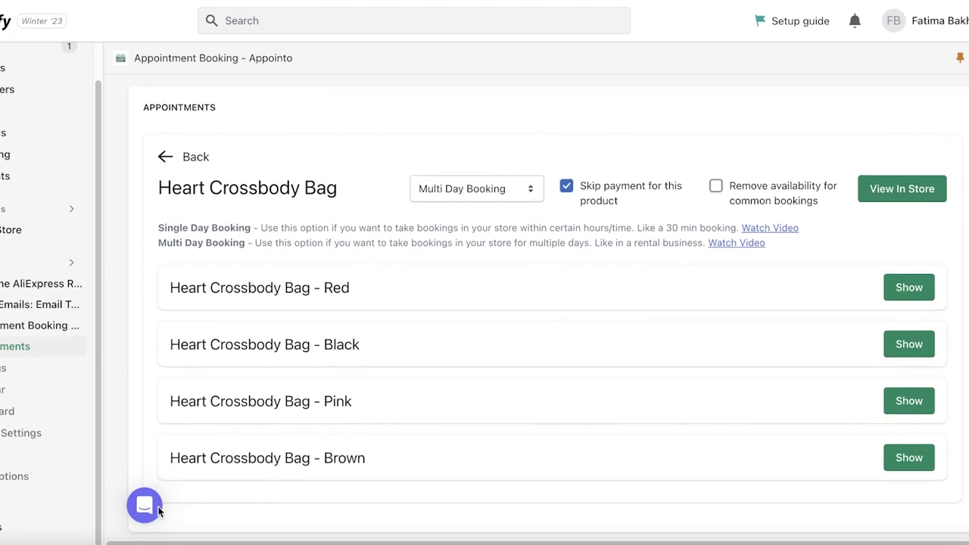
left_click(169, 161)
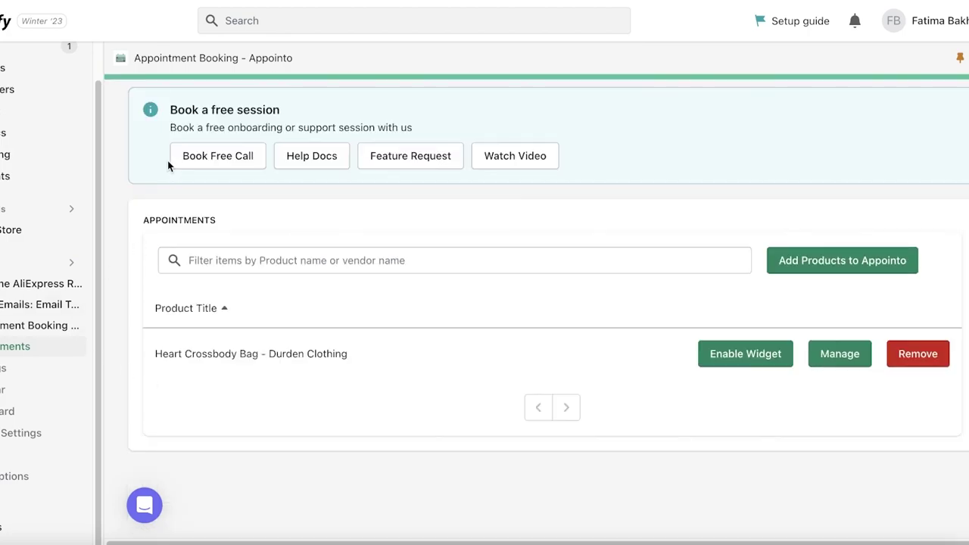
left_click(926, 354)
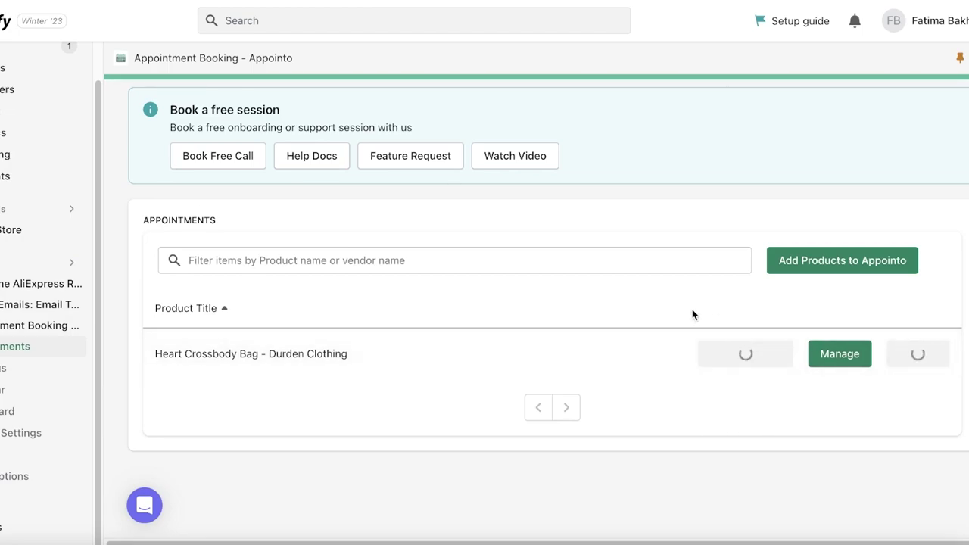
Step: Start a new product and set its category to Arts & Entertainment
left_click(3, 68)
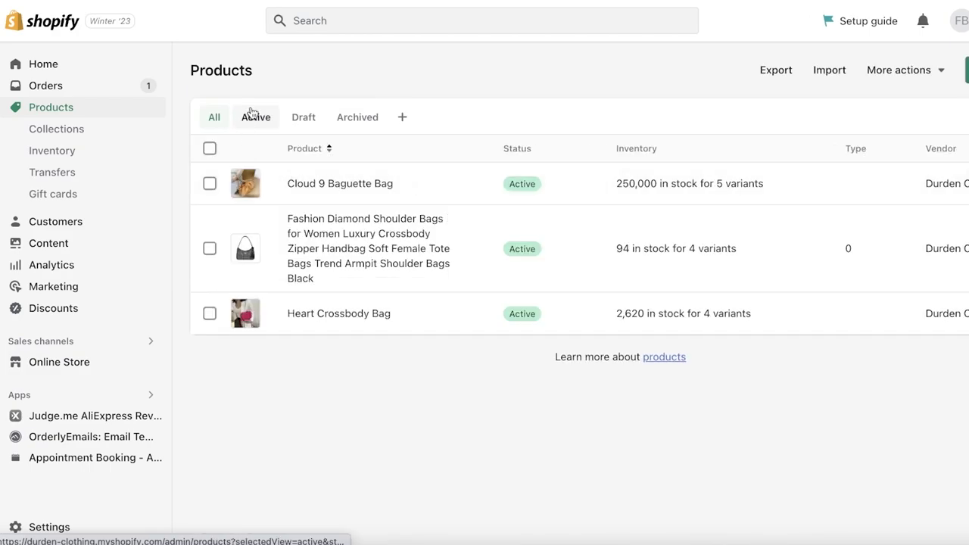
left_click(963, 69)
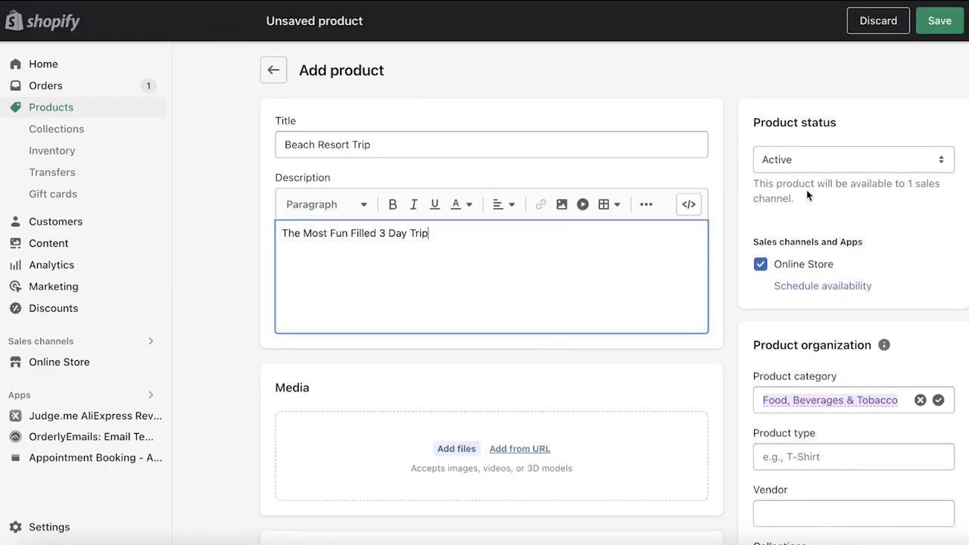
scroll(724, 255, "down", 5)
scroll(666, 227, "up", 2)
scroll(916, 250, "up", 1)
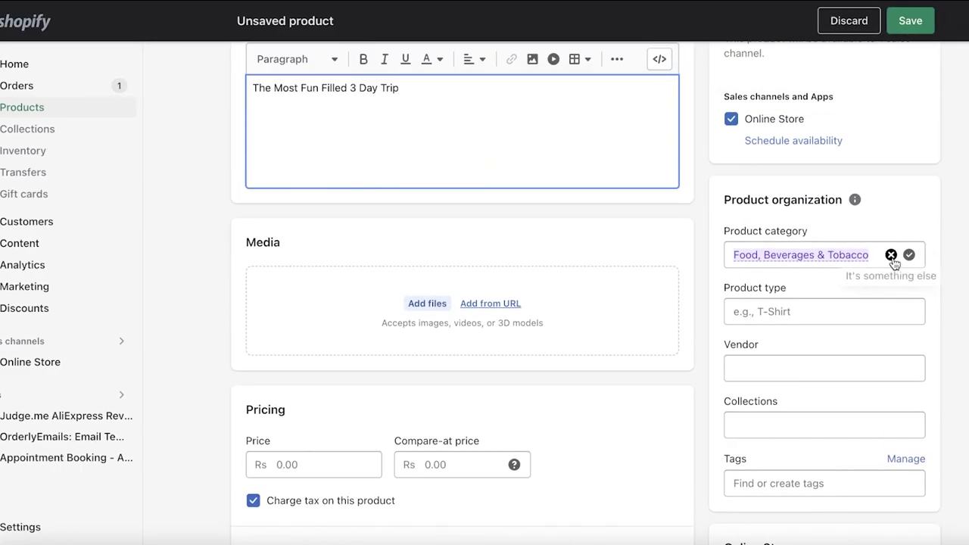
scroll(833, 296, "up", 1)
left_click(892, 290)
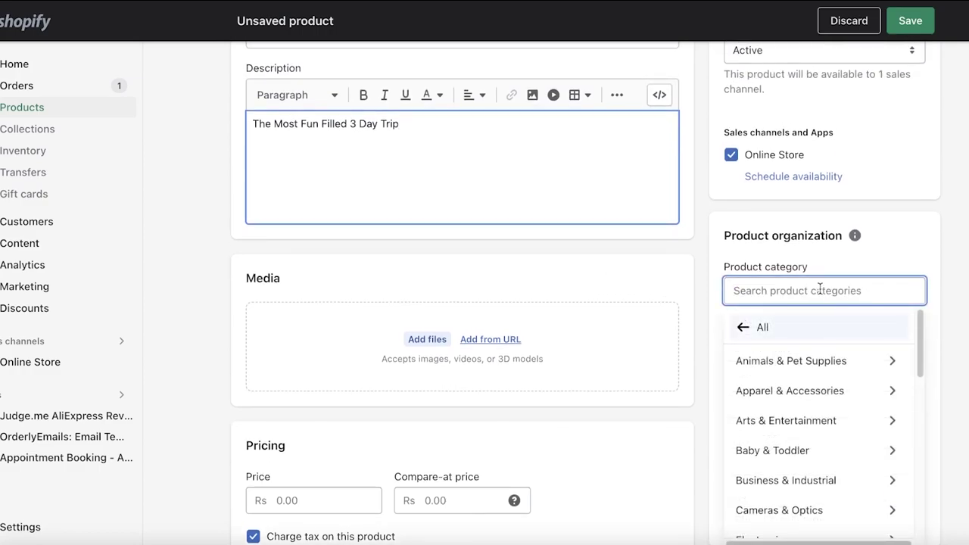
scroll(802, 413, "down", 5)
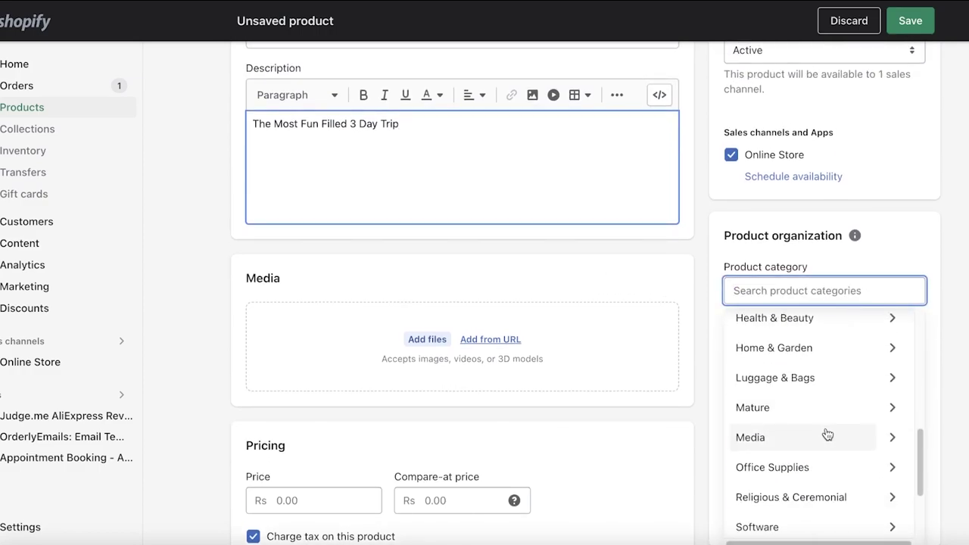
scroll(826, 435, "up", 5)
left_click(804, 338)
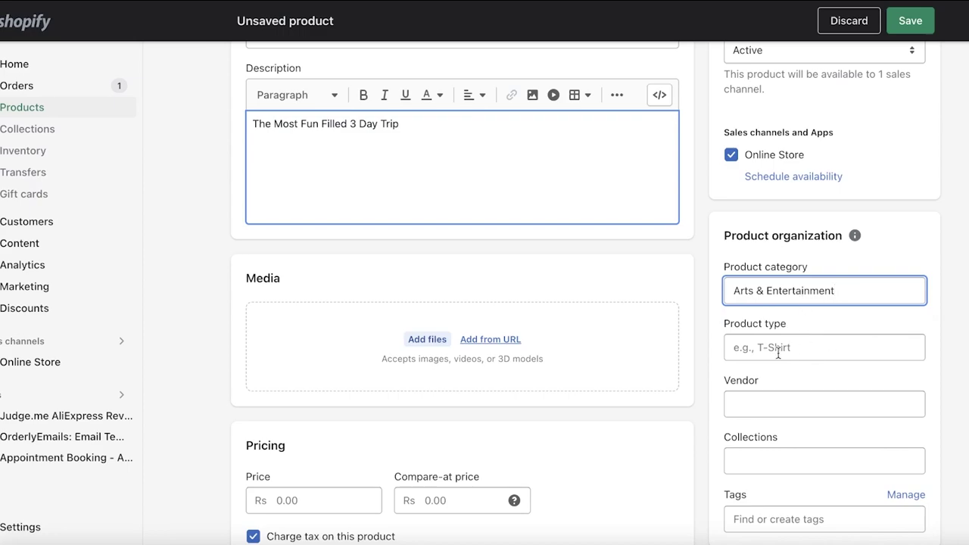
Step: Price the product at 10000 with Charge tax turned off
scroll(449, 221, "down", 4)
scroll(422, 234, "up", 3)
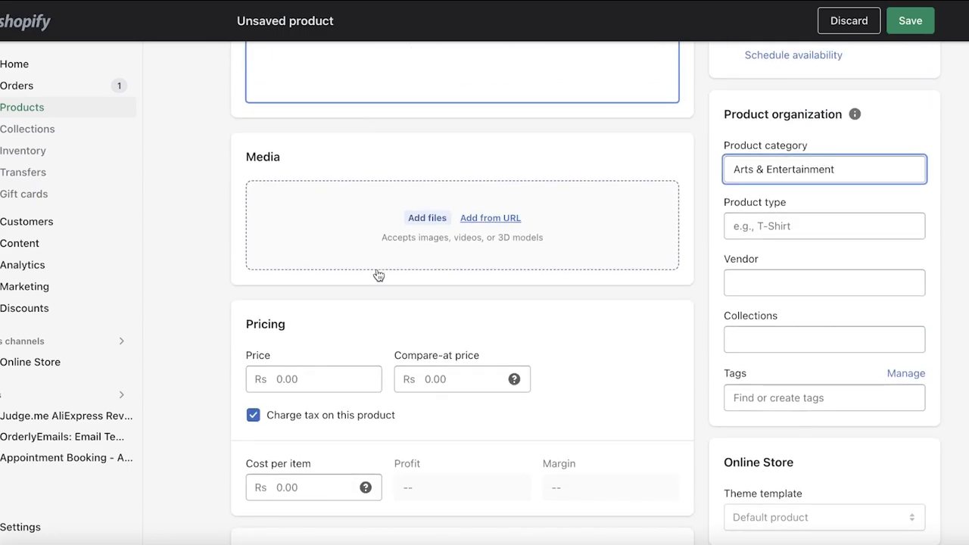
scroll(376, 278, "down", 3)
left_click(343, 201)
type("10000")
left_click(253, 245)
left_click(331, 323)
Step: Keep f-6 Markaz as the inventory location and stop tracking quantity
scroll(331, 323, "down", 3)
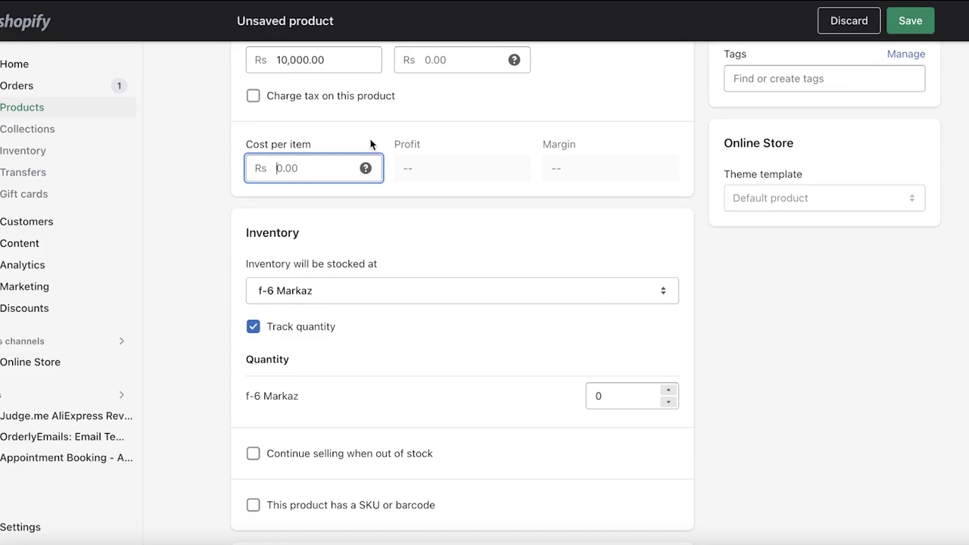
left_click(330, 292)
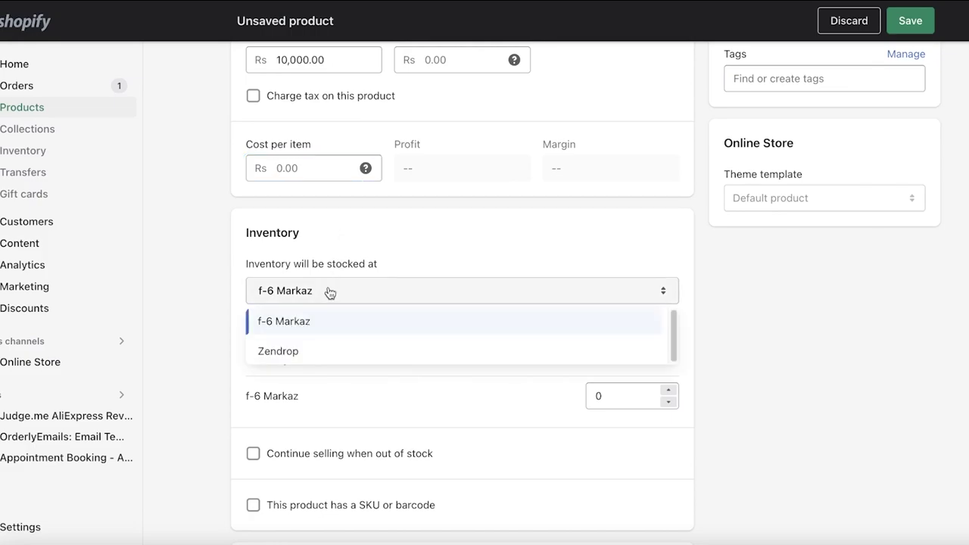
left_click(288, 321)
left_click(253, 324)
scroll(277, 324, "down", 2)
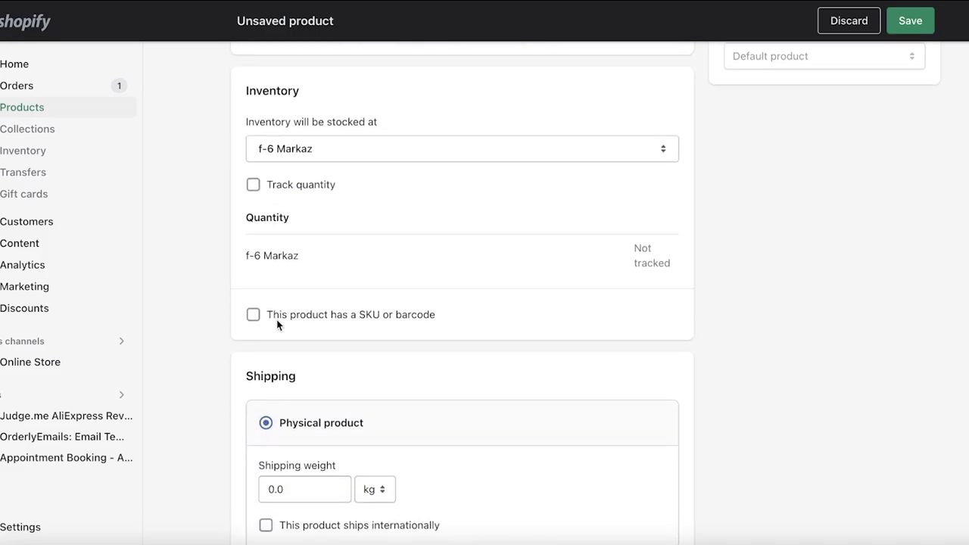
double_click(261, 318)
Step: Mark Beach Resort Trip as a digital product or service and save it
scroll(264, 319, "down", 1)
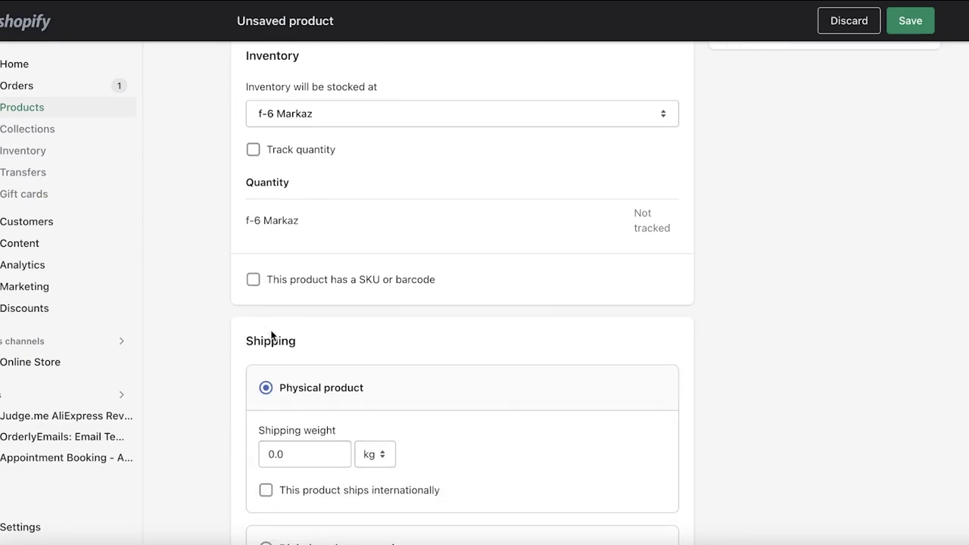
scroll(279, 327, "down", 5)
scroll(277, 393, "up", 5)
scroll(281, 455, "down", 1)
scroll(282, 467, "down", 2)
left_click(282, 452)
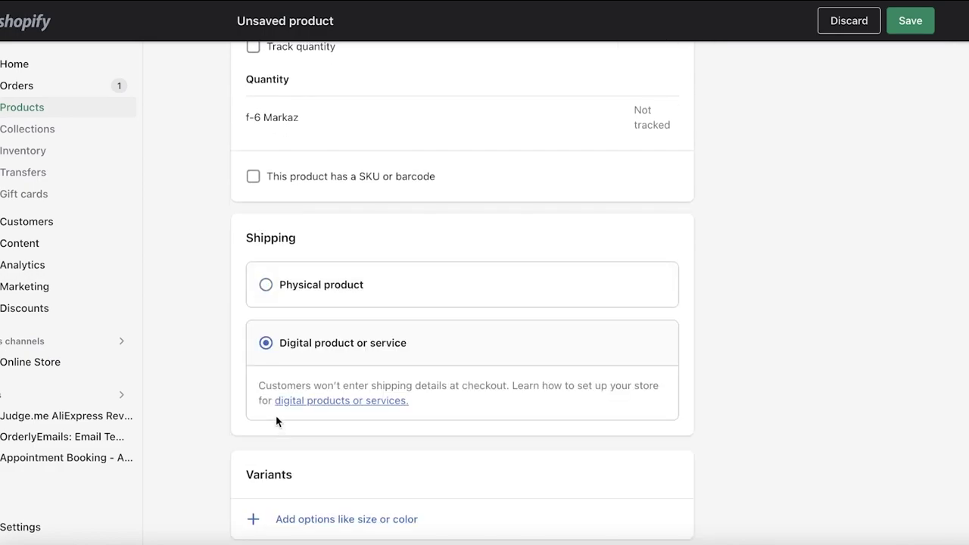
scroll(404, 342, "down", 5)
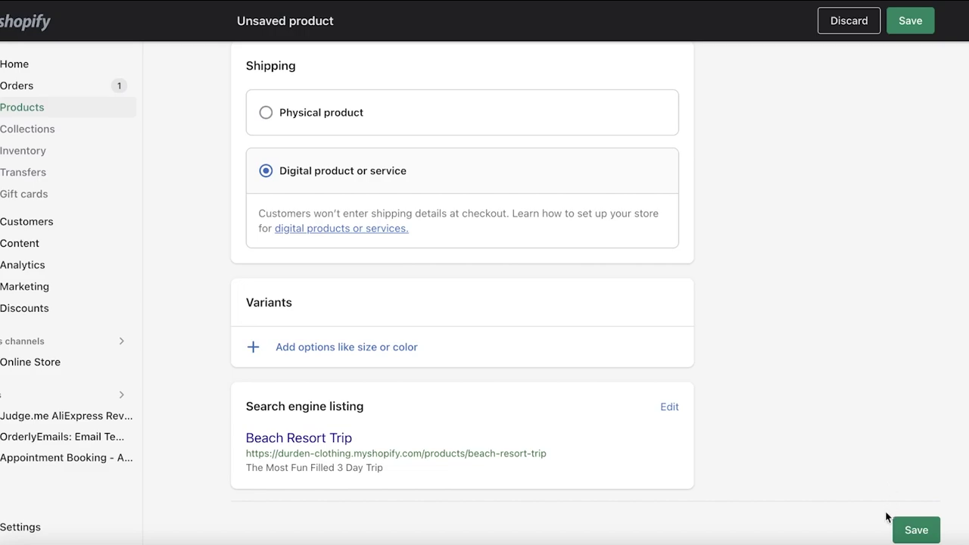
left_click(914, 531)
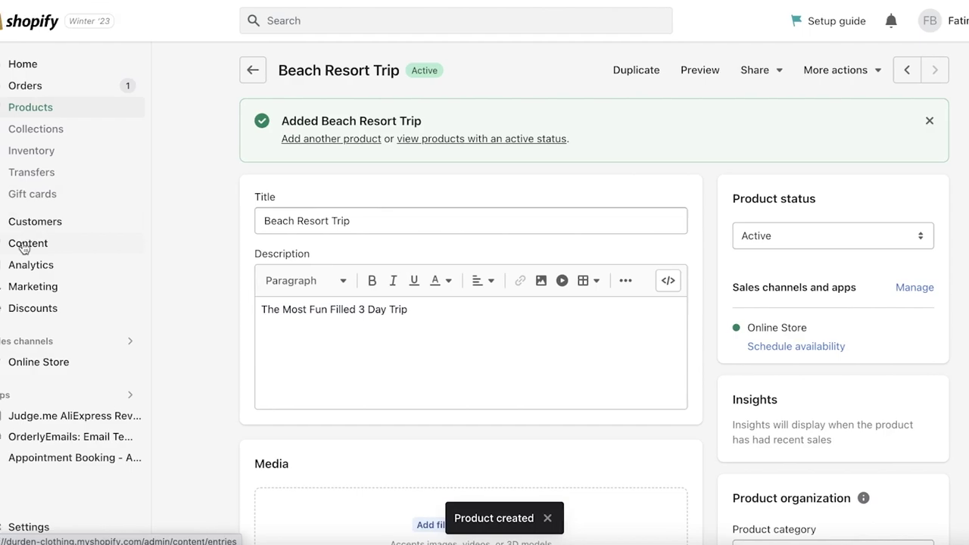
Step: Add Beach Resort Trip to Appointo's booking products
left_click(36, 458)
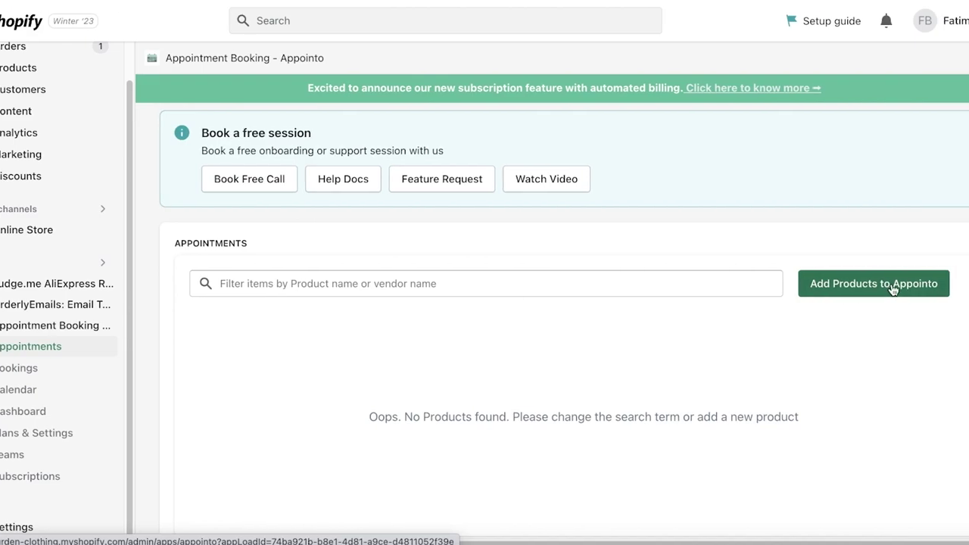
left_click(901, 283)
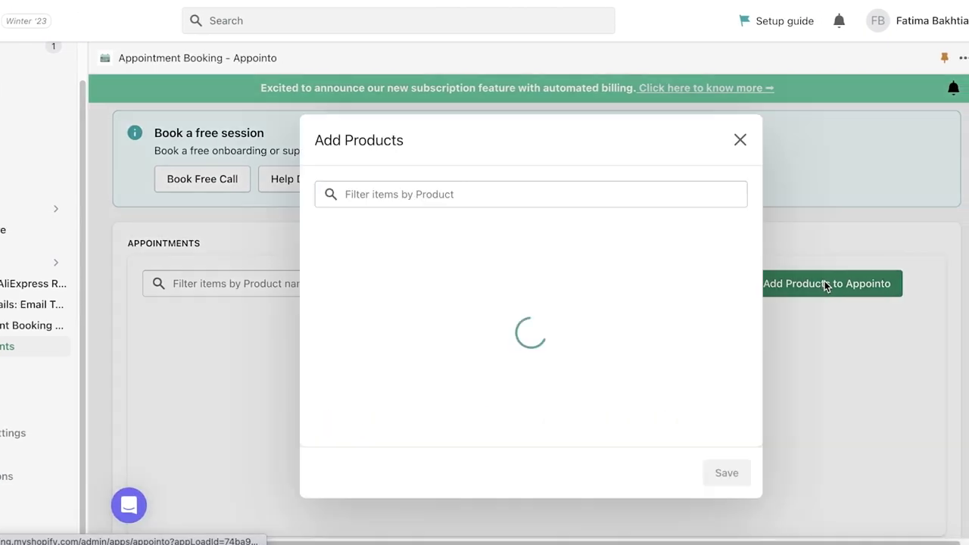
scroll(385, 307, "down", 3)
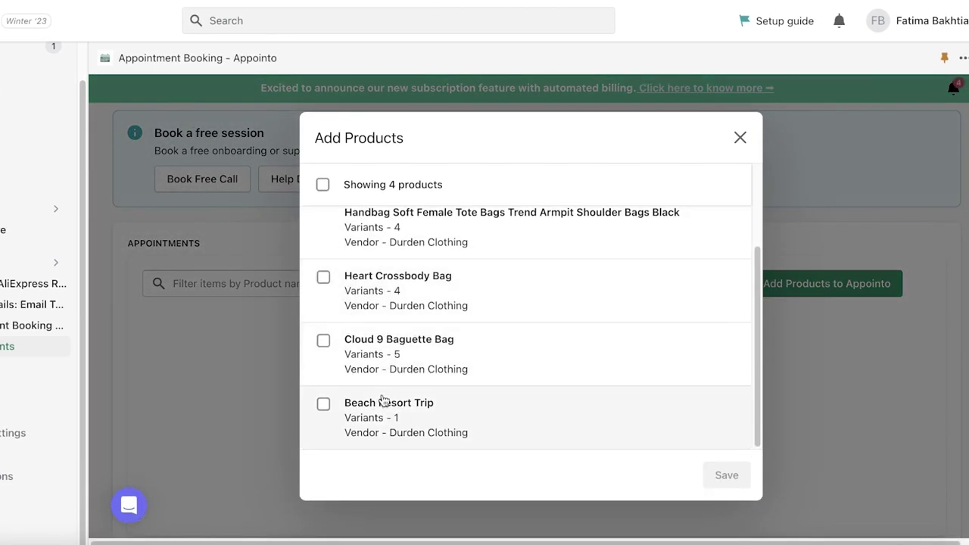
left_click(325, 404)
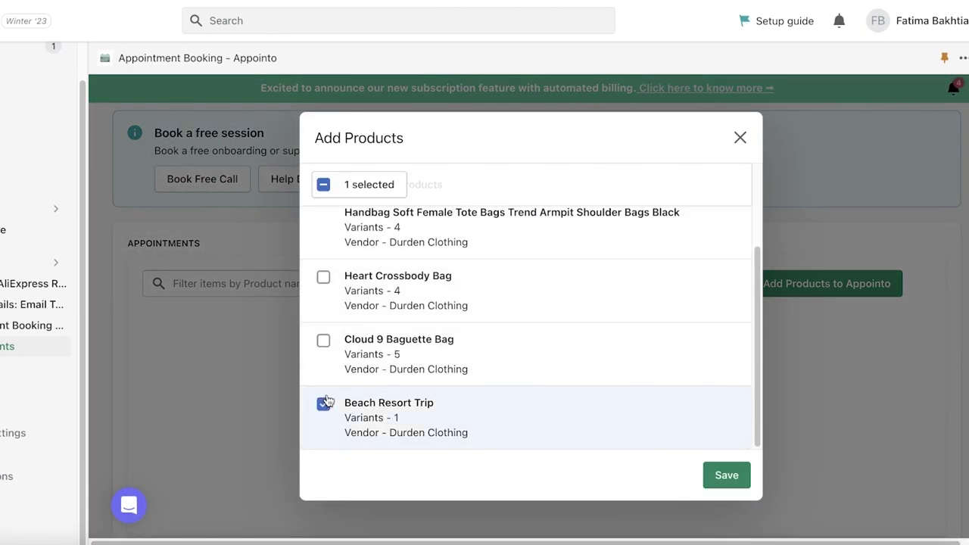
left_click(708, 477)
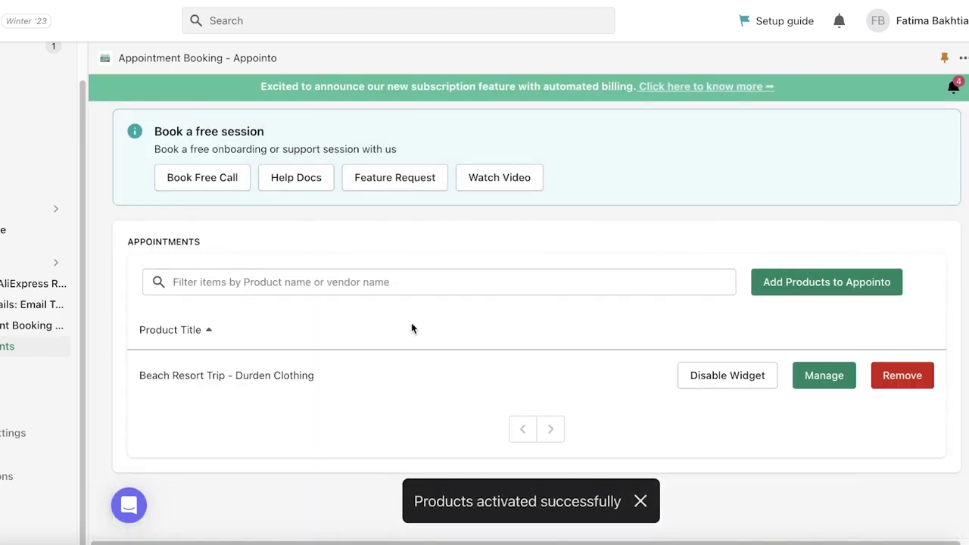
Step: Make Beach Resort Trip a Multi Day Booking with availability removed for common bookings
left_click(822, 354)
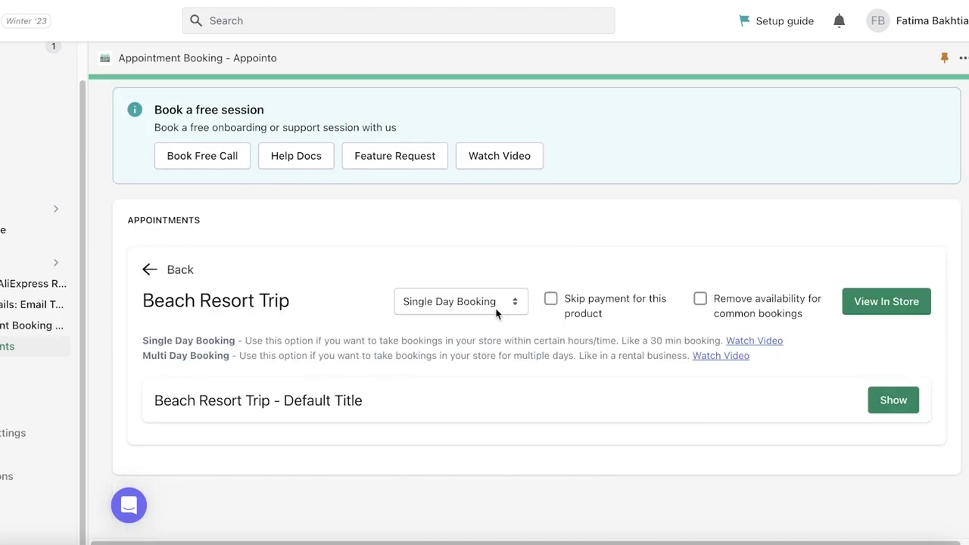
left_click(497, 314)
left_click(480, 320)
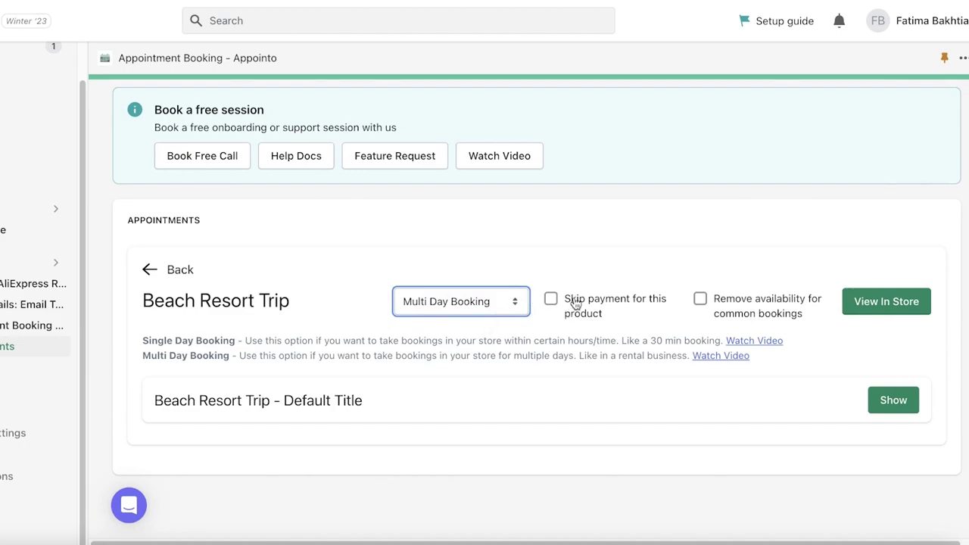
left_click(701, 303)
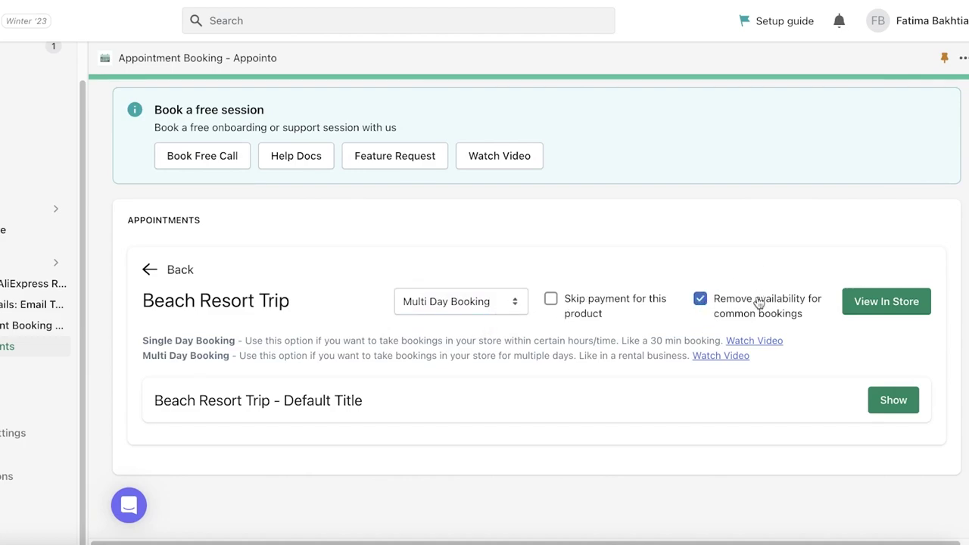
Step: Set the Default Title variant's minimum selection days to 3 and edit the maximum days
left_click(893, 400)
scroll(724, 322, "down", 4)
scroll(725, 321, "up", 2)
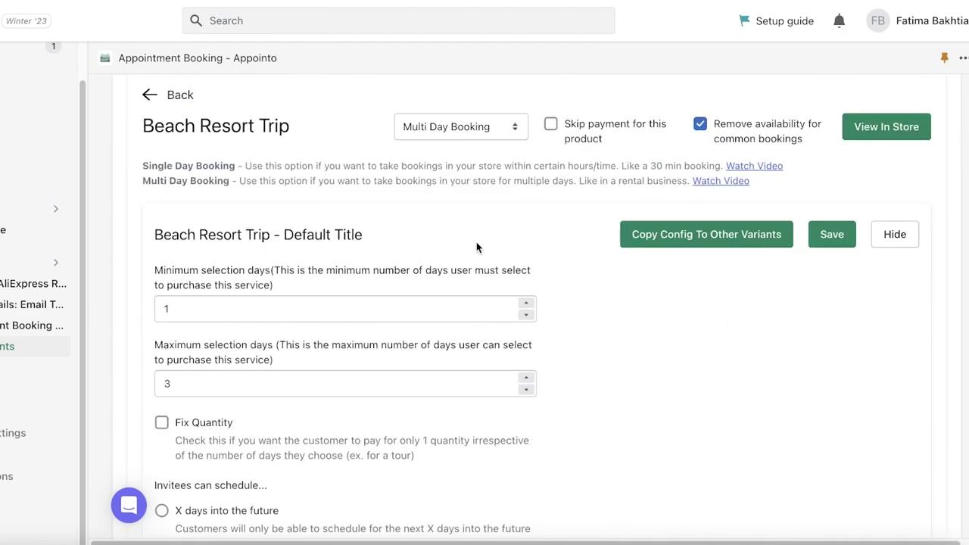
scroll(431, 261, "down", 1)
left_click(388, 278)
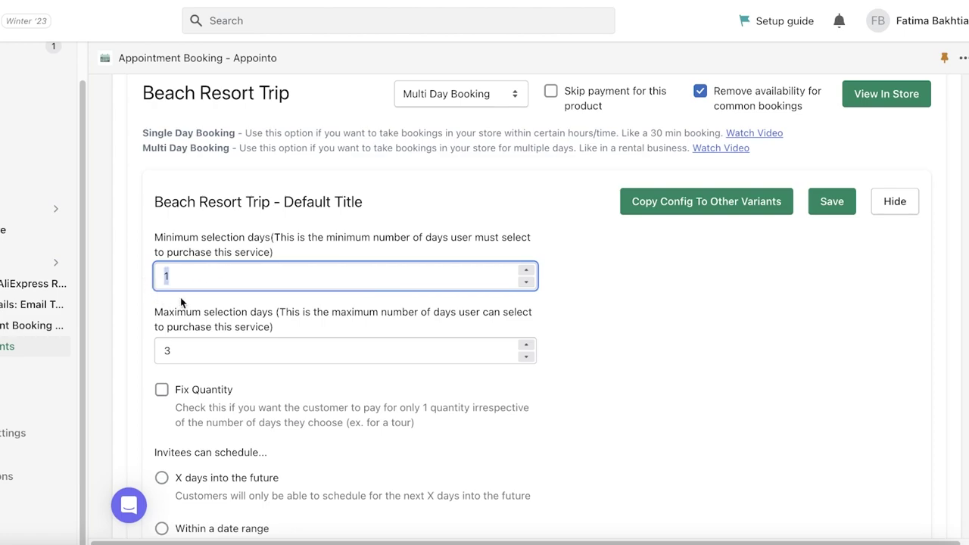
type("3")
double_click(223, 354)
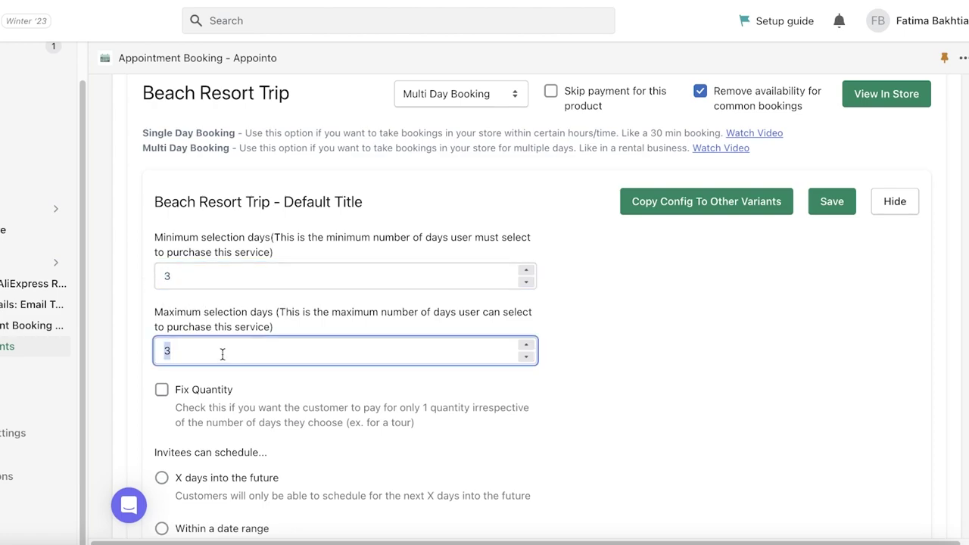
left_click(595, 371)
Step: Enable Fix Quantity so one quantity is charged regardless of days chosen
scroll(588, 373, "down", 3)
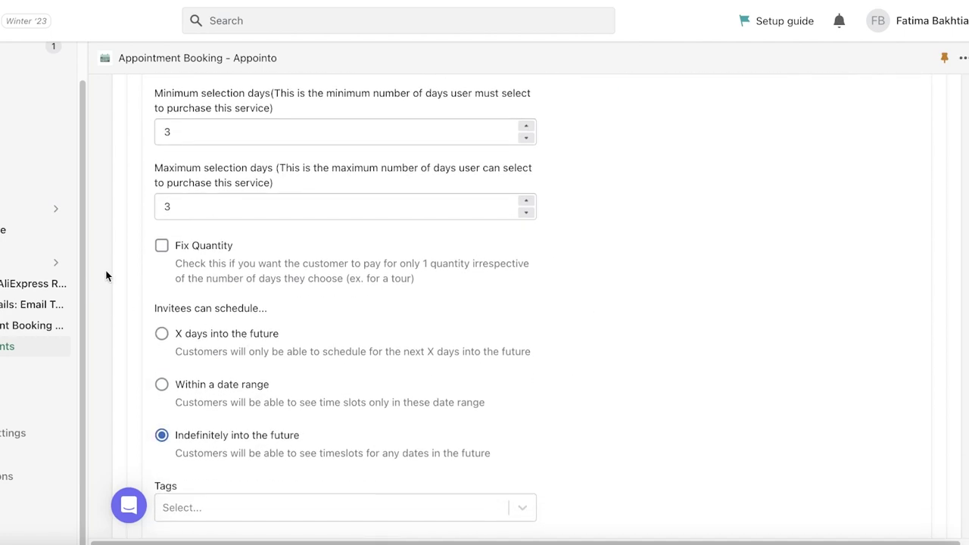
left_click(162, 245)
scroll(202, 250, "up", 1)
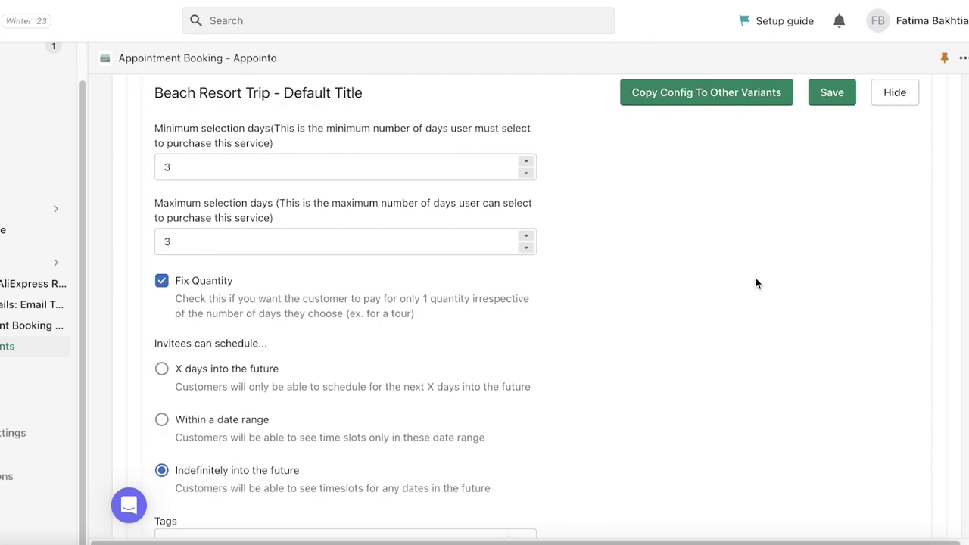
scroll(746, 284, "up", 1)
scroll(731, 287, "down", 1)
scroll(687, 296, "down", 3)
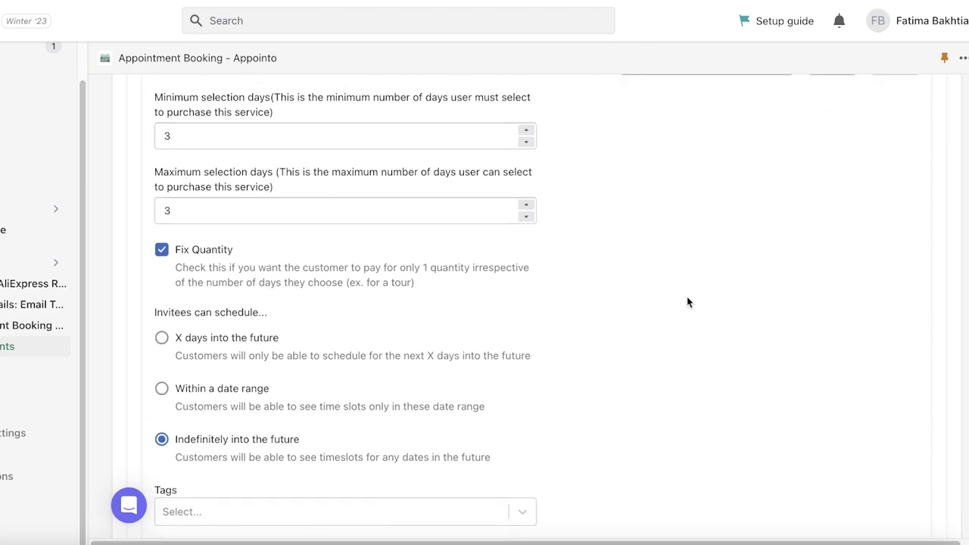
scroll(201, 279, "down", 1)
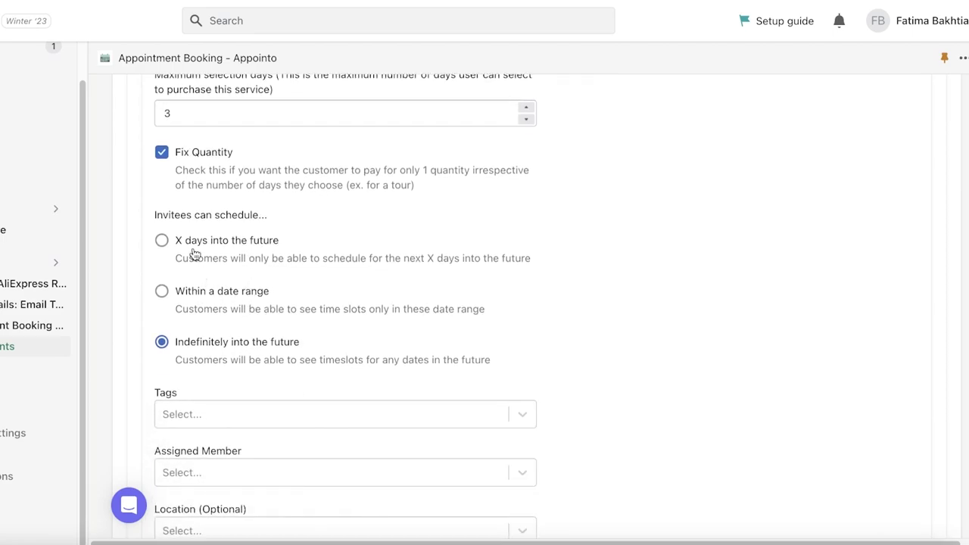
Step: Limit scheduling to 'X days into the future' with 200 days
left_click(162, 241)
double_click(288, 319)
type("3")
left_click(410, 378)
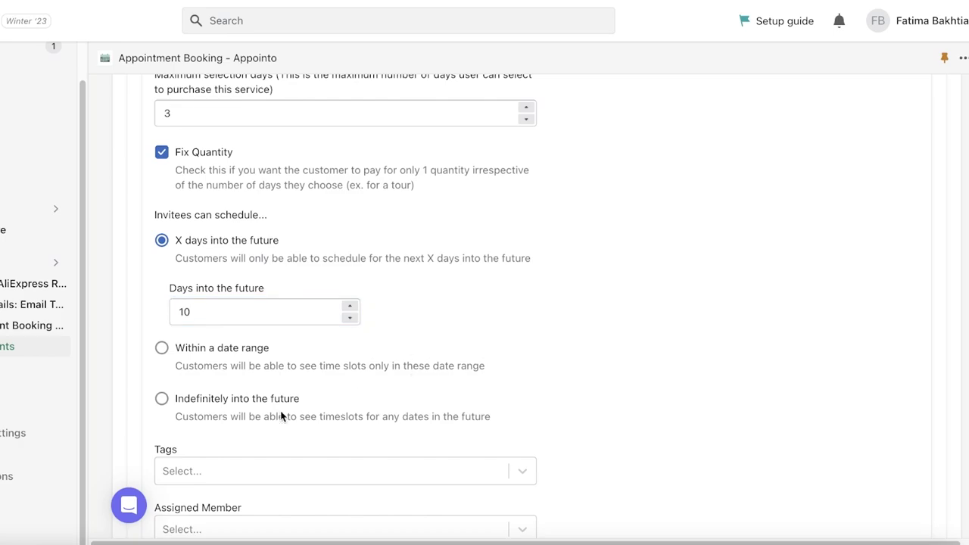
double_click(247, 314)
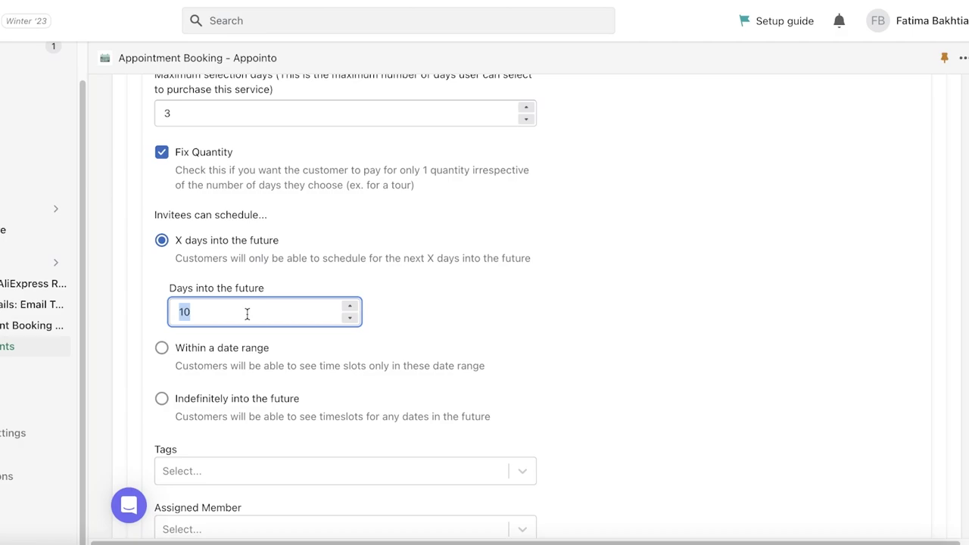
type("2000")
scroll(248, 315, "down", 2)
Step: Try enabling Is Group Appointment, then close the upgrade notice it triggers
left_click(244, 299)
left_click(720, 264)
scroll(719, 262, "down", 1)
scroll(700, 268, "down", 2)
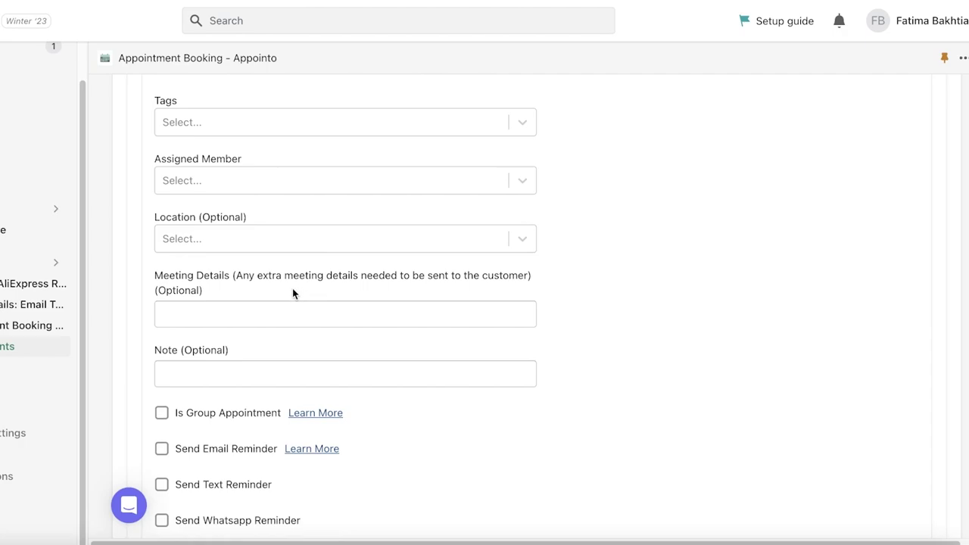
scroll(326, 291, "down", 1)
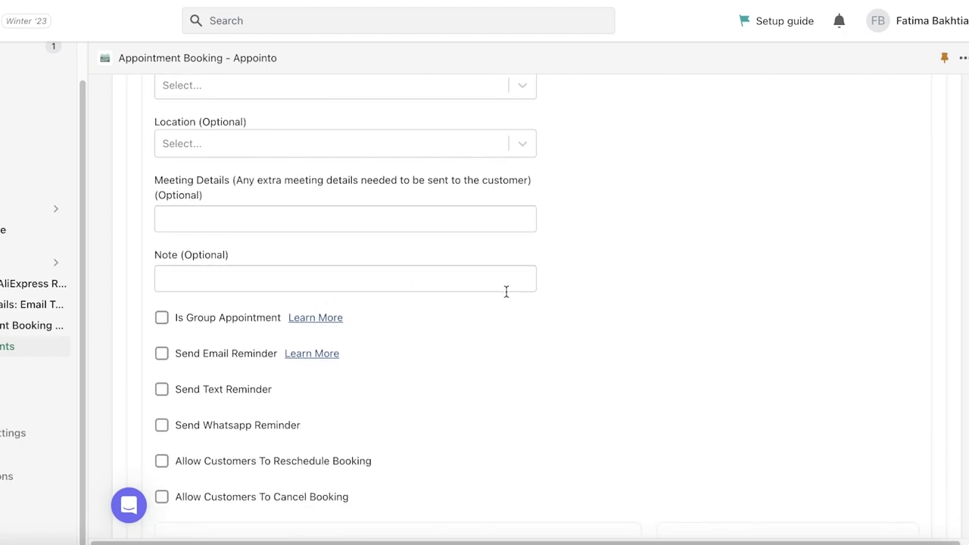
scroll(496, 257, "up", 1)
scroll(492, 328, "down", 1)
scroll(236, 260, "down", 1)
left_click(196, 215)
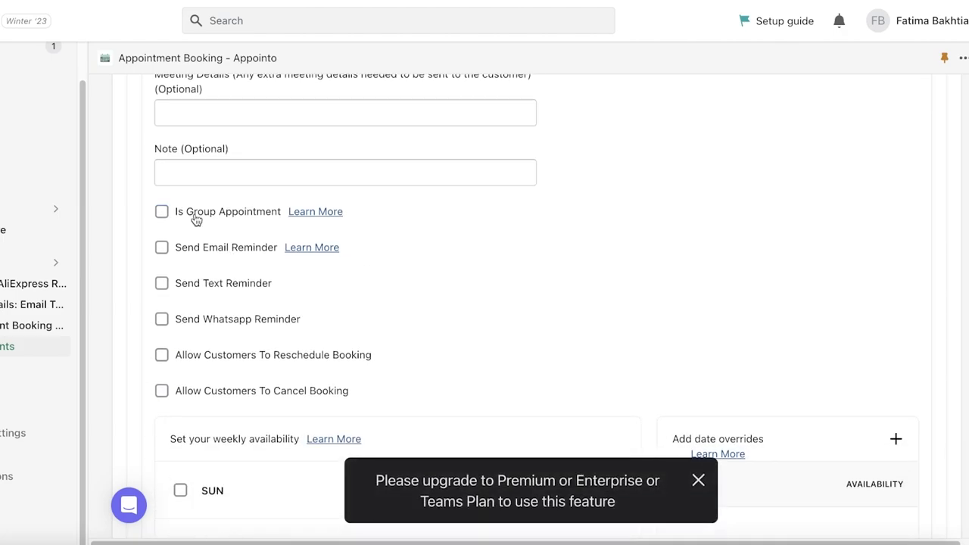
left_click(698, 480)
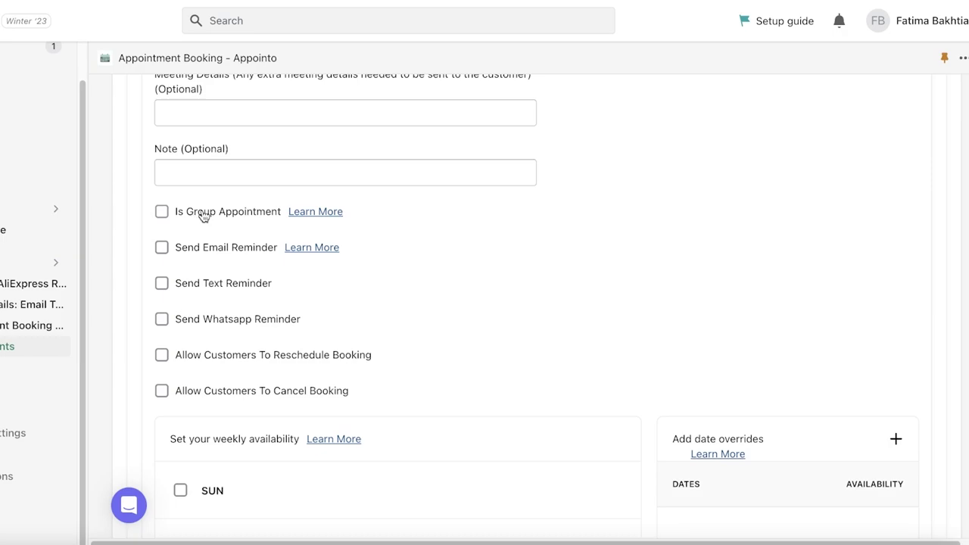
Step: Tick SUN so the trip is bookable on Sundays in weekly availability
scroll(219, 227, "down", 8)
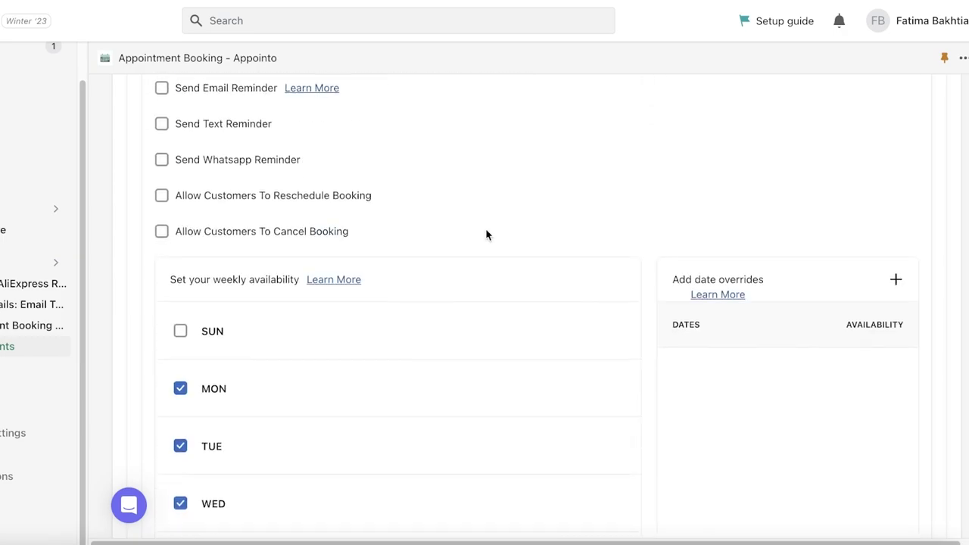
scroll(210, 318, "down", 3)
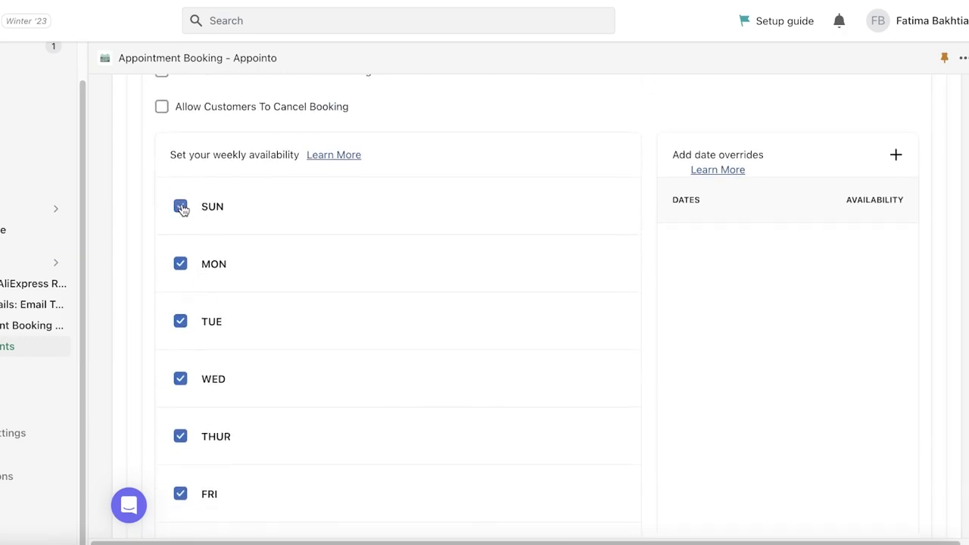
scroll(193, 340, "down", 5)
left_click(180, 391)
scroll(189, 379, "down", 9)
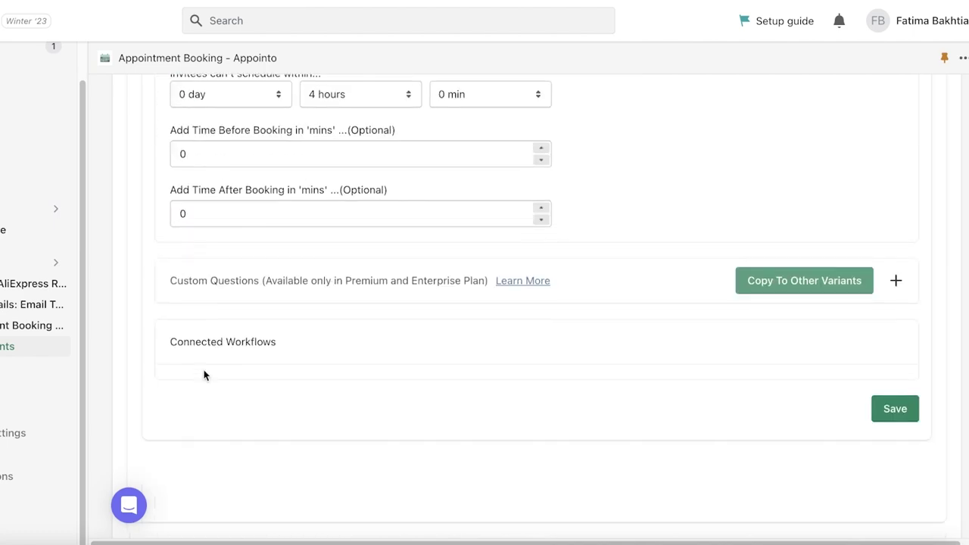
scroll(210, 366, "up", 1)
Step: Set 'Invitees can't schedule within' to 10 days
left_click(253, 133)
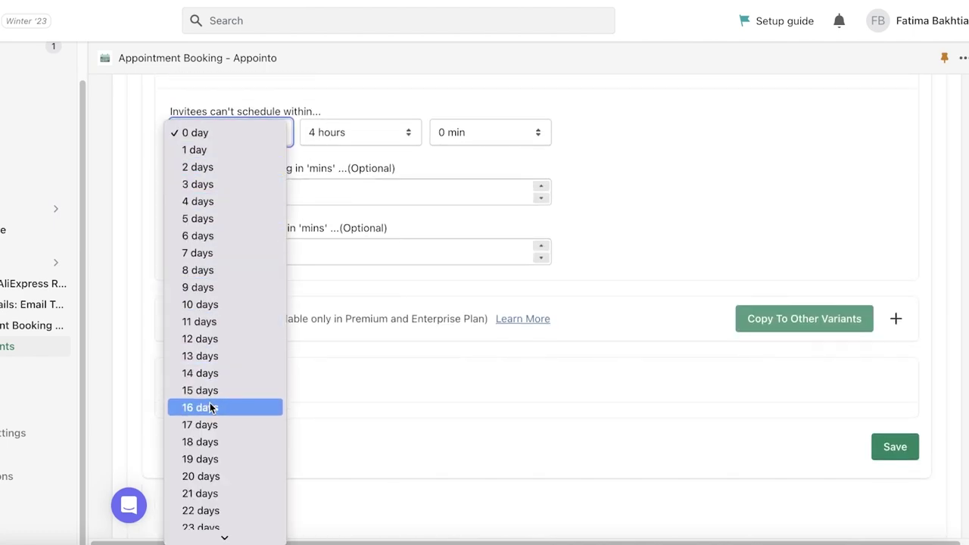
left_click(201, 304)
scroll(492, 151, "up", 3)
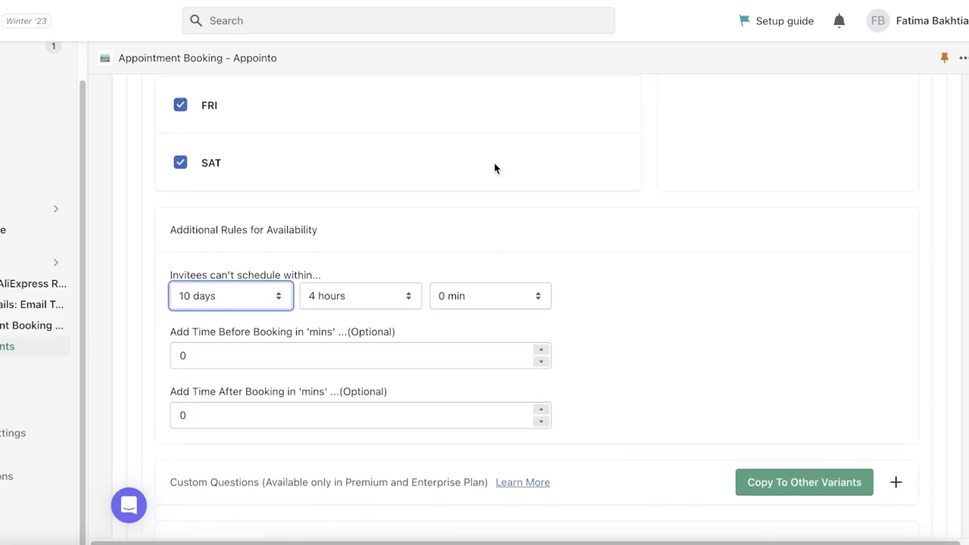
scroll(500, 178, "up", 3)
scroll(499, 190, "down", 6)
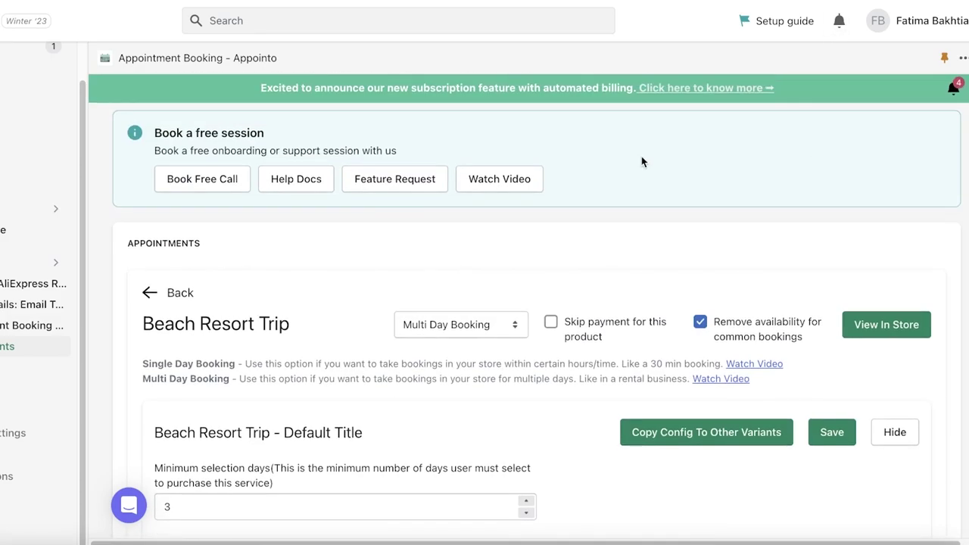
scroll(198, 193, "down", 1)
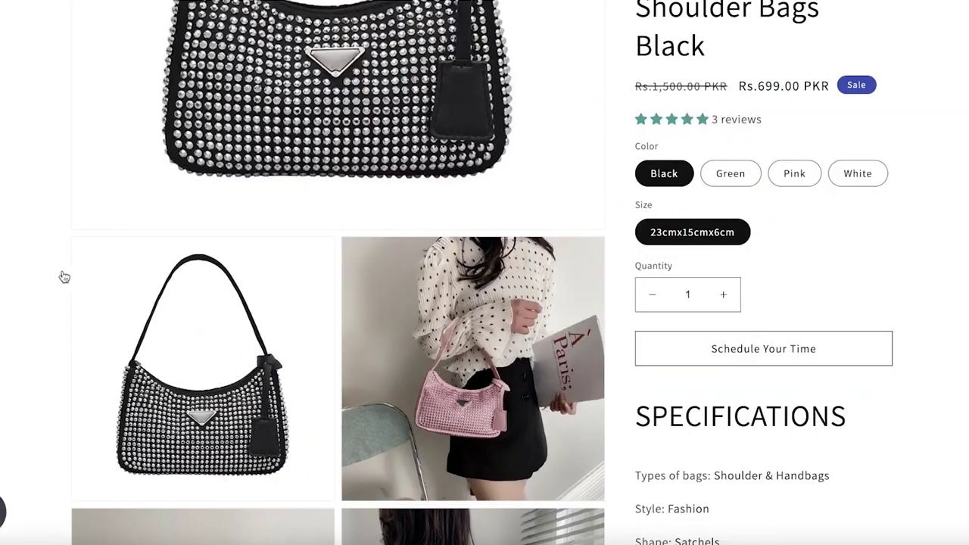
Step: Browse the storefront's products and open the Beach Resort Trip product page
scroll(225, 134, "up", 5)
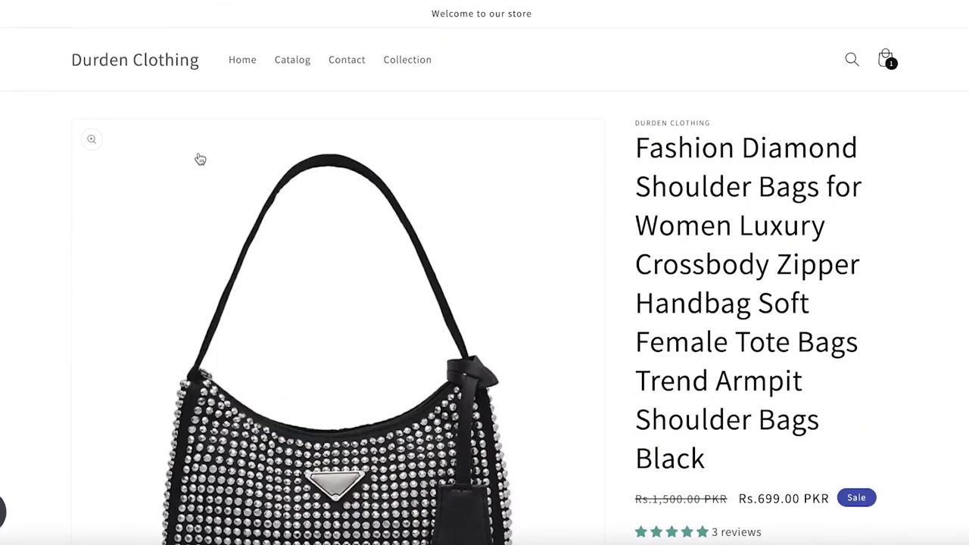
left_click(135, 73)
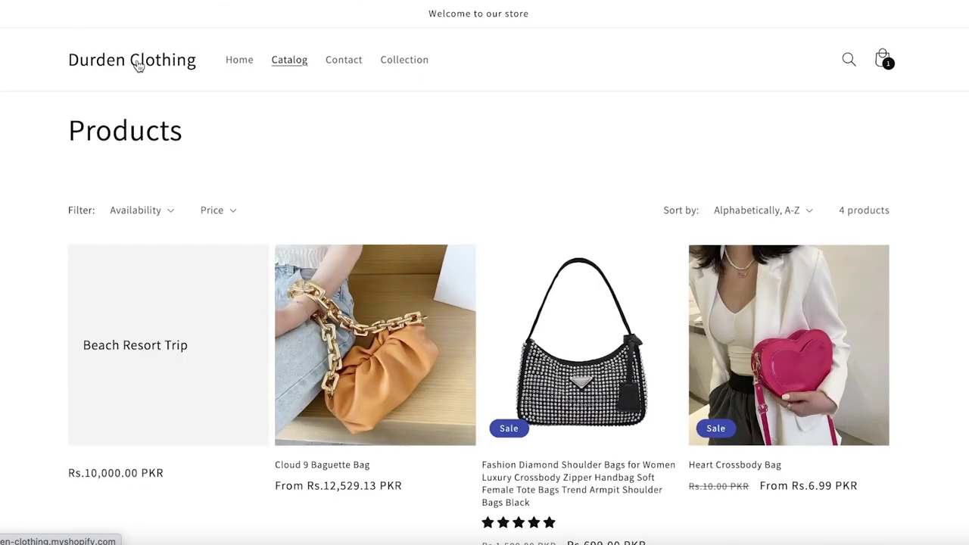
scroll(127, 376, "down", 8)
left_click(140, 228)
scroll(553, 184, "down", 5)
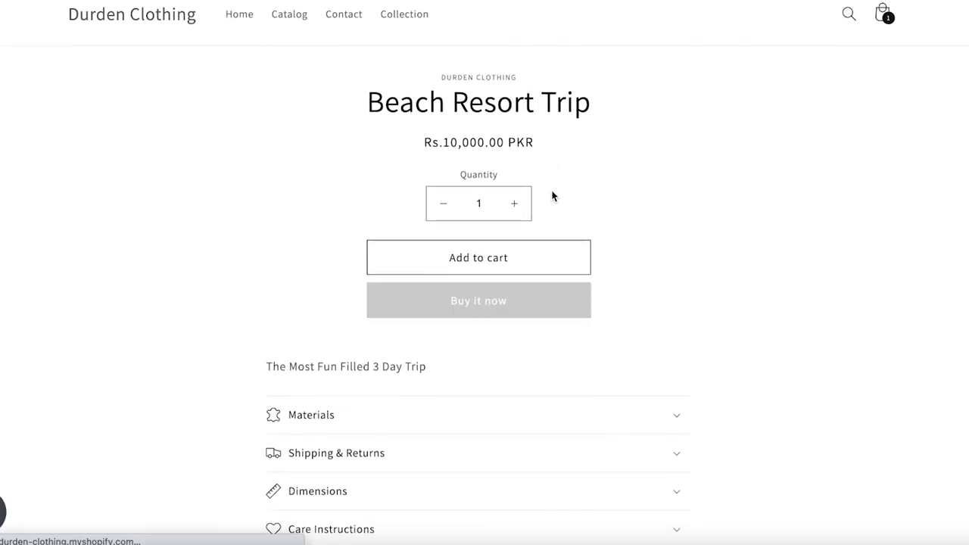
scroll(714, 177, "up", 5)
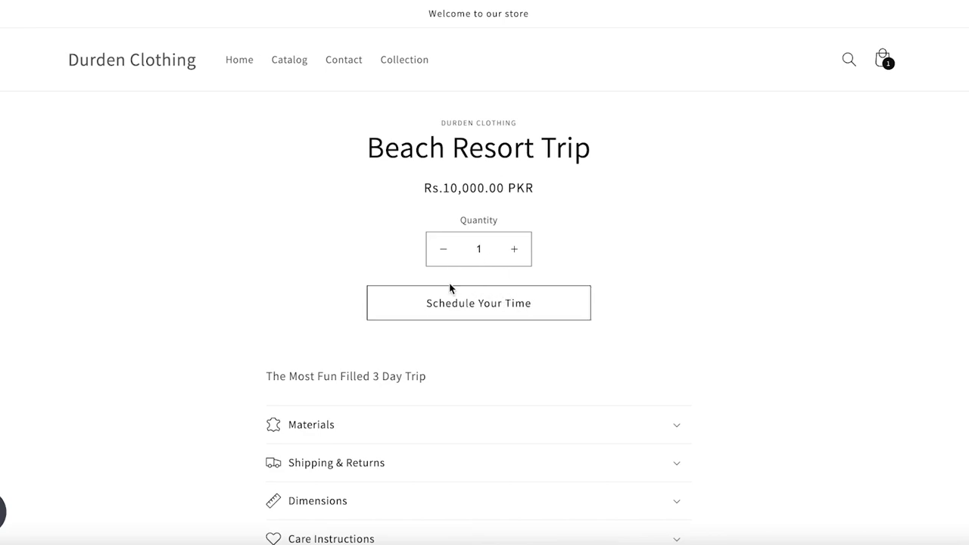
Step: Under Schedule Your Time, select 18 to 20 March 2023 as the booking range
left_click(435, 312)
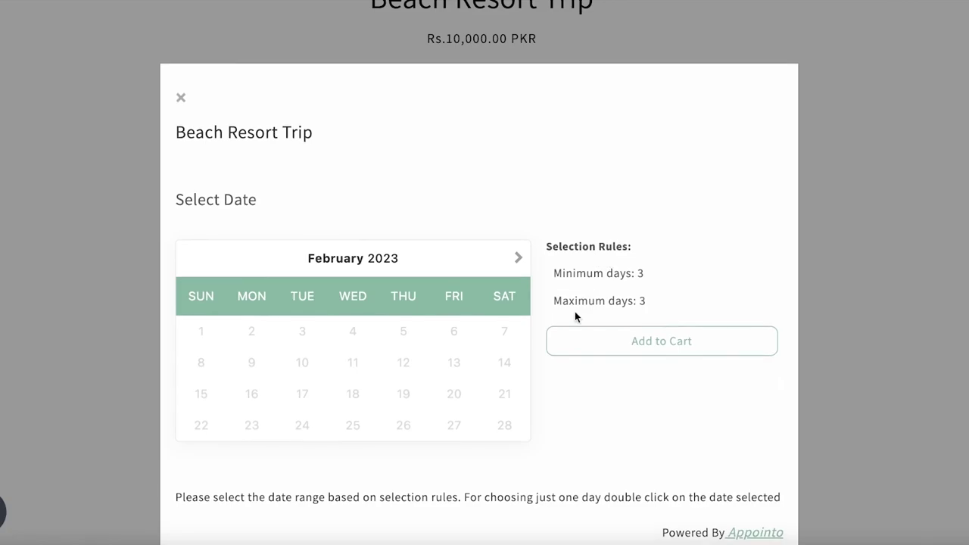
scroll(454, 359, "down", 1)
left_click(519, 234)
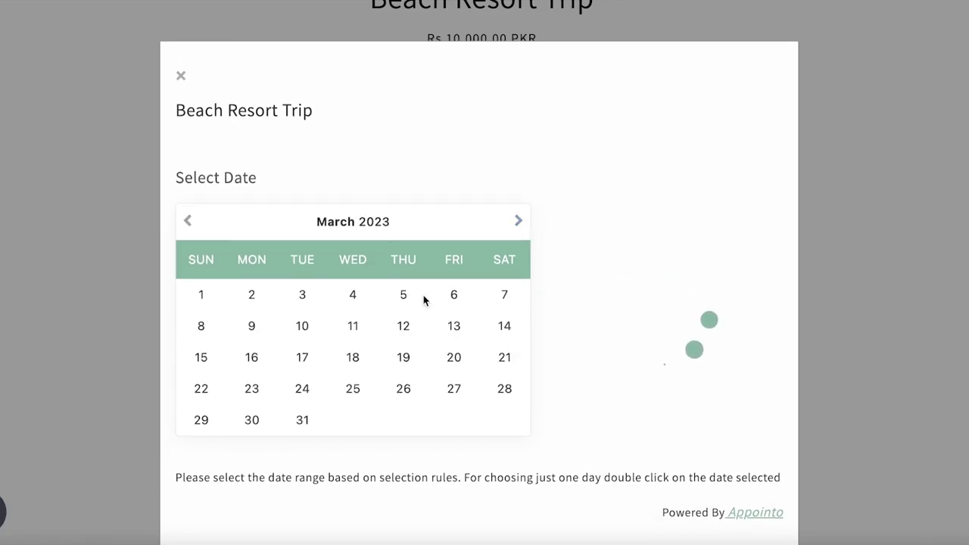
left_click(353, 358)
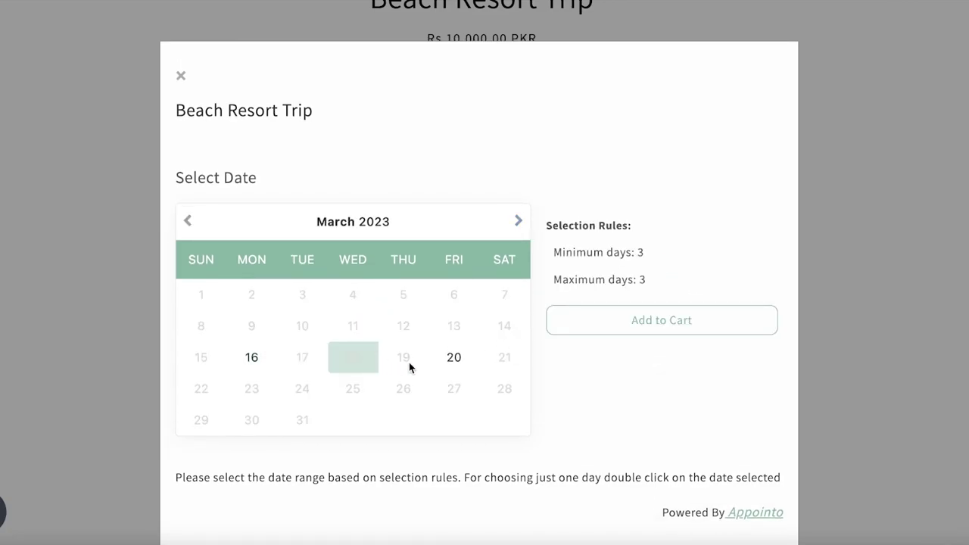
left_click(460, 359)
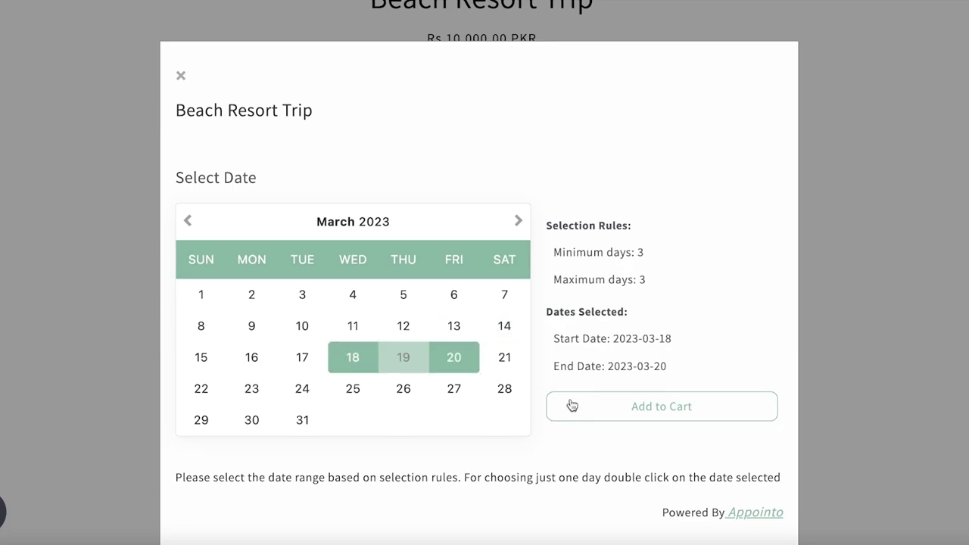